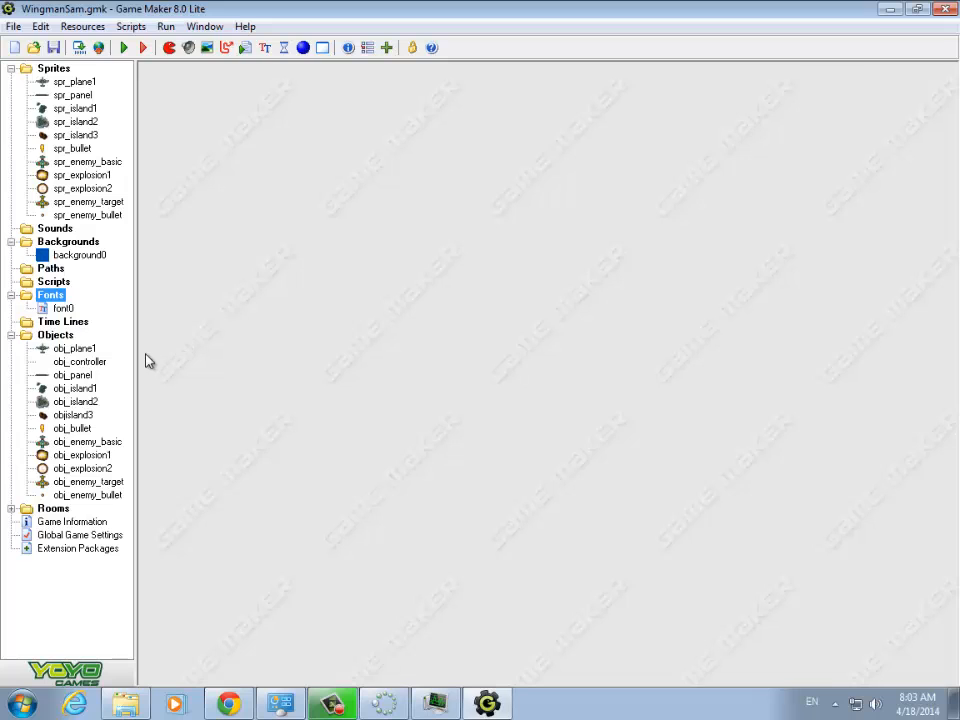
- Create a new sprite and name it spr_power_up
right_click(53, 69)
left_click(85, 80)
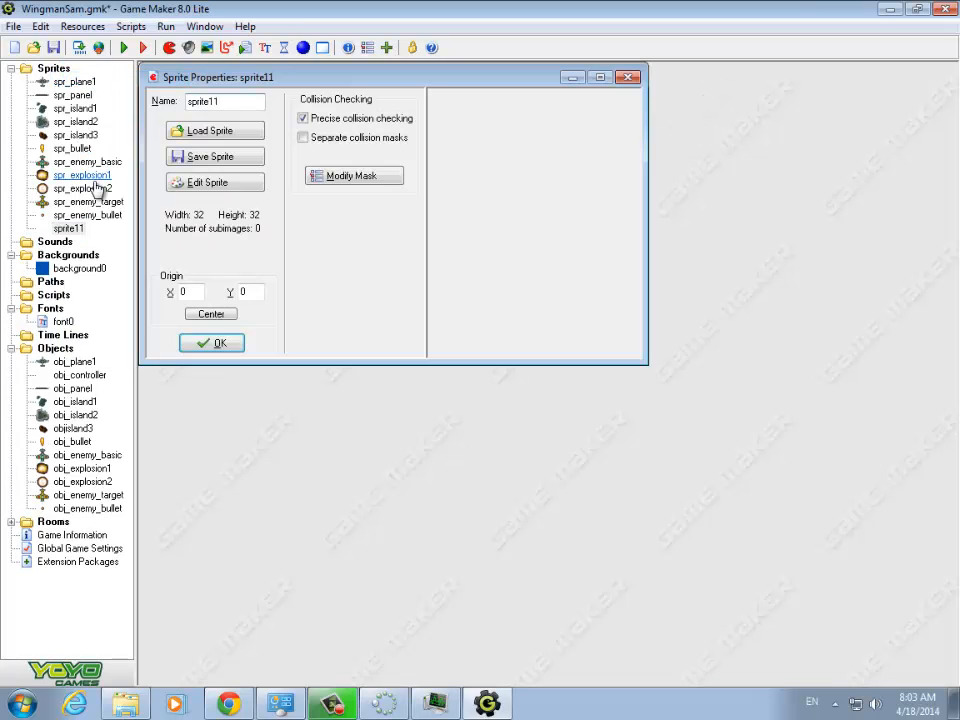
key("BackSpace")
key("BackSpace")
key("BackSpace")
key("BackSpace")
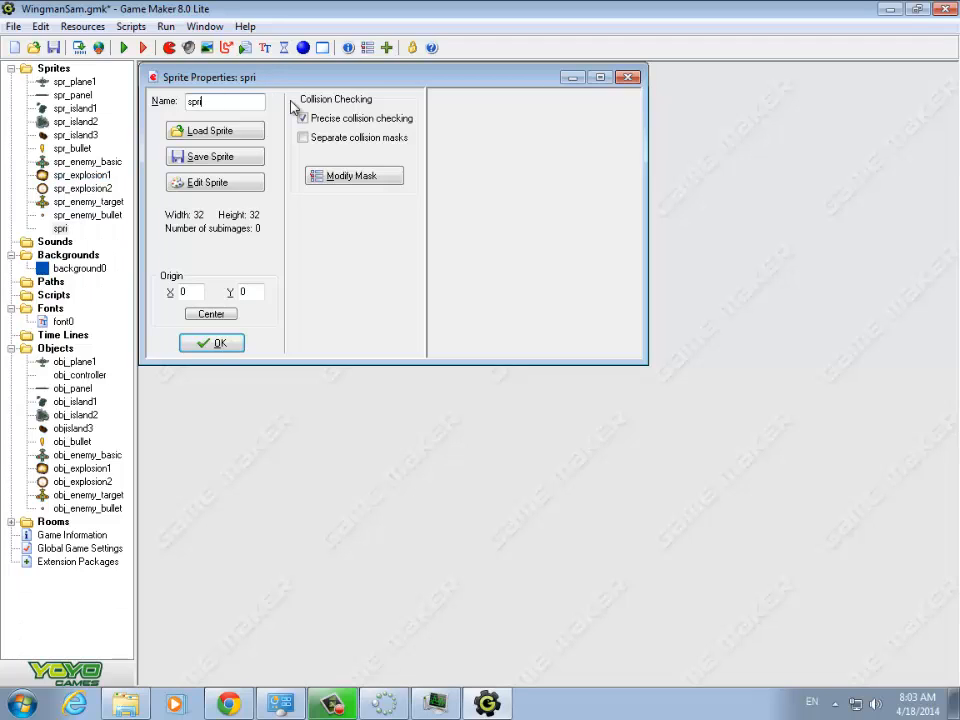
type("_power_up")
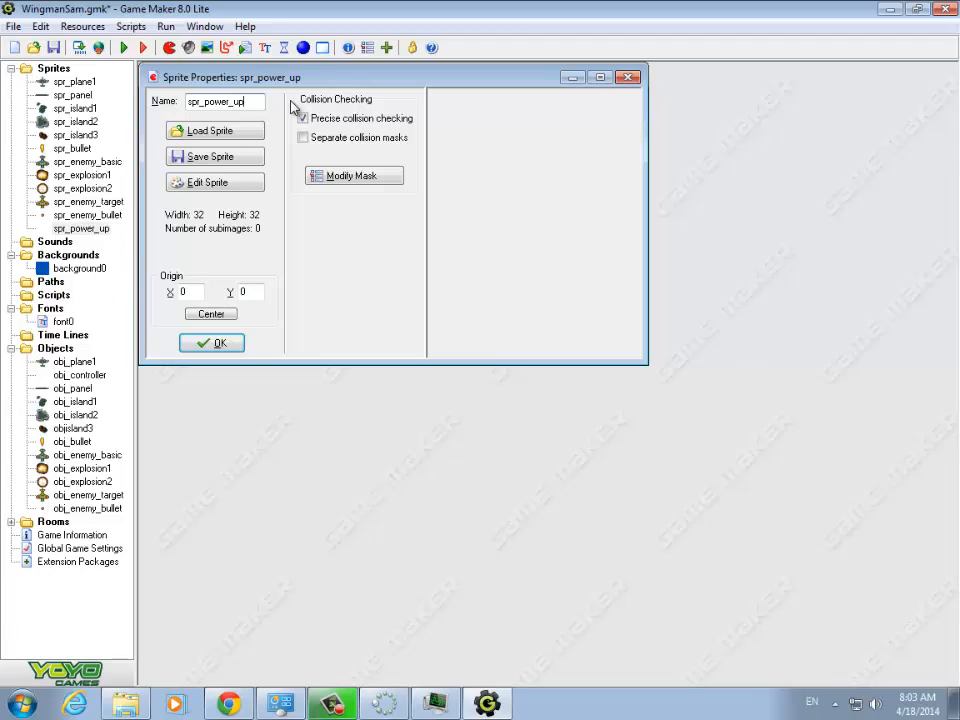
left_click(221, 187)
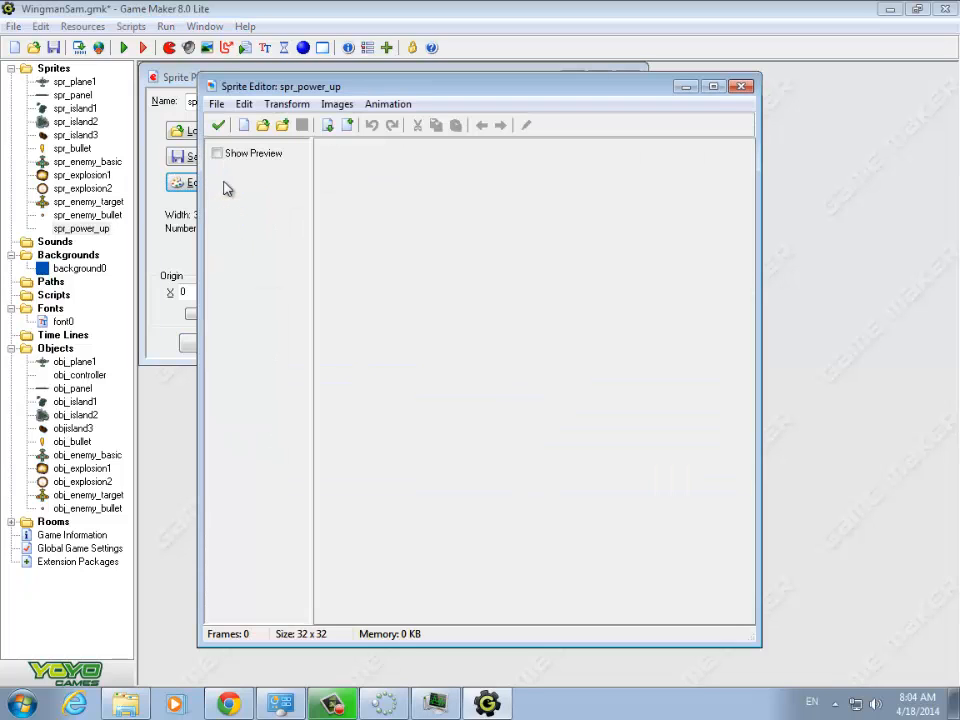
left_click(216, 108)
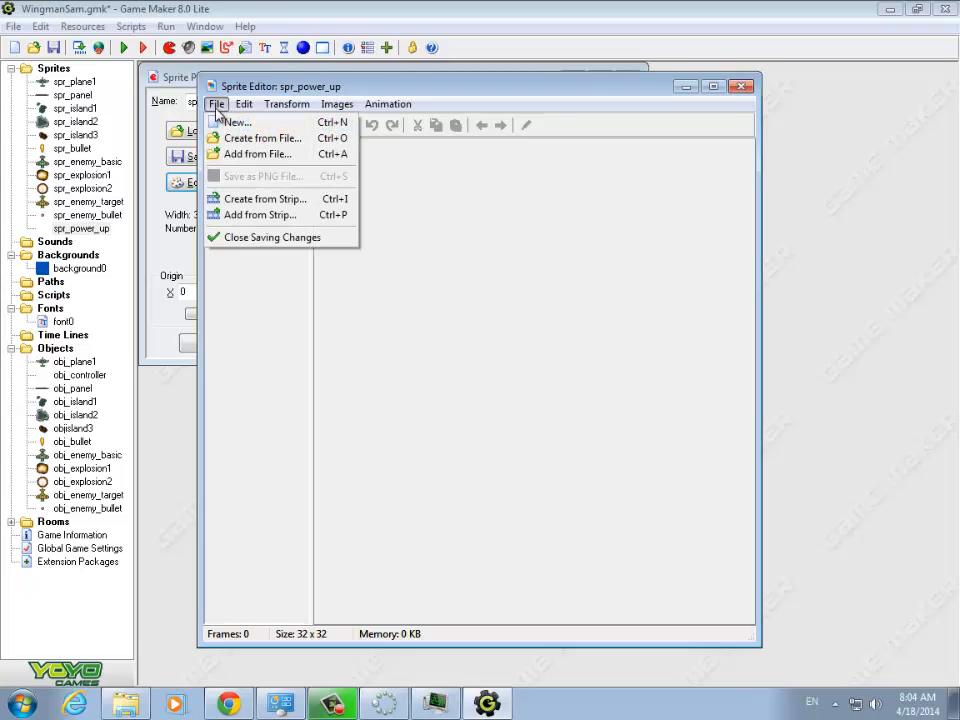
left_click(269, 201)
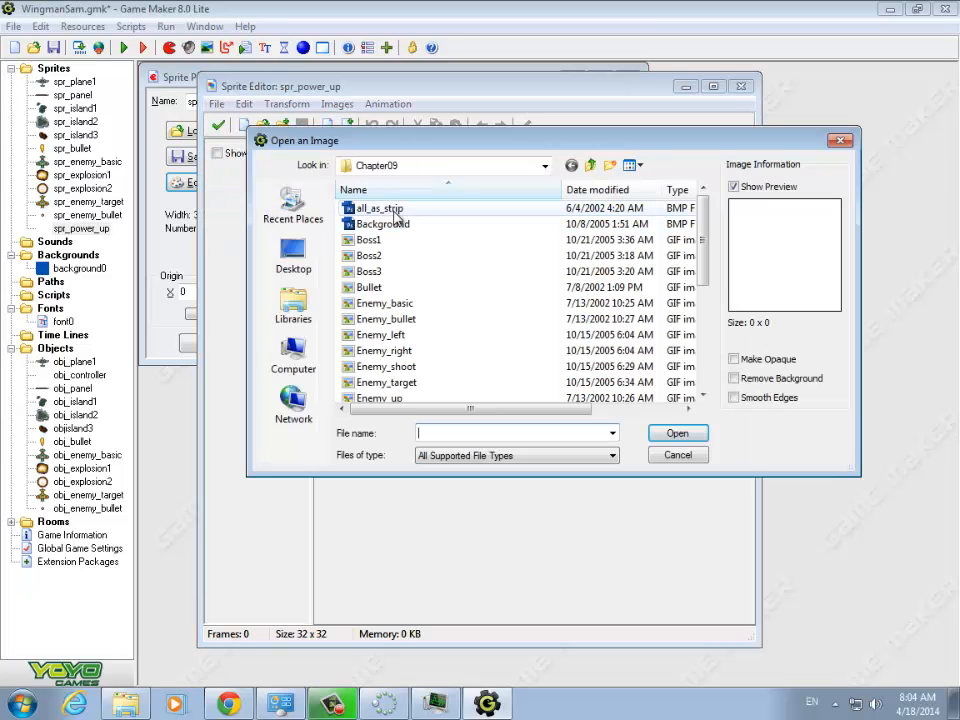
left_click(390, 209)
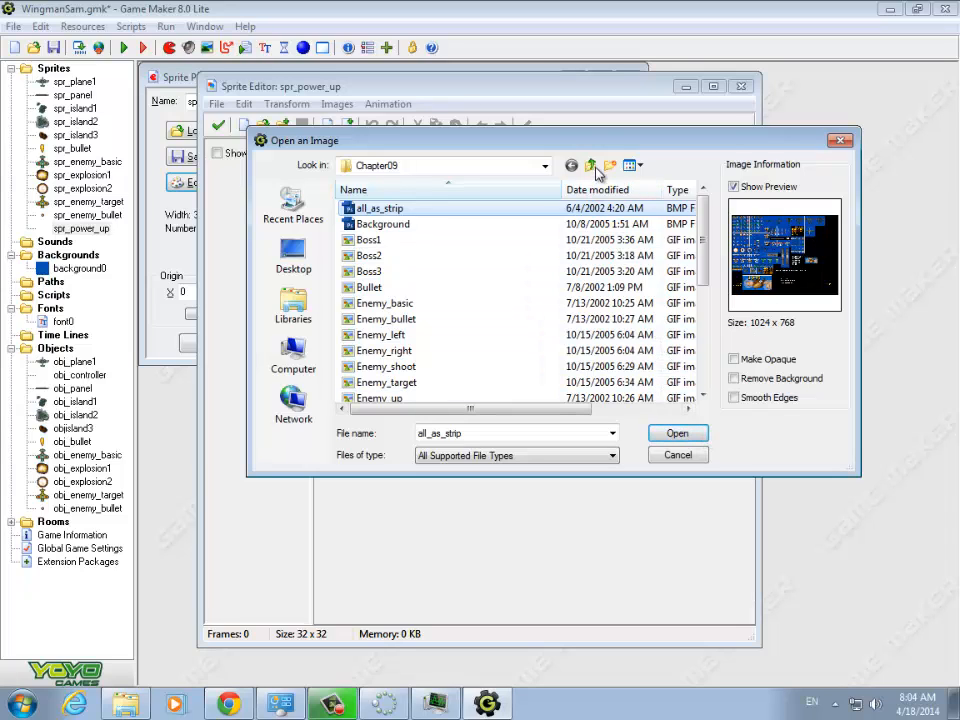
left_click(690, 456)
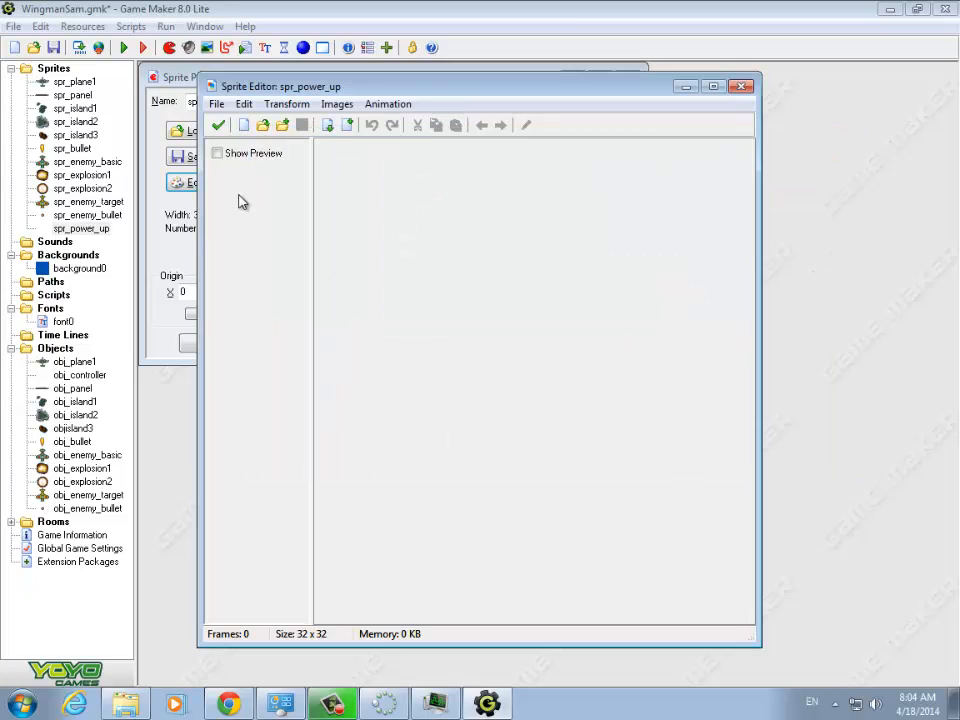
left_click(741, 88)
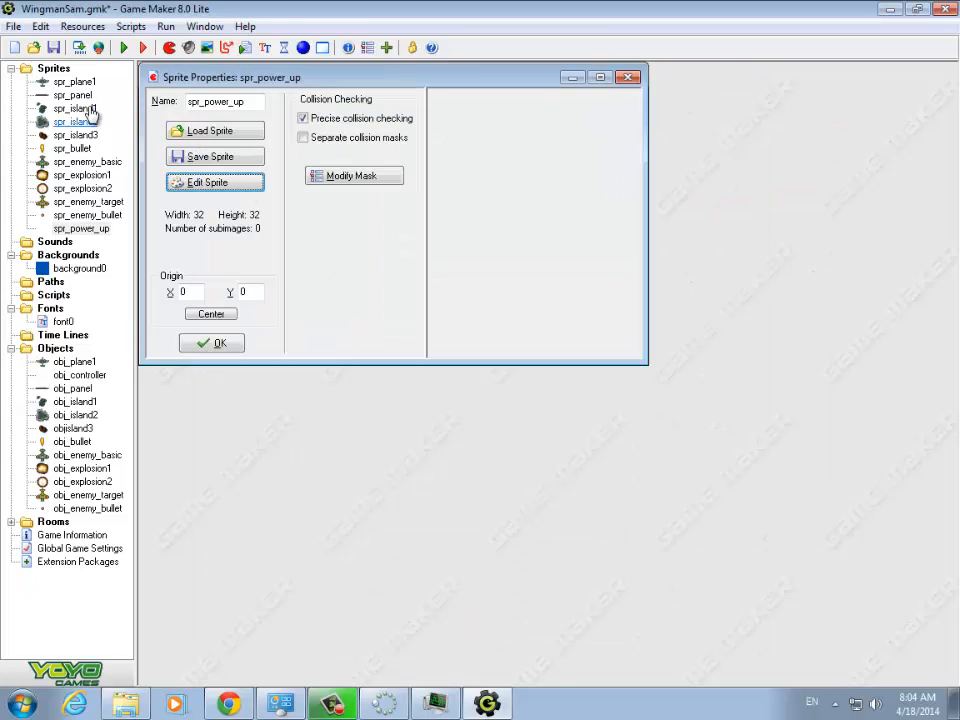
- Edit the spr_power_up sprite and start creating it from the strip image all_as_strip, with the strip loading window maximized
left_click(206, 183)
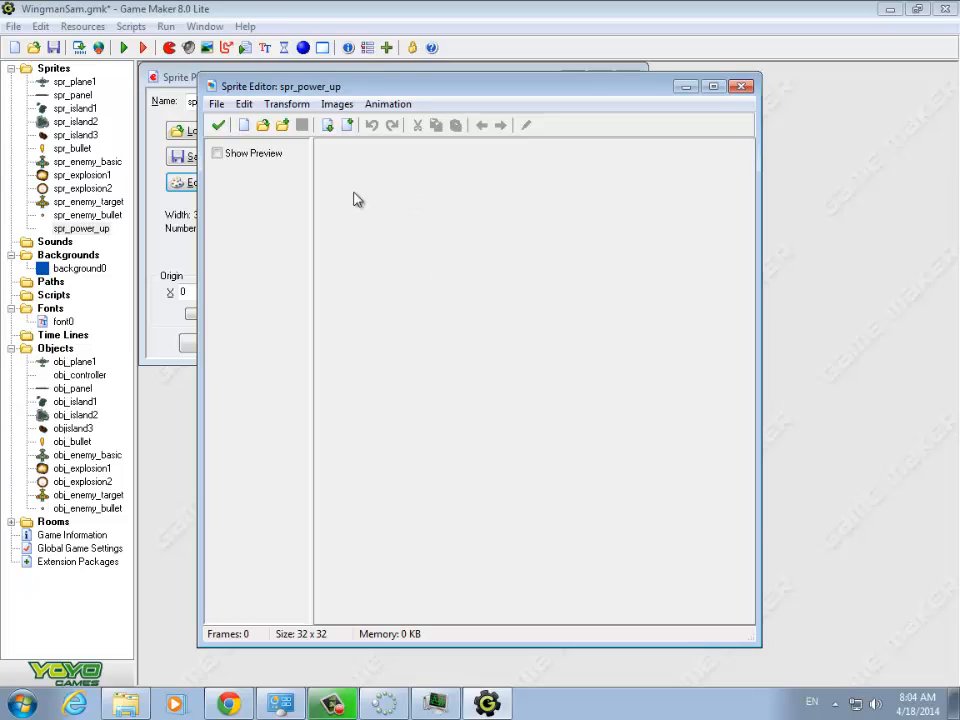
left_click(217, 105)
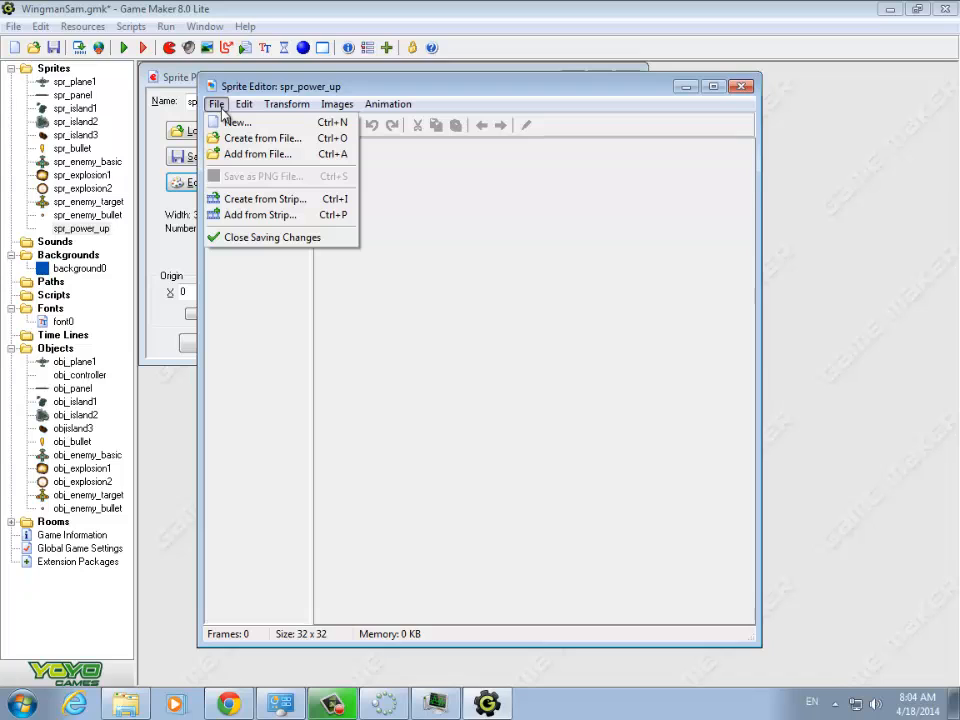
left_click(233, 202)
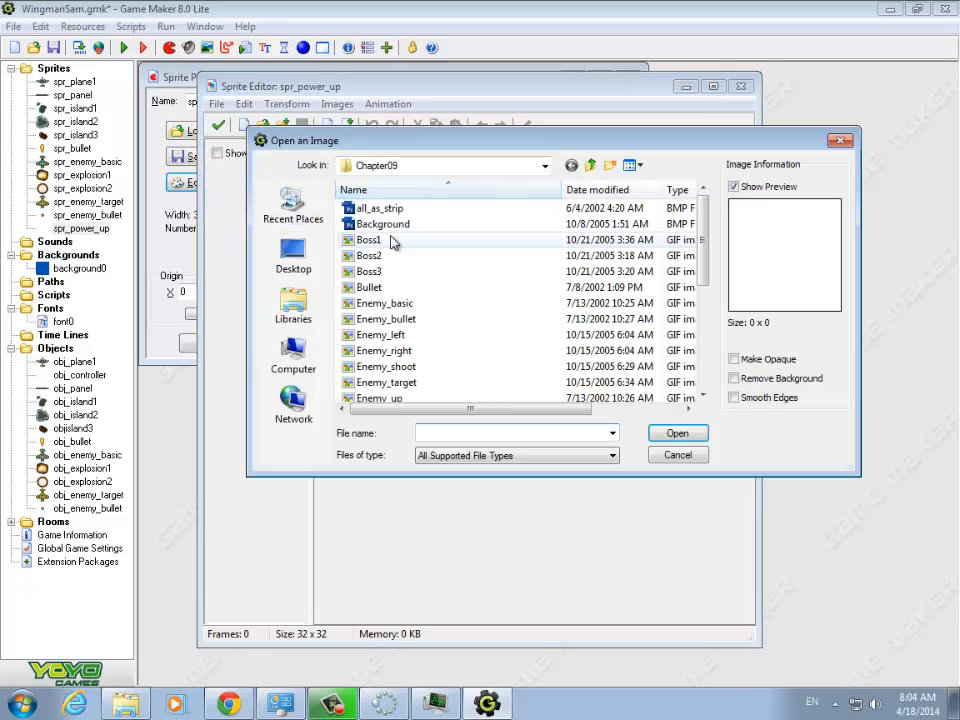
left_click(389, 212)
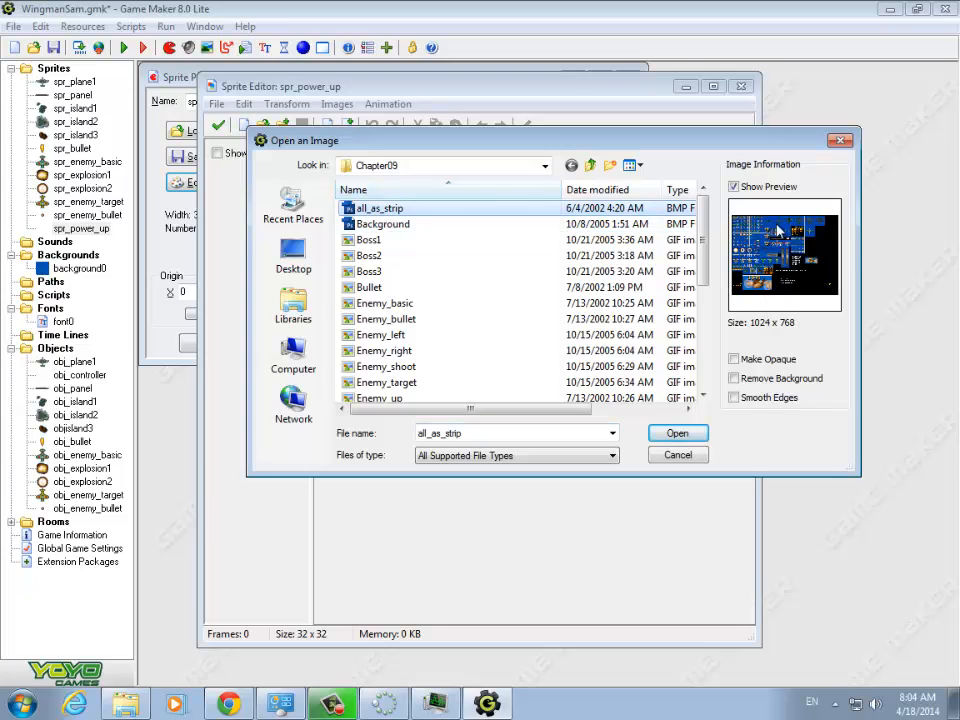
left_click(697, 436)
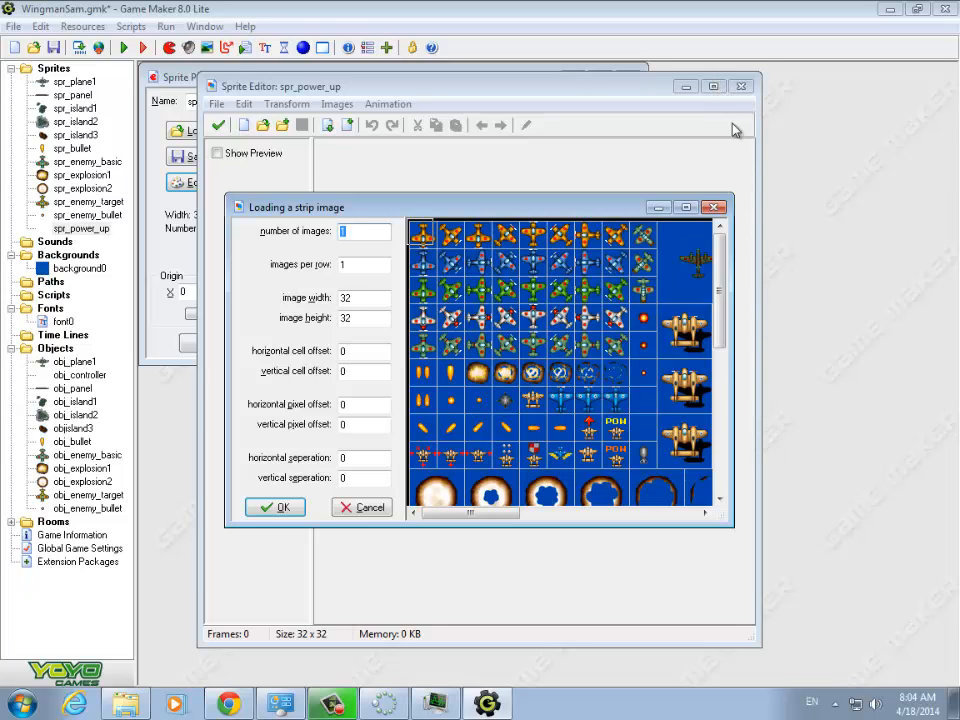
left_click(686, 207)
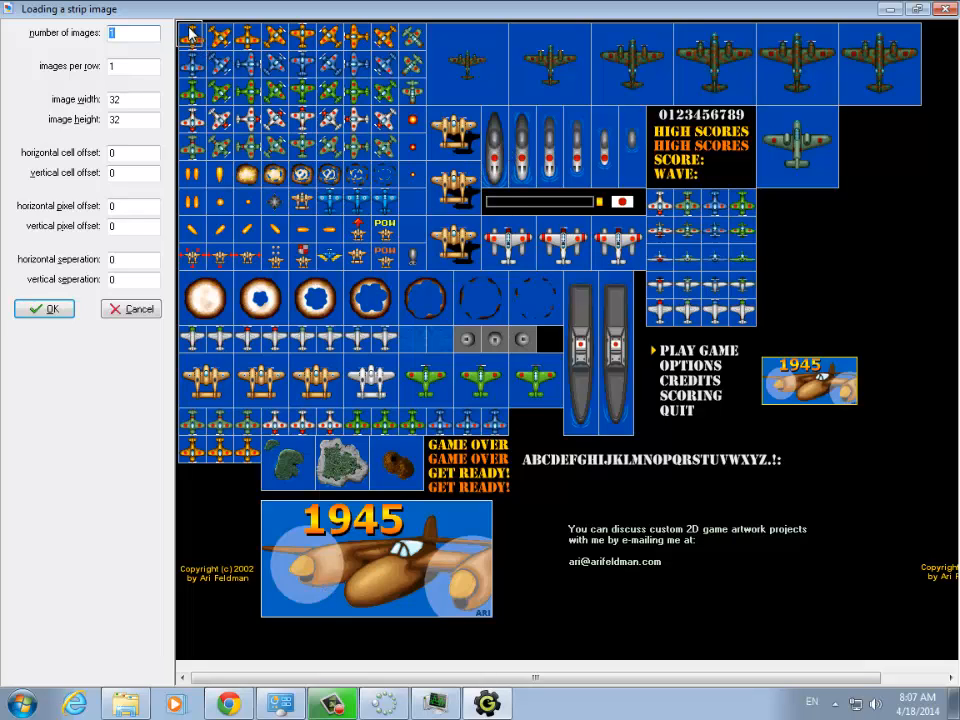
- Place the strip selection on the largest submarine at pixel offset about 367, 104, and set 6 images with 6 per row
left_click_drag(190, 28, 483, 110)
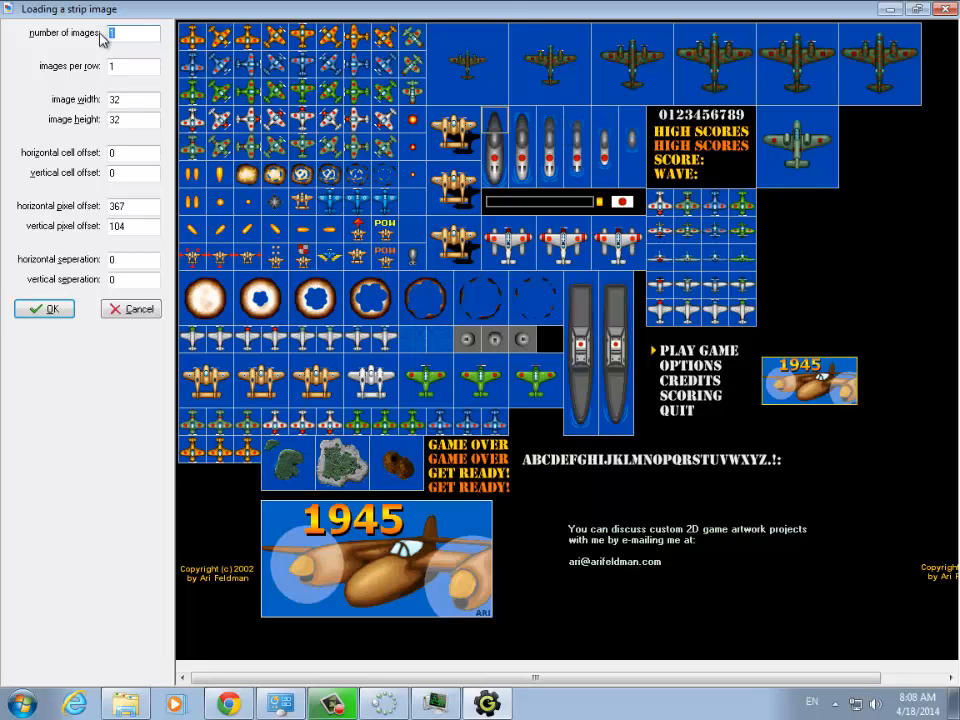
type("6")
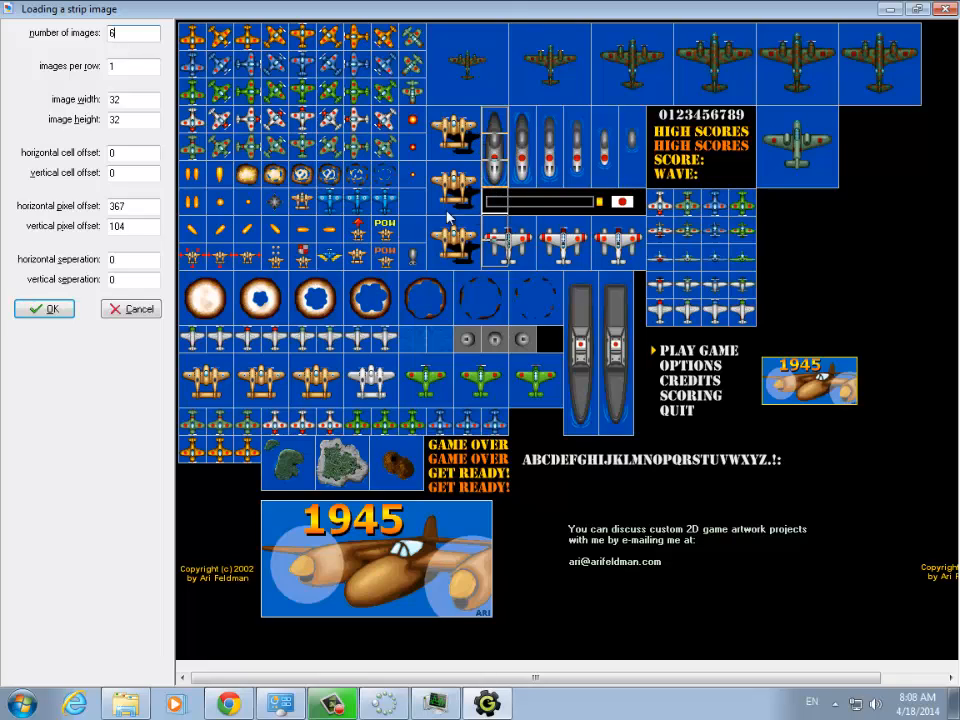
double_click(123, 67)
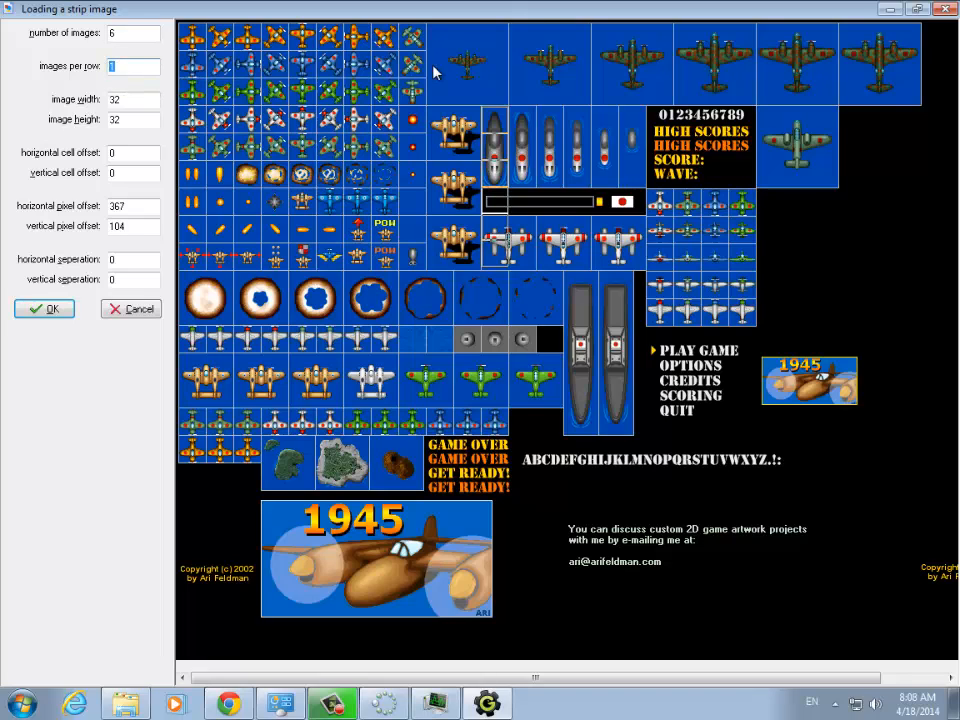
type("6")
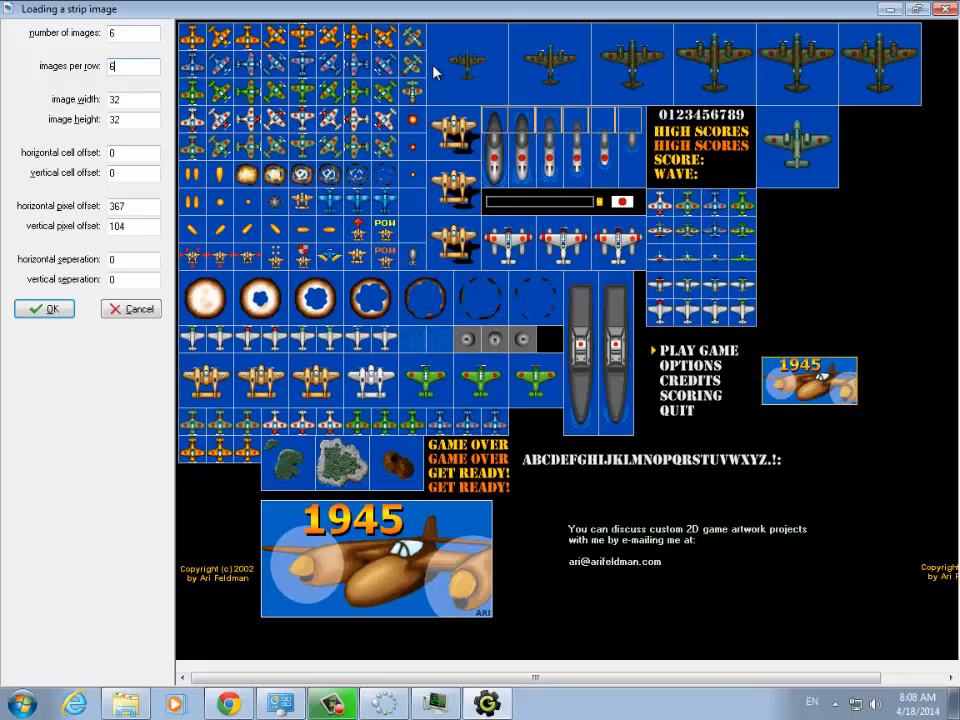
- Try a horizontal cell offset of 1 for the submarine frames, and reset it to 0
double_click(112, 152)
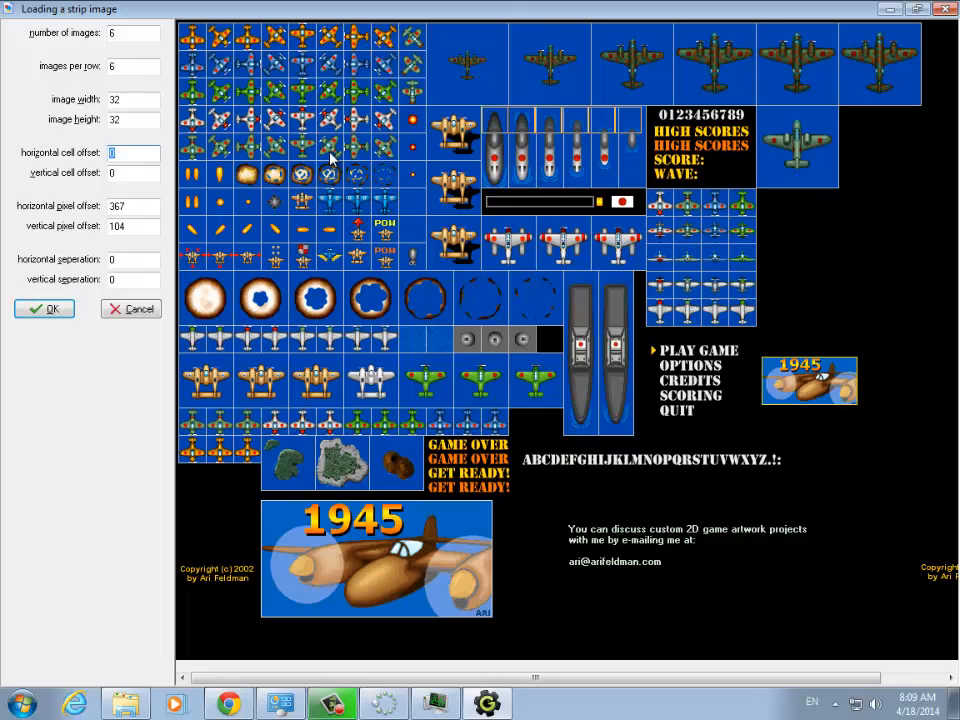
type("1")
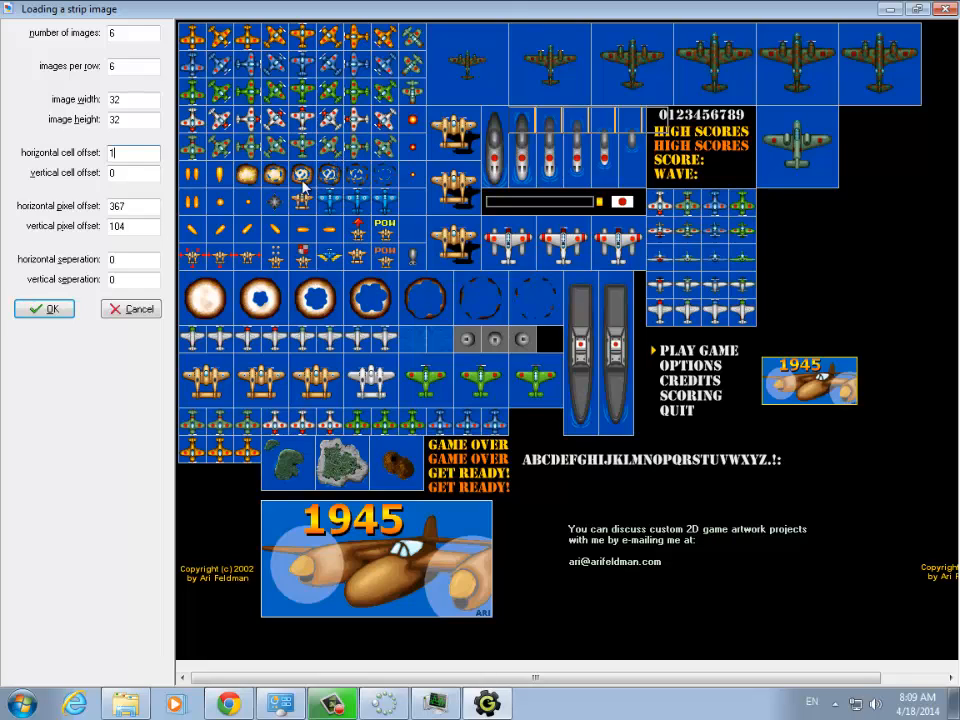
left_click(137, 174)
left_click(513, 131)
left_click_drag(511, 127, 485, 113)
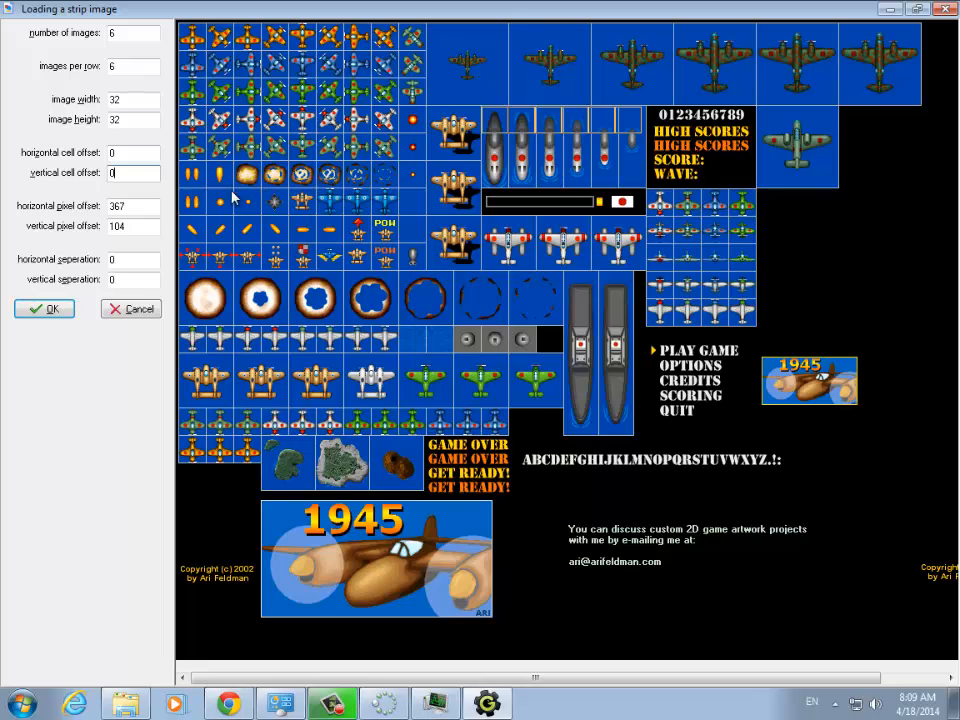
double_click(130, 155)
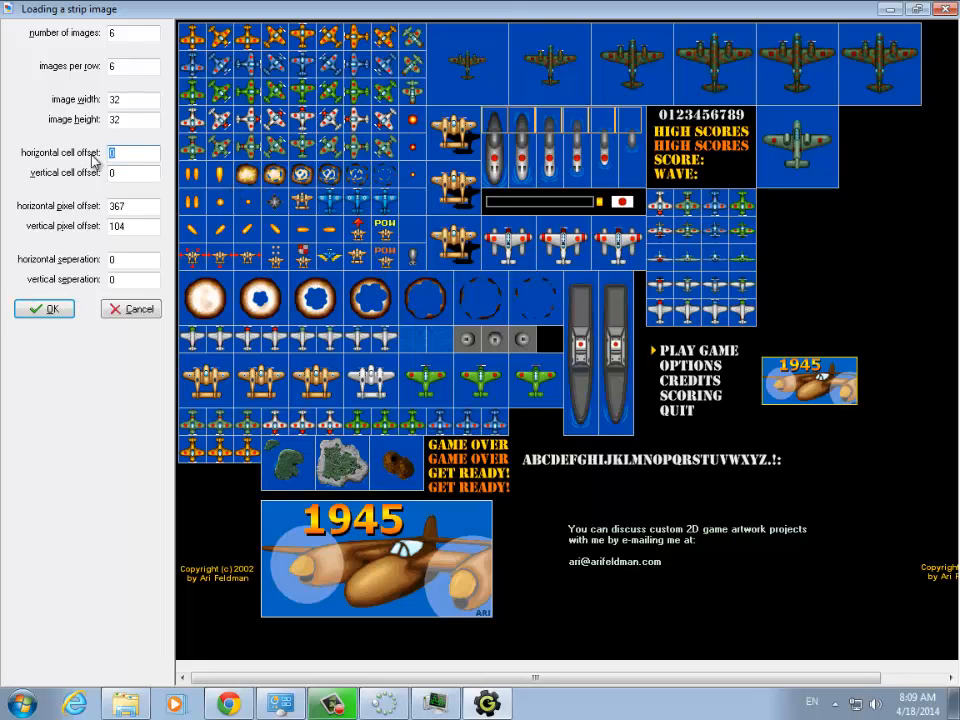
type("1")
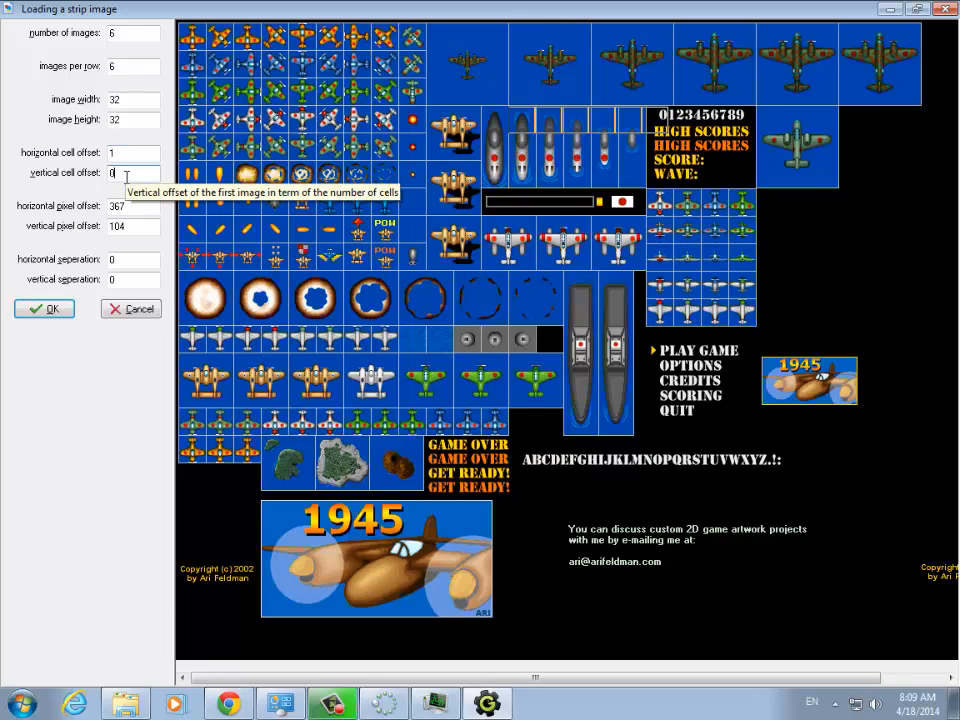
left_click(126, 177)
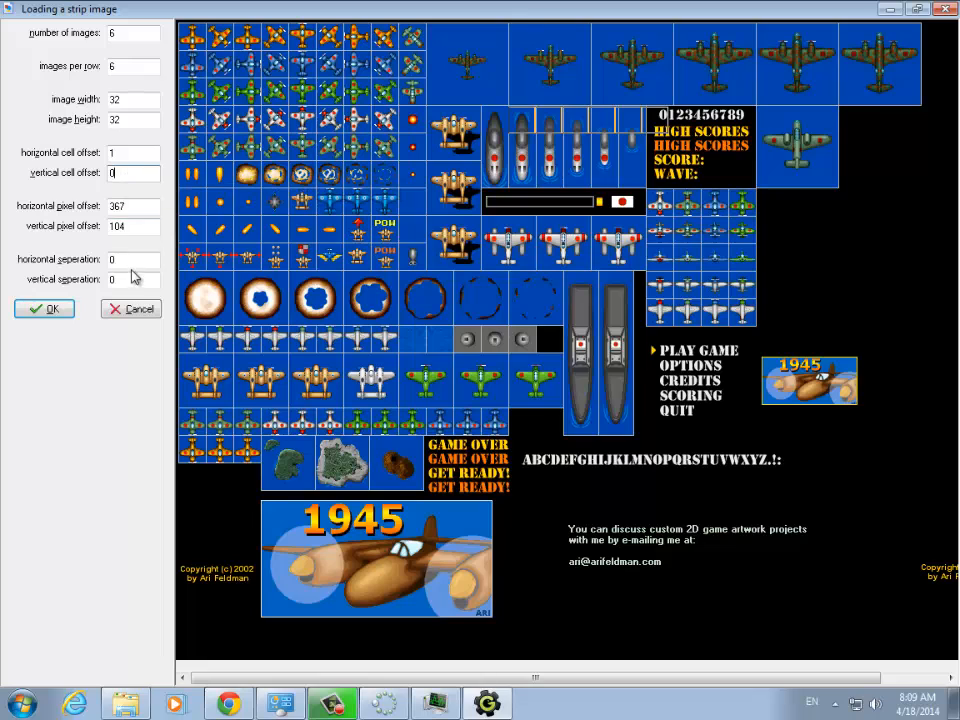
double_click(120, 150)
type("0")
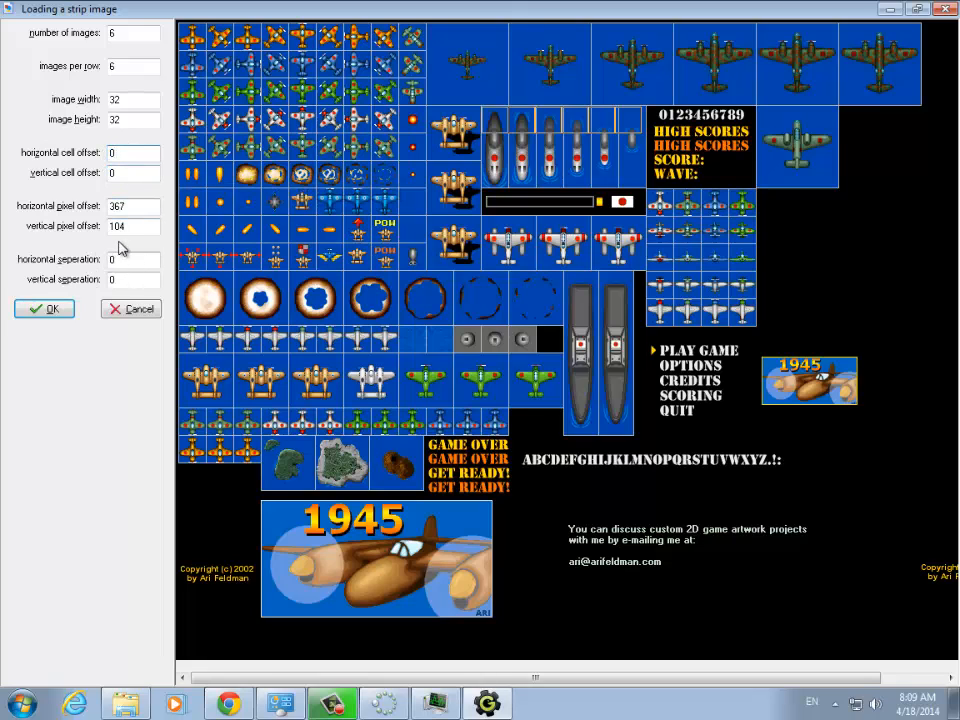
- Set the horizontal separation to 1 and the image height to 96, and load the six submarine frames into the sprite
double_click(110, 261)
type("1")
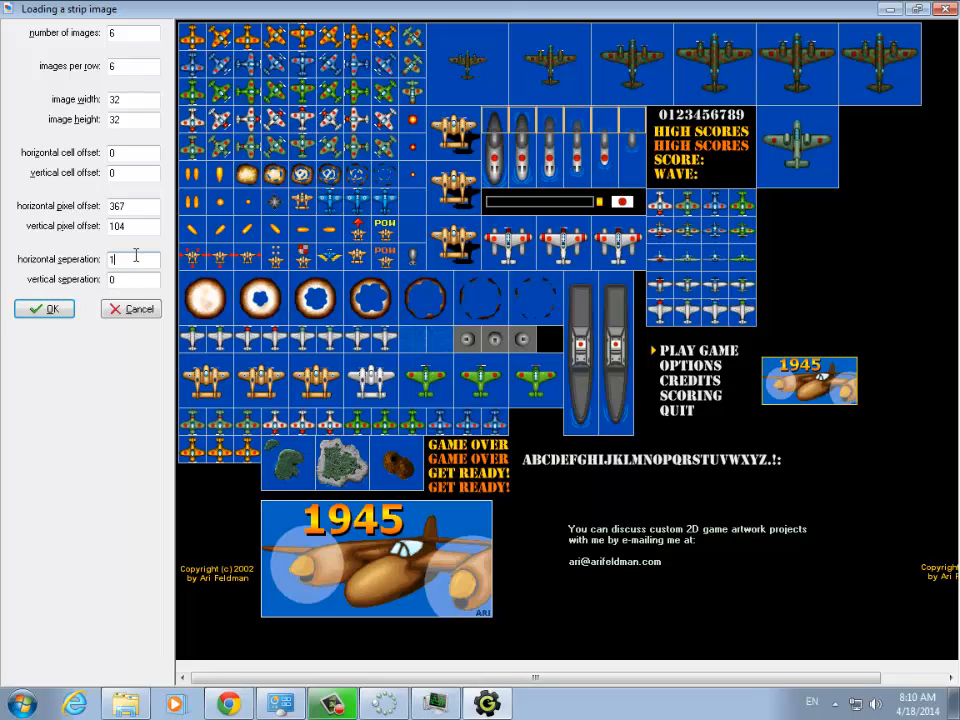
left_click(120, 120)
double_click(146, 120)
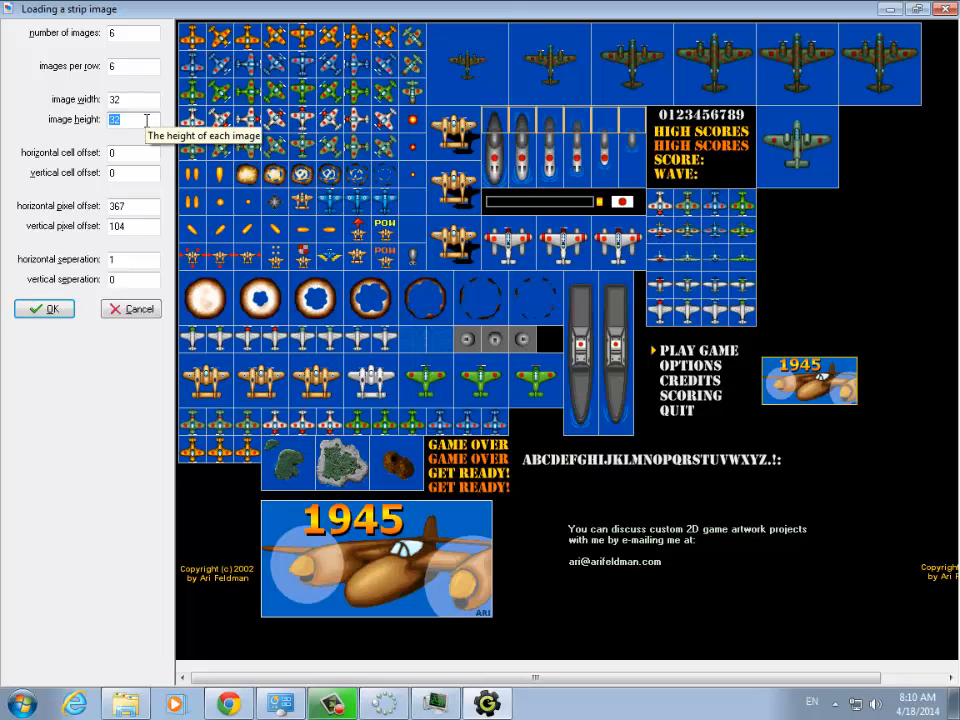
type("96")
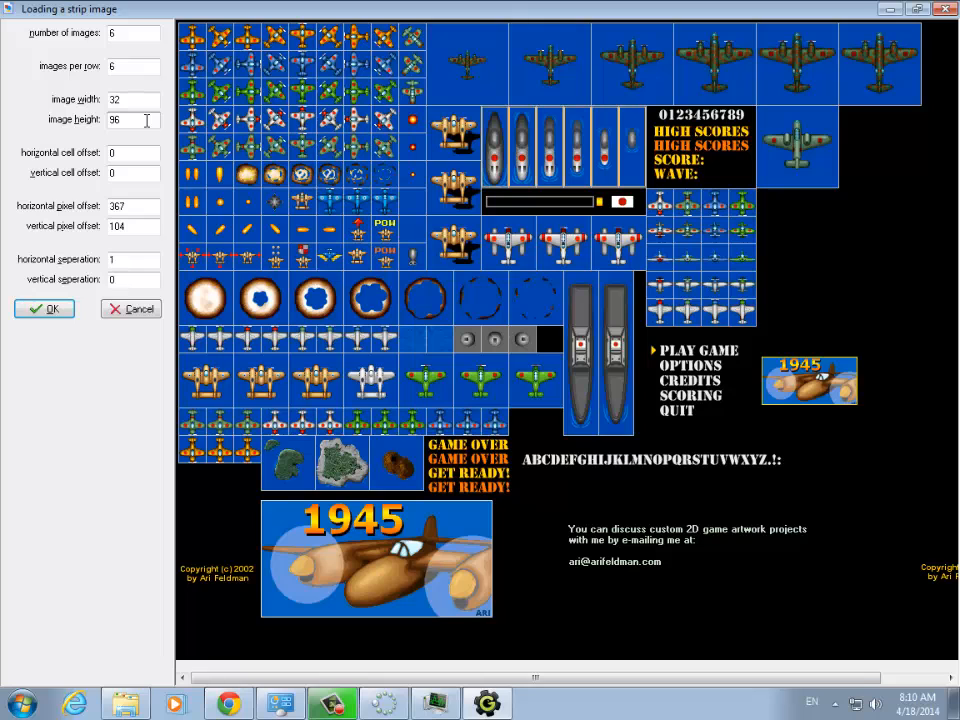
left_click(52, 310)
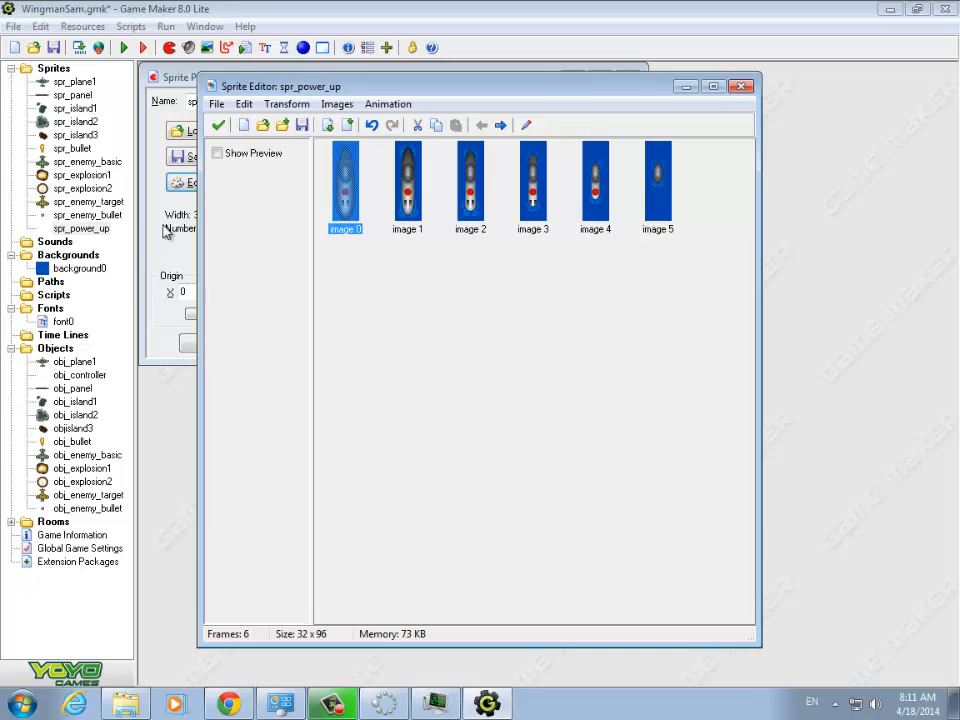
- Erase the blue background color from all images in the sprite with tolerance 0, and reverse the animation order
left_click(338, 104)
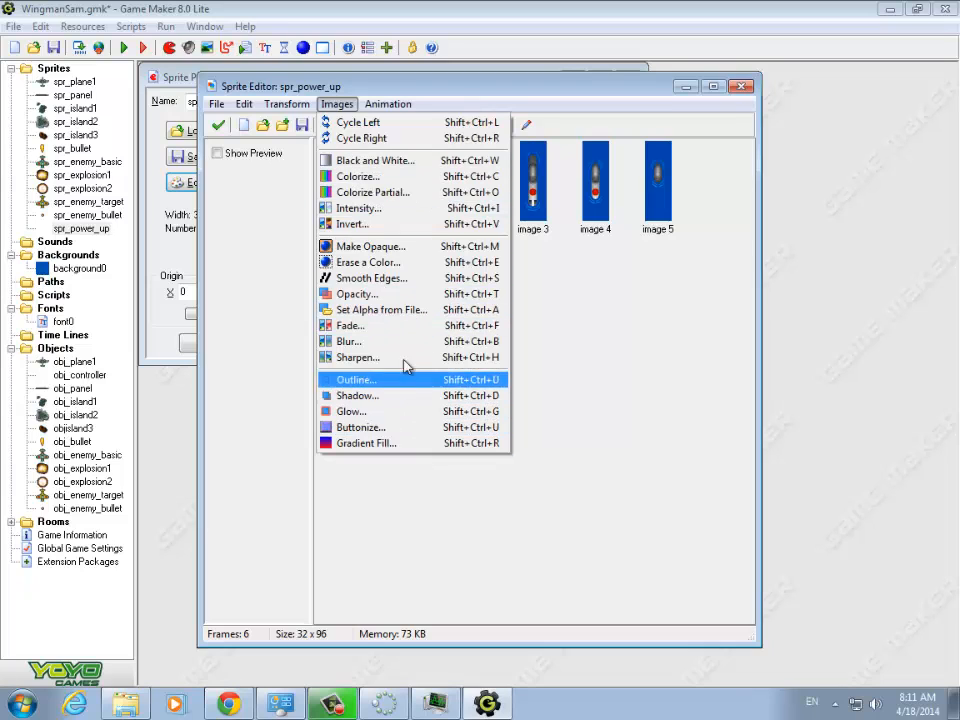
left_click(385, 263)
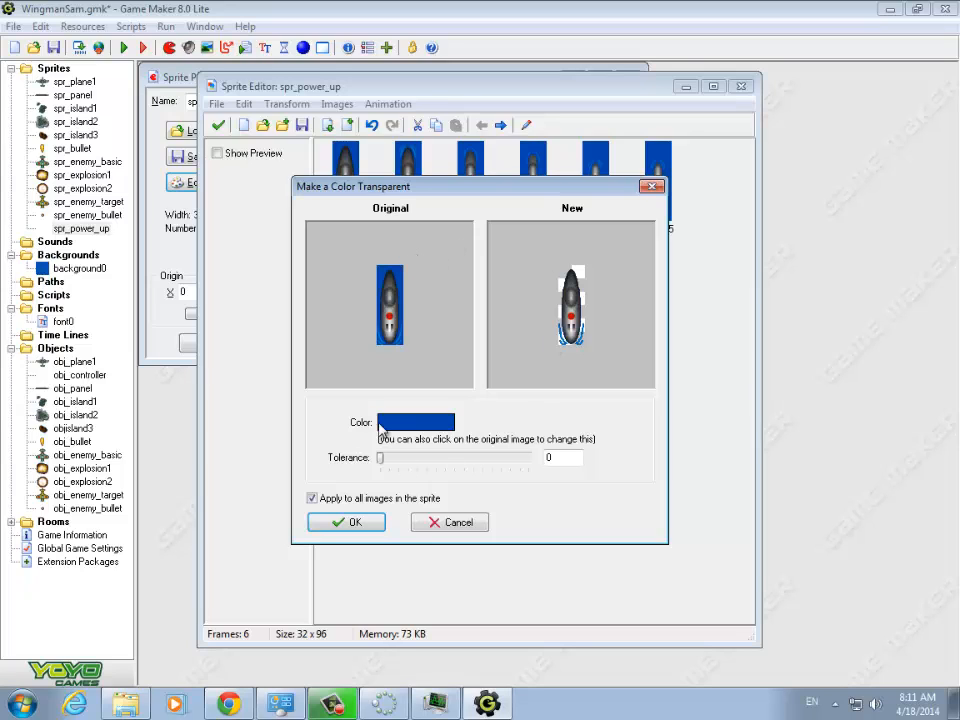
left_click(368, 524)
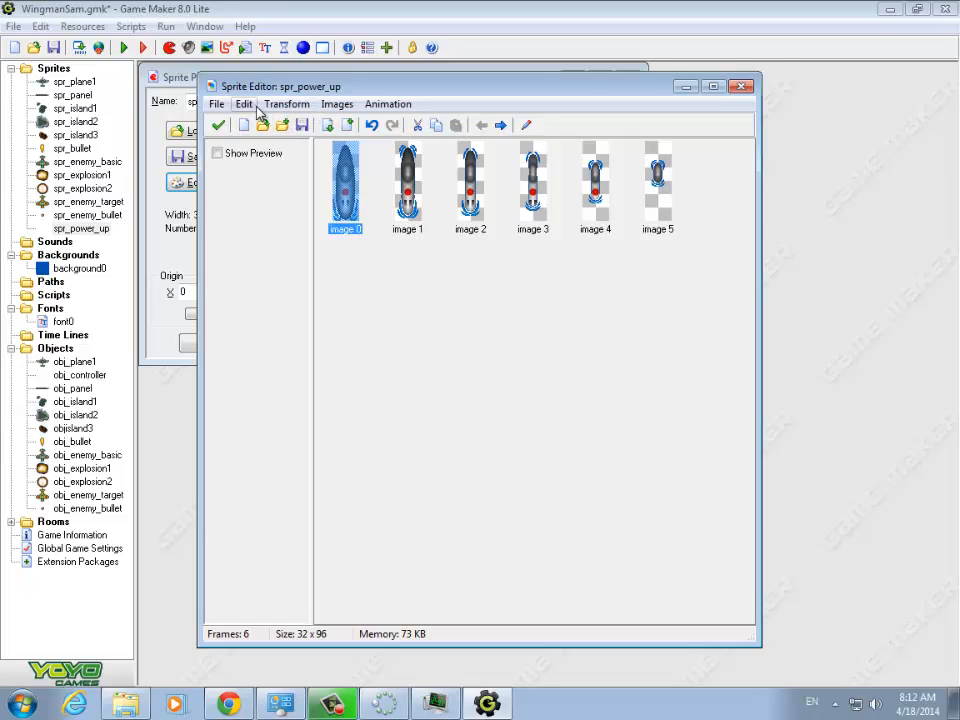
left_click(395, 106)
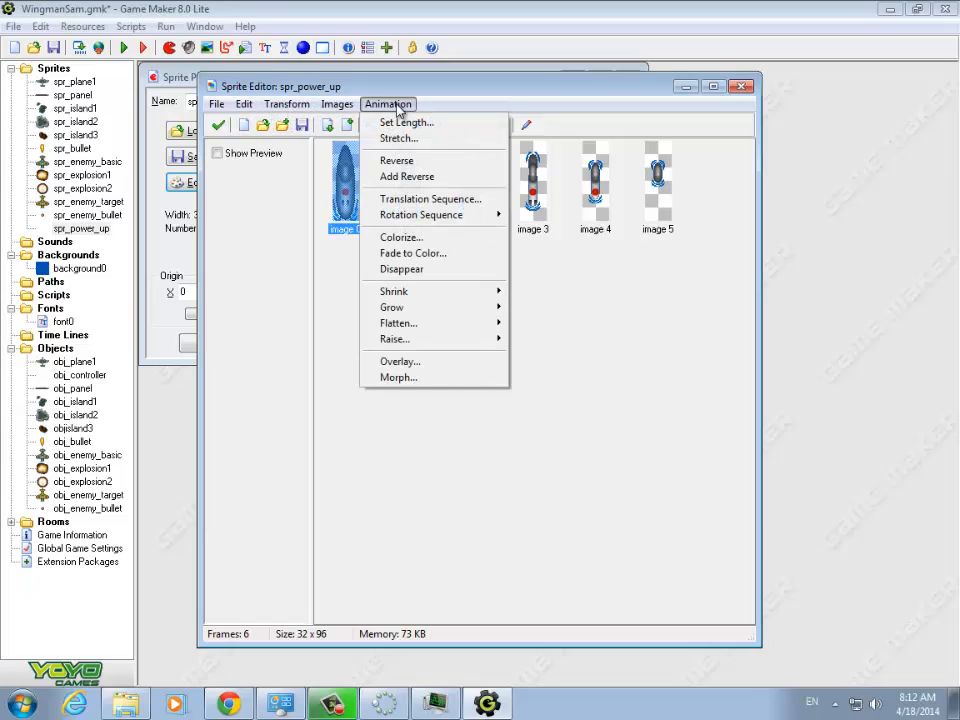
left_click(408, 162)
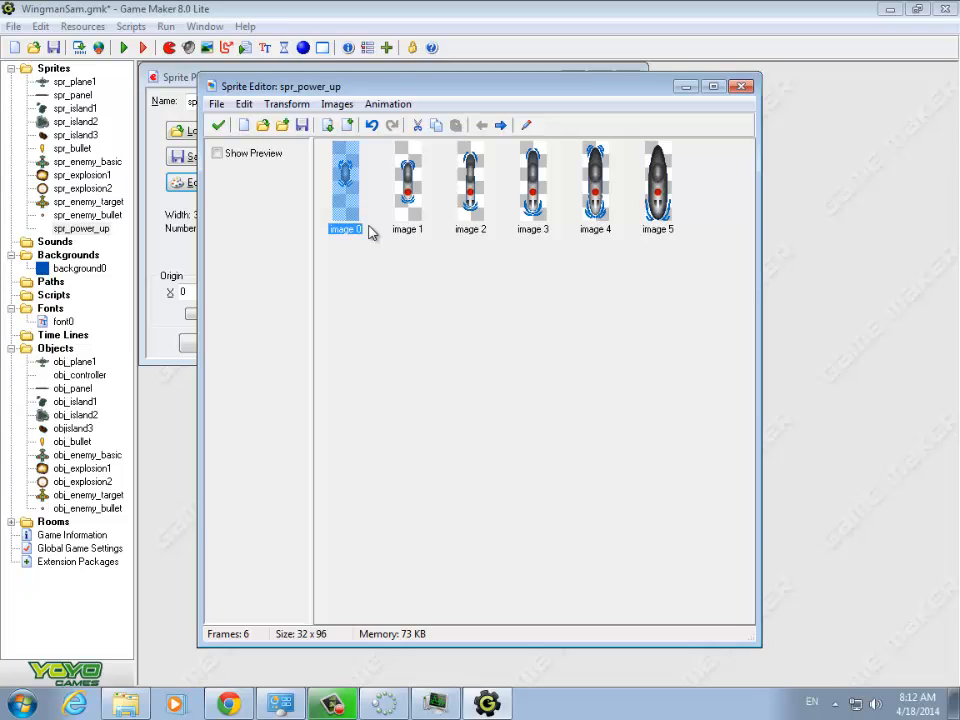
- Apply the edited submarine frames, rename the sprite to spr_sub_up, center its origin, and accept the properties
left_click(219, 133)
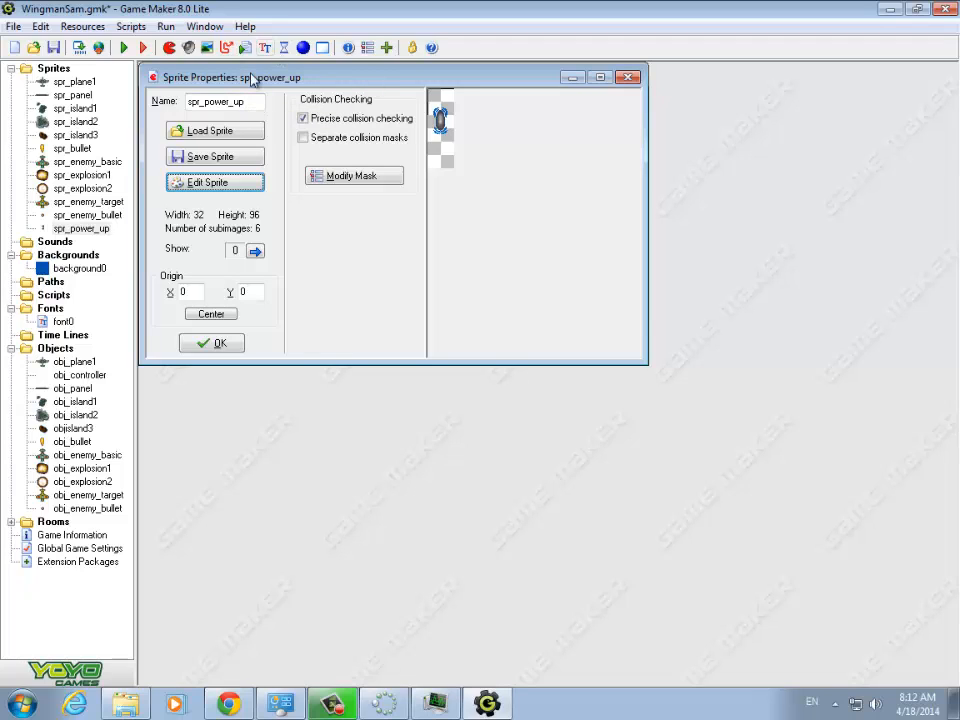
left_click_drag(230, 102, 200, 101)
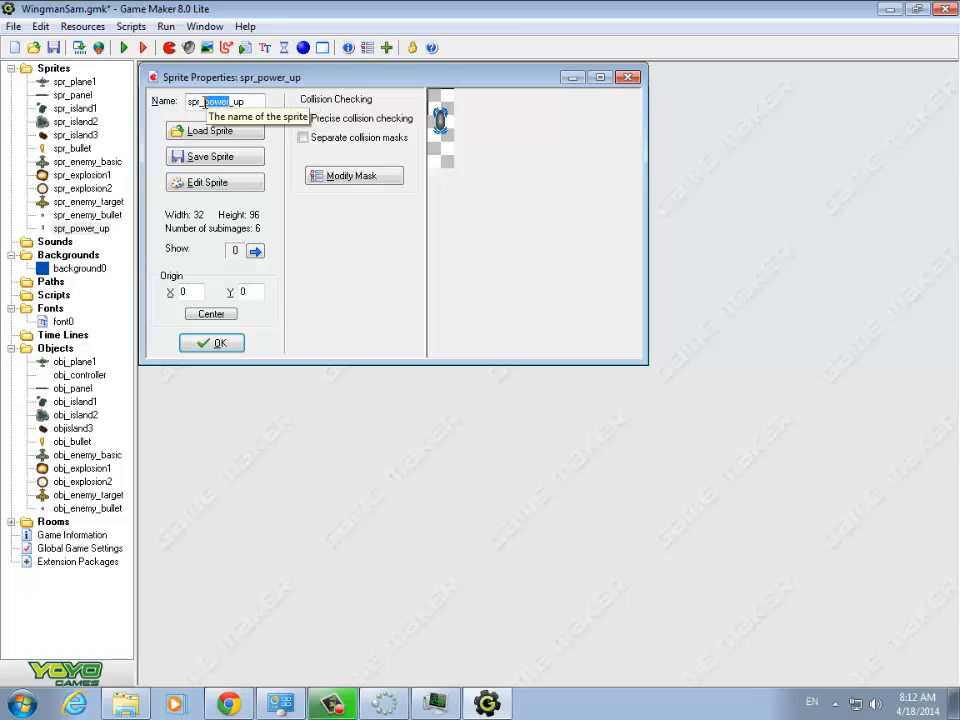
type("sub")
left_click(211, 313)
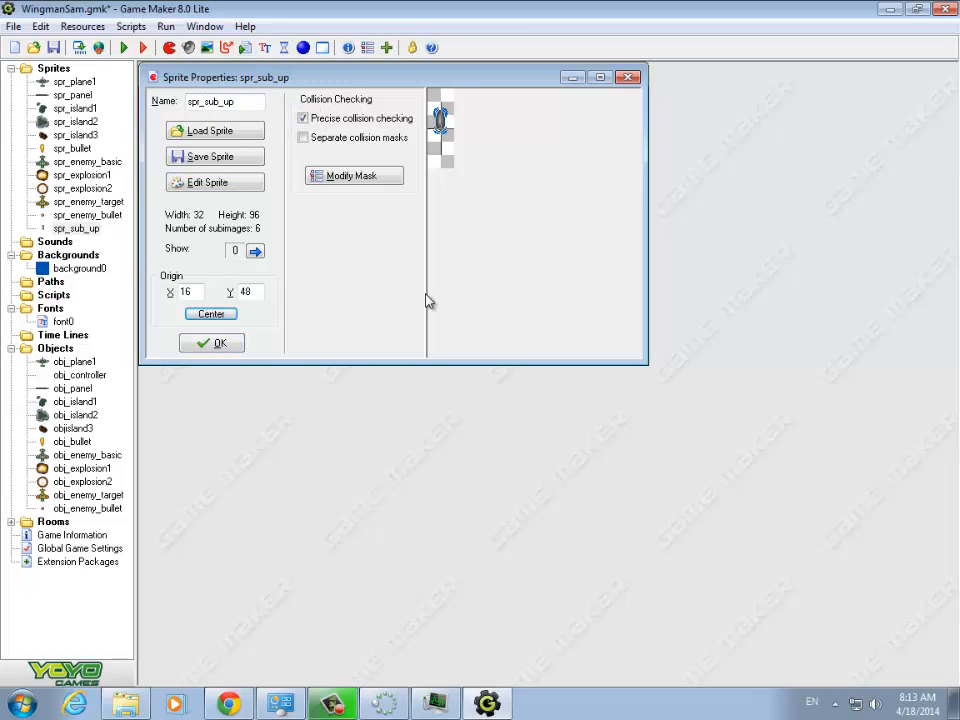
left_click(211, 343)
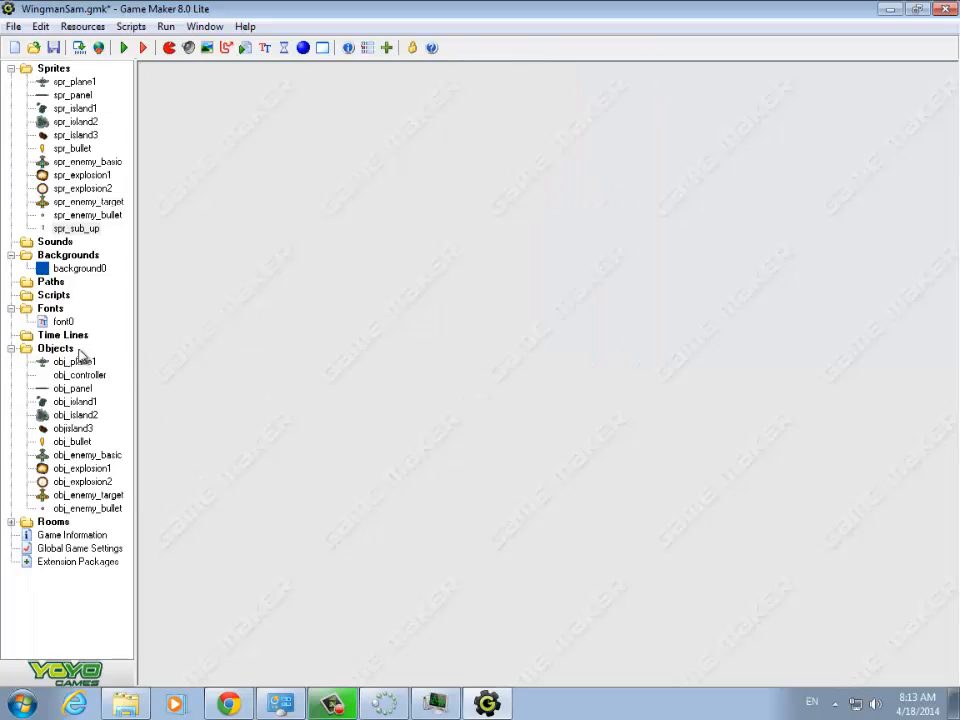
- Duplicate the spr_sub_up sprite and name the copy spr_sub_down
left_click(58, 352)
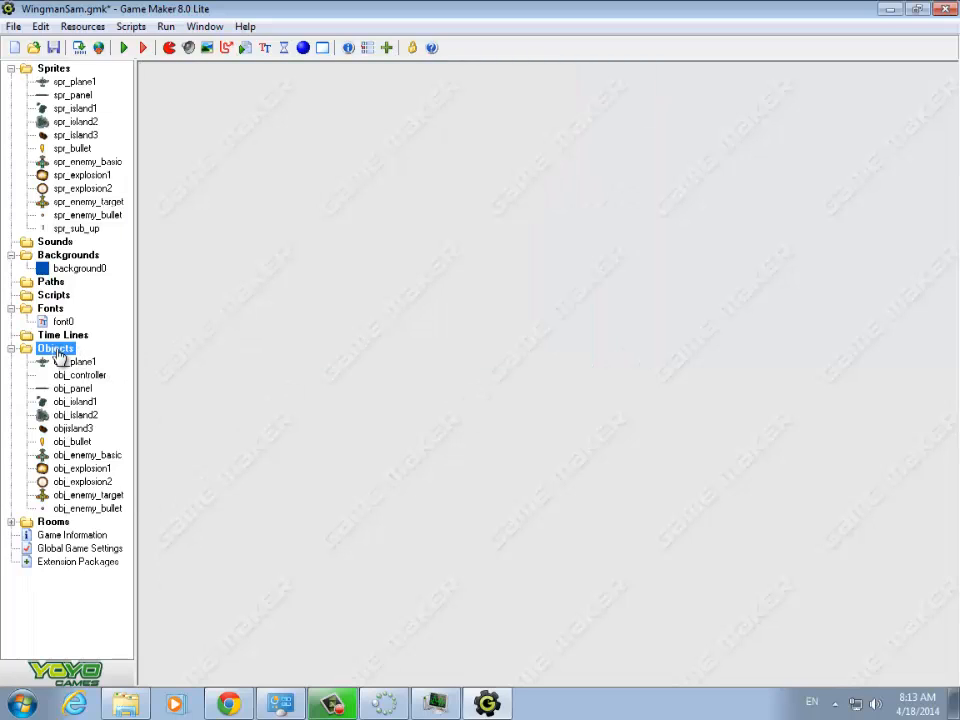
left_click(76, 229)
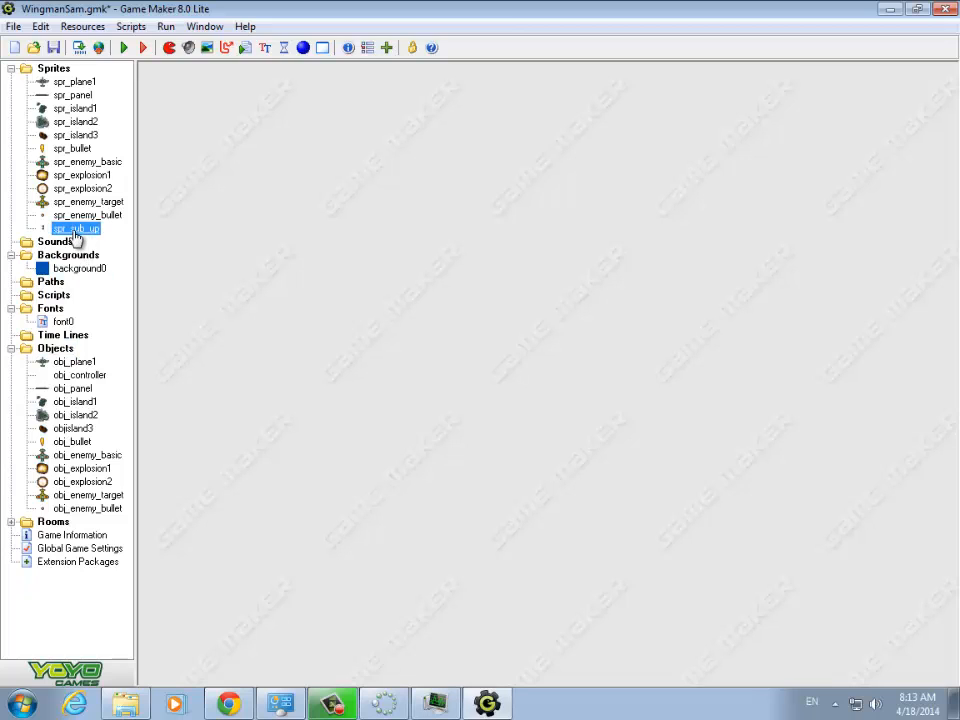
right_click(76, 234)
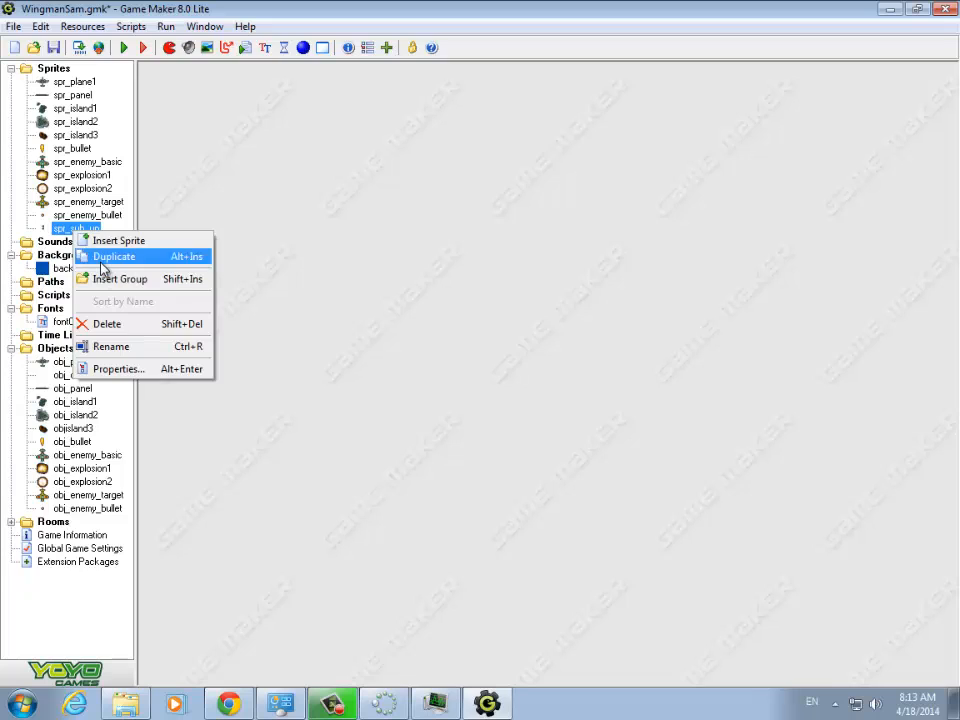
left_click(102, 260)
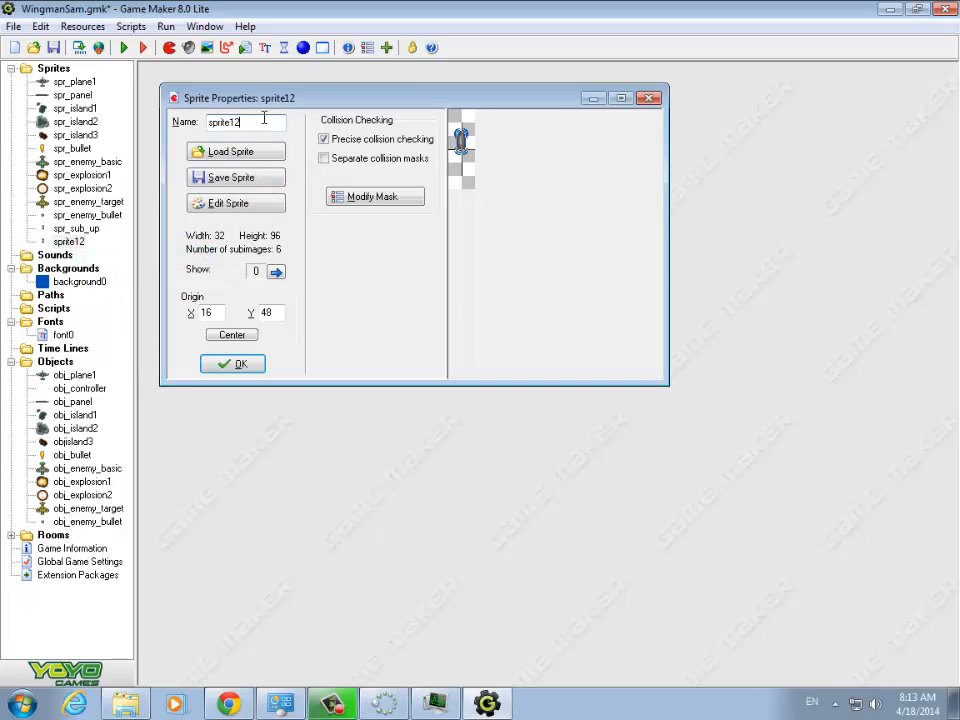
key("BackSpace")
key("BackSpace")
key("BackSpace")
key("BackSpace")
key("BackSpace")
type("_sub_down")
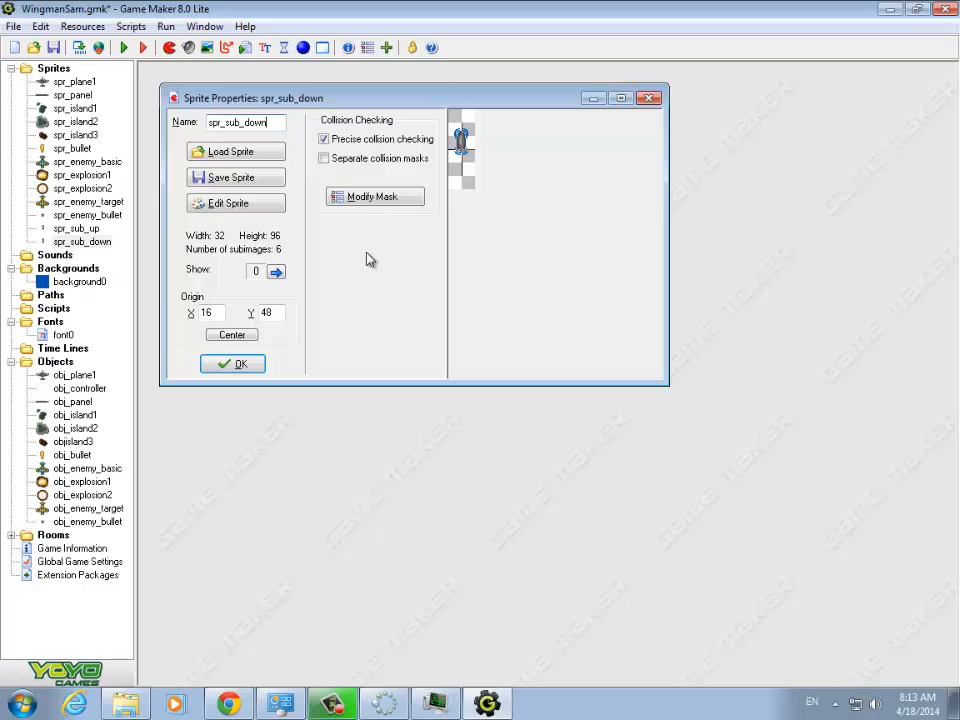
- Reverse the animation order of spr_sub_down and save the sprite
left_click(271, 205)
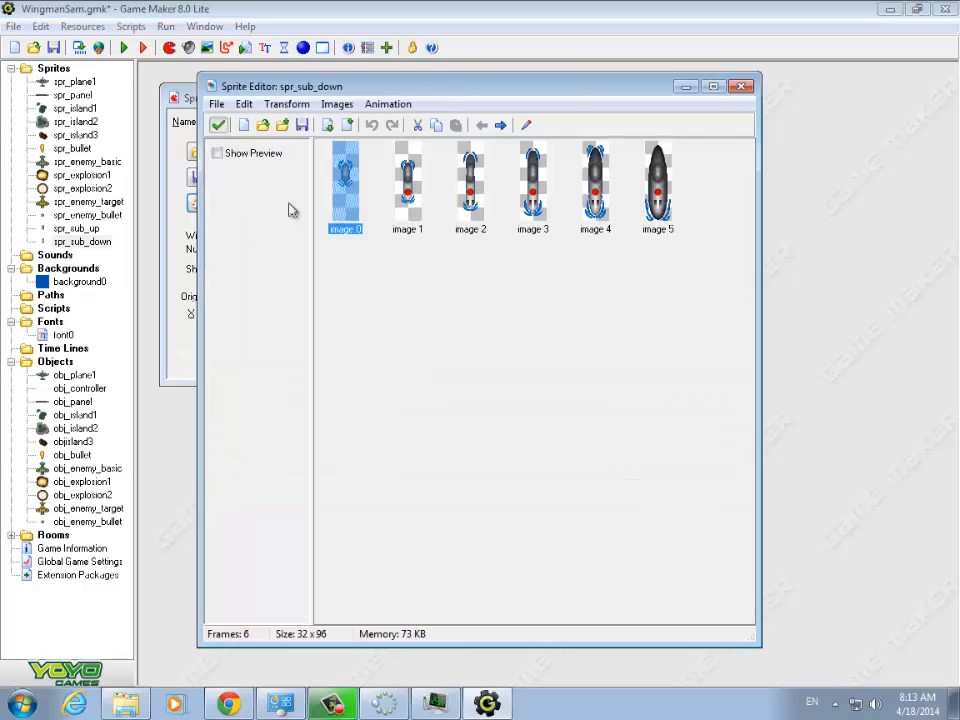
left_click(392, 106)
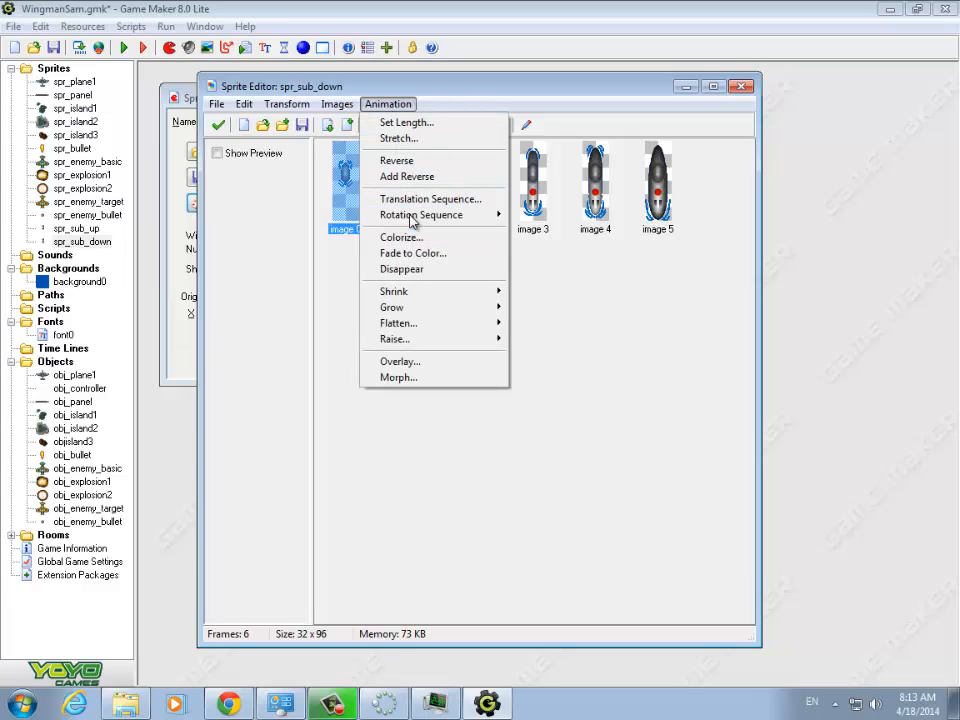
left_click(409, 161)
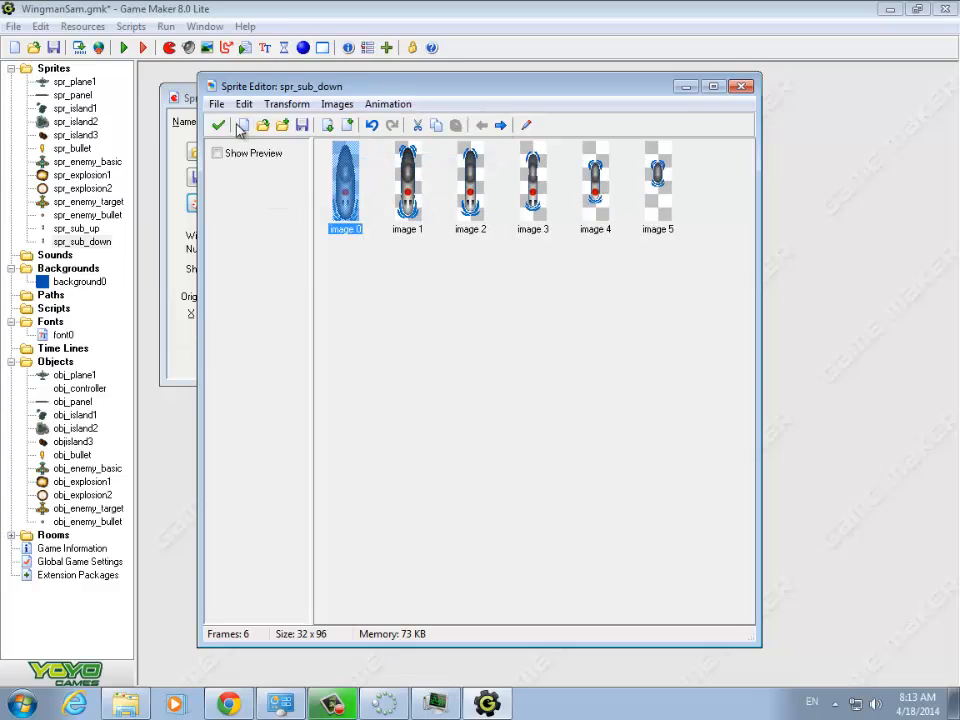
left_click(219, 125)
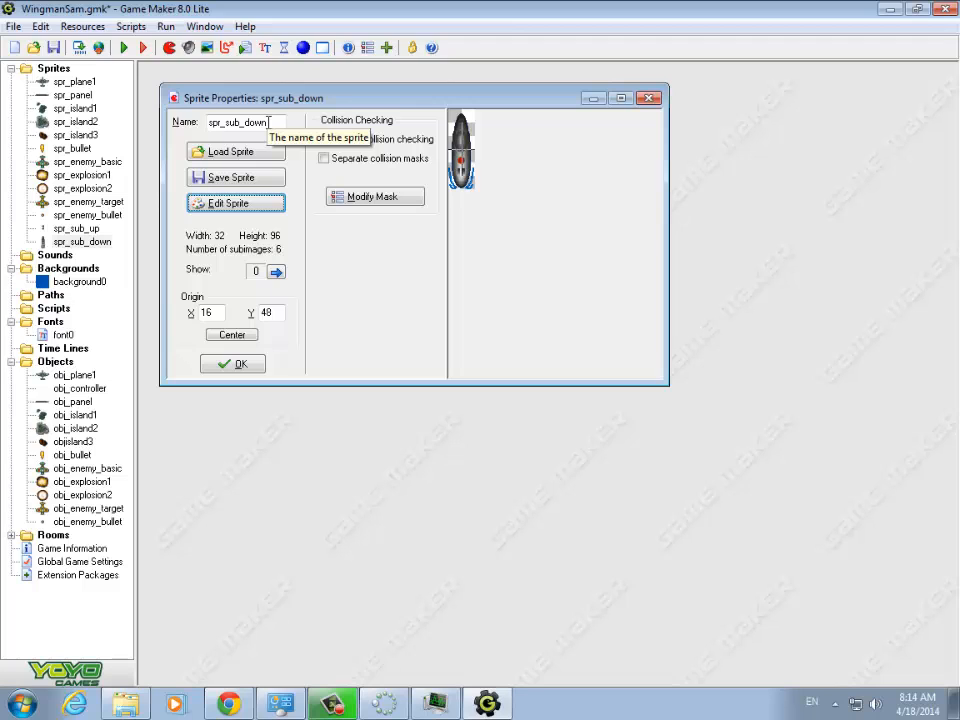
left_click(233, 364)
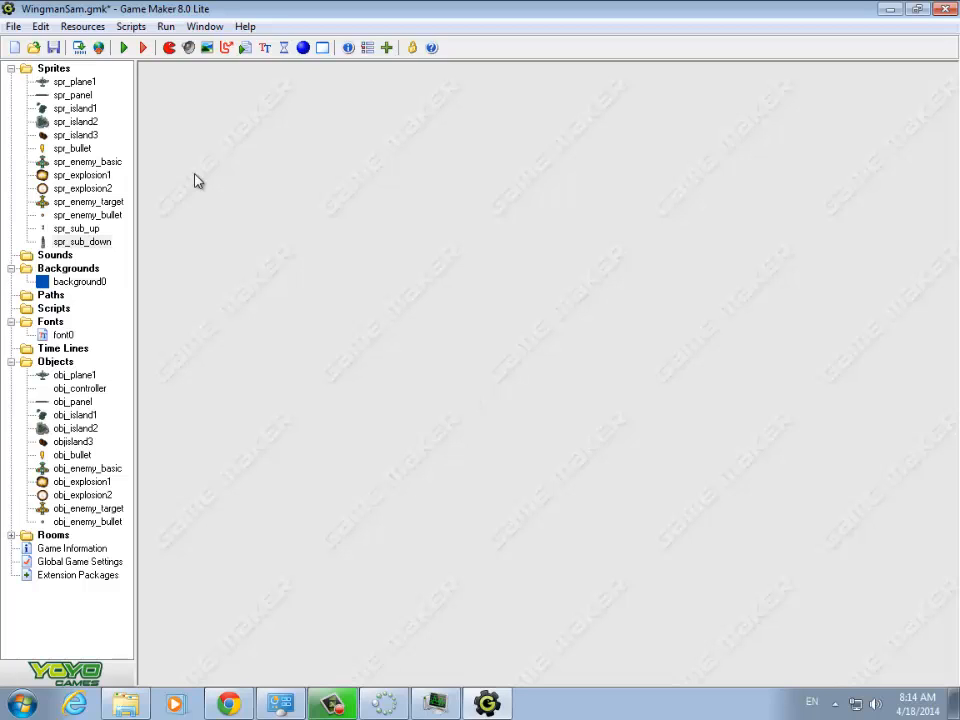
- Open room0 in a maximized window and list the objects available for placement
left_click(11, 535)
double_click(60, 550)
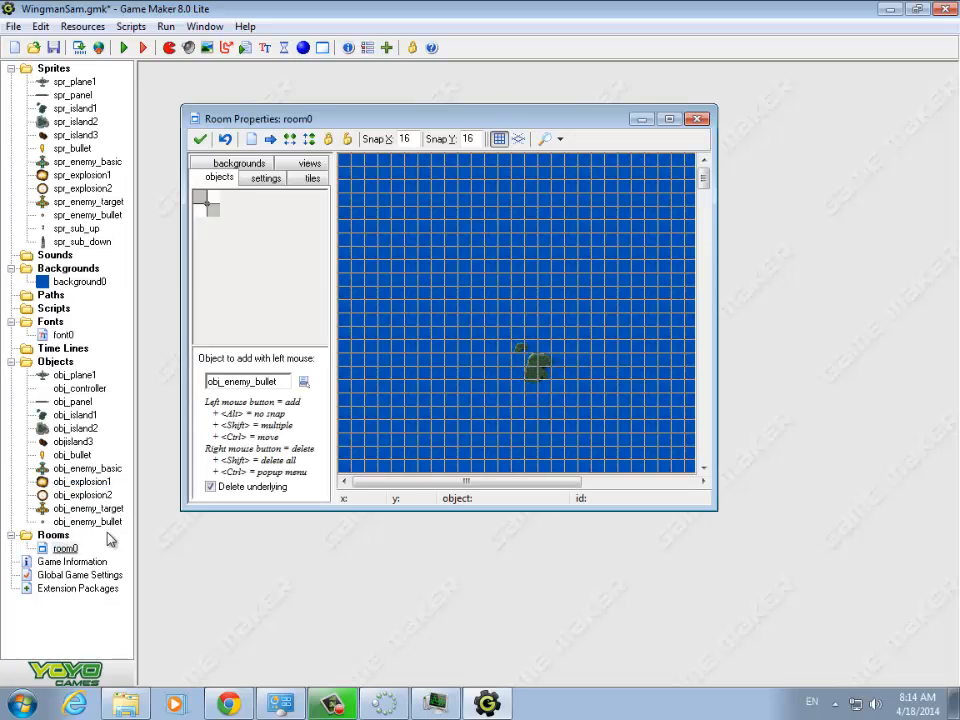
left_click(669, 119)
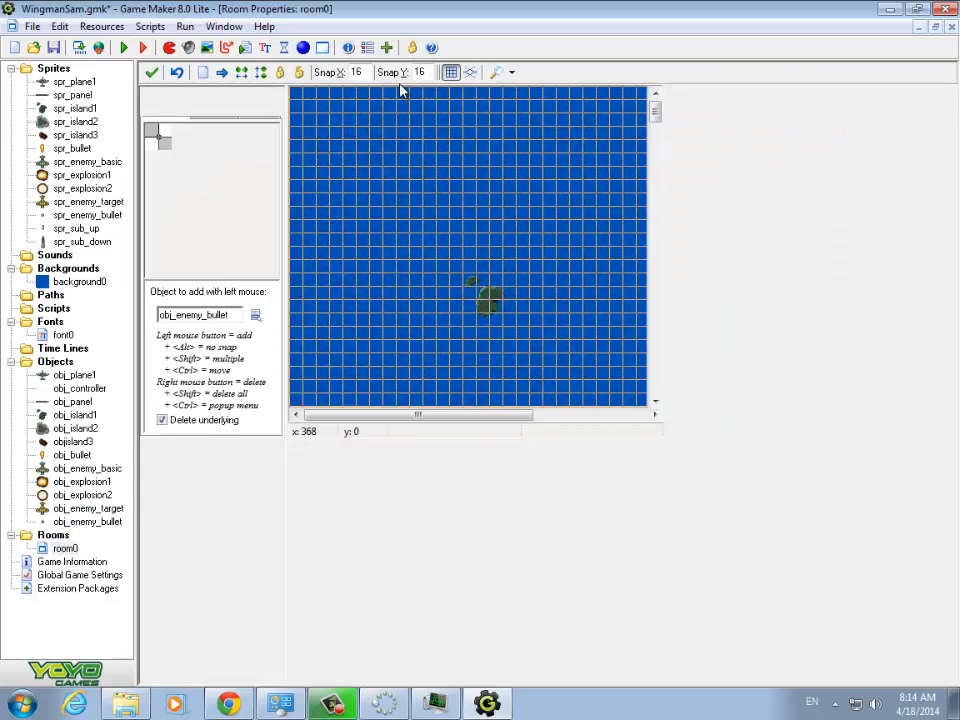
left_click_drag(954, 150, 953, 652)
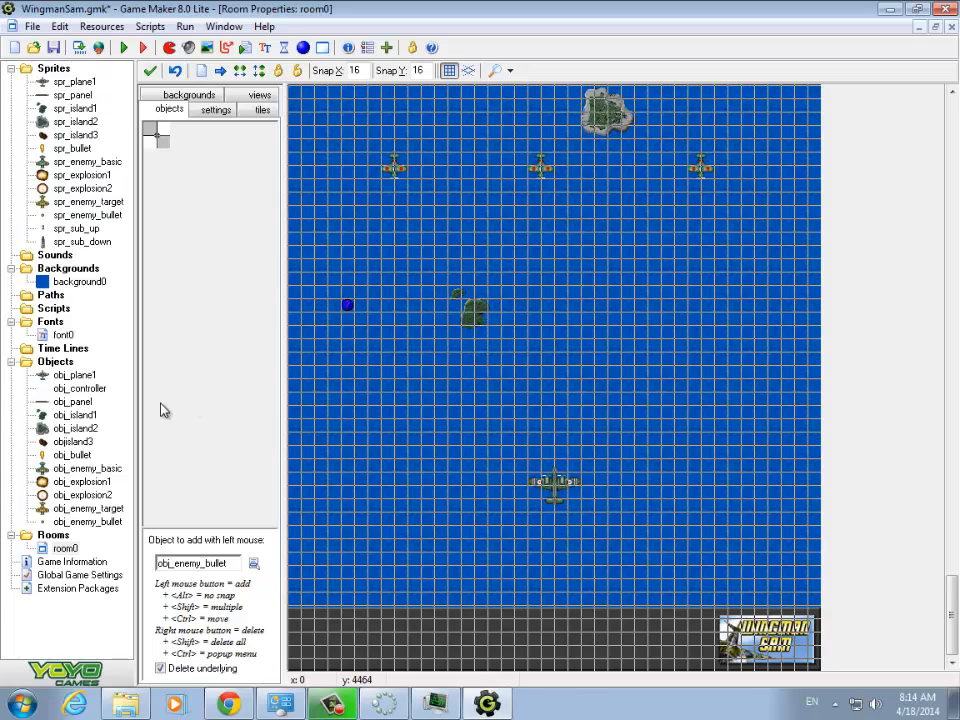
left_click(254, 563)
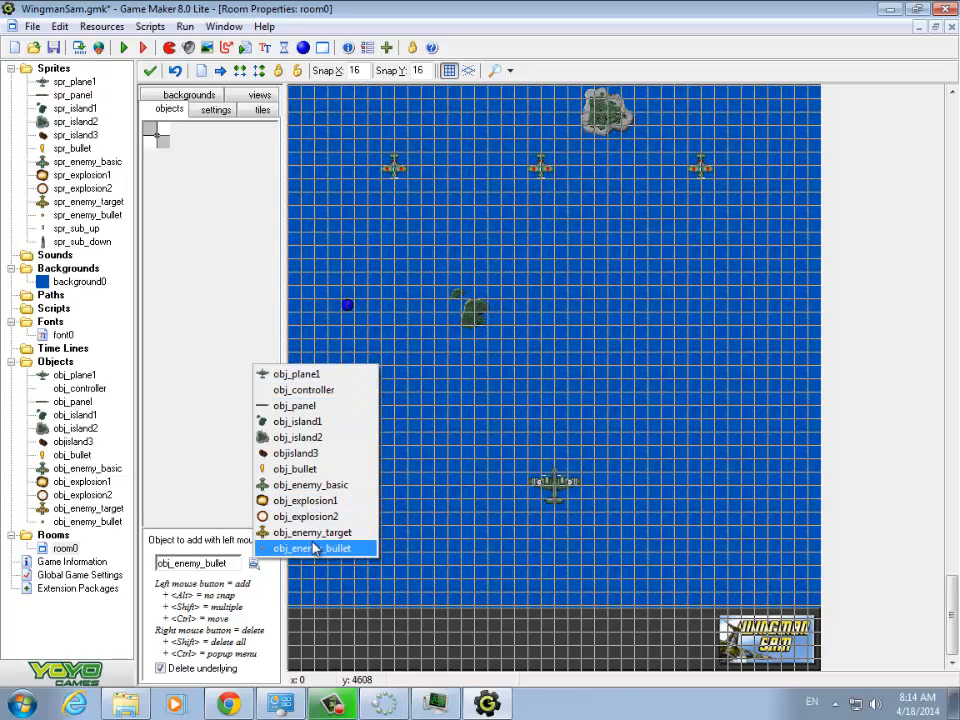
- Create a new object named obj_sub, assign it the spr_sub_up sprite, and save it
left_click(60, 364)
right_click(62, 364)
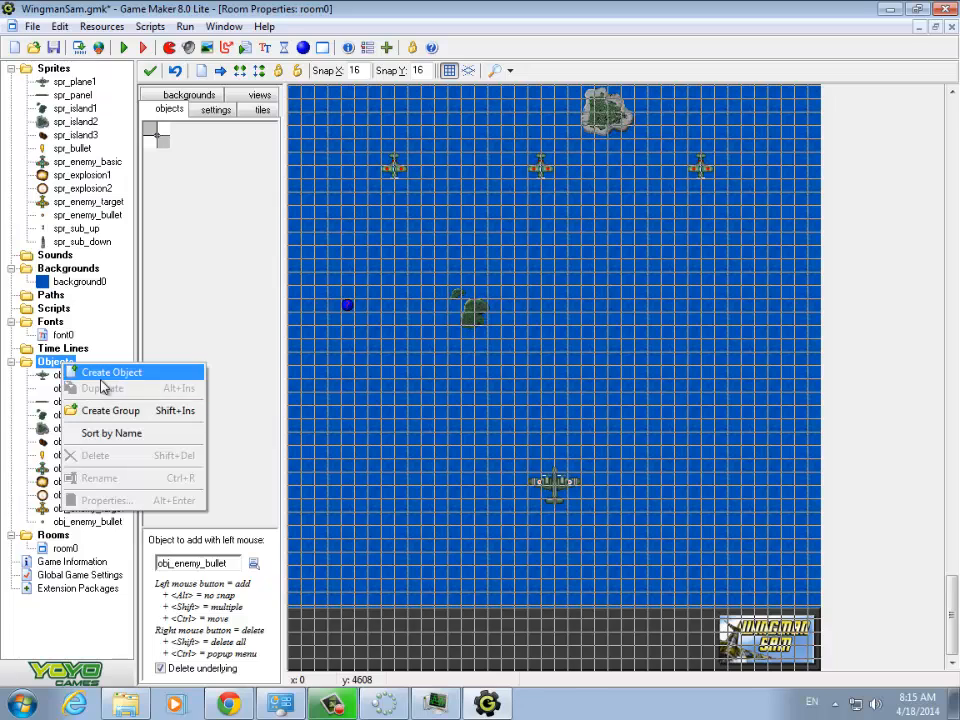
left_click(105, 373)
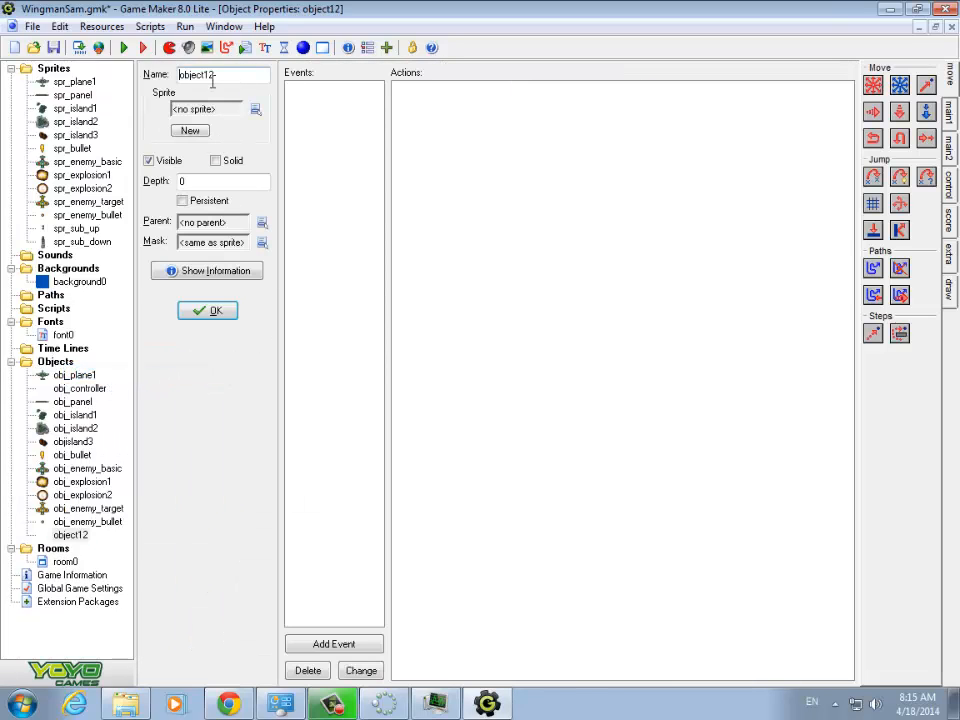
left_click_drag(215, 75, 146, 81)
type("obj")
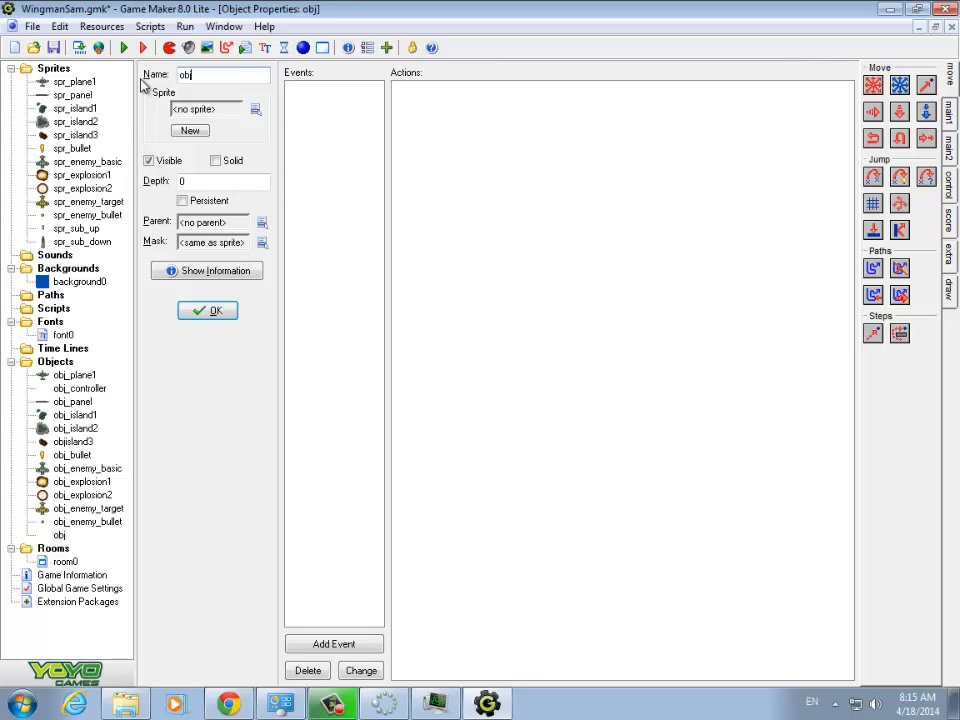
type("_sub")
left_click(255, 109)
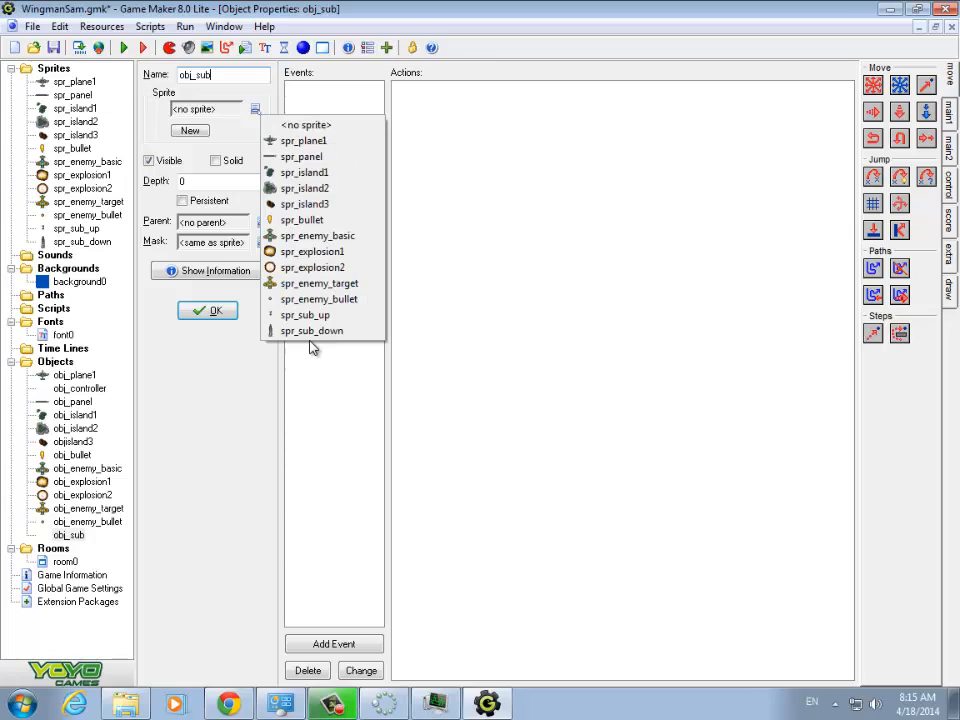
left_click(301, 316)
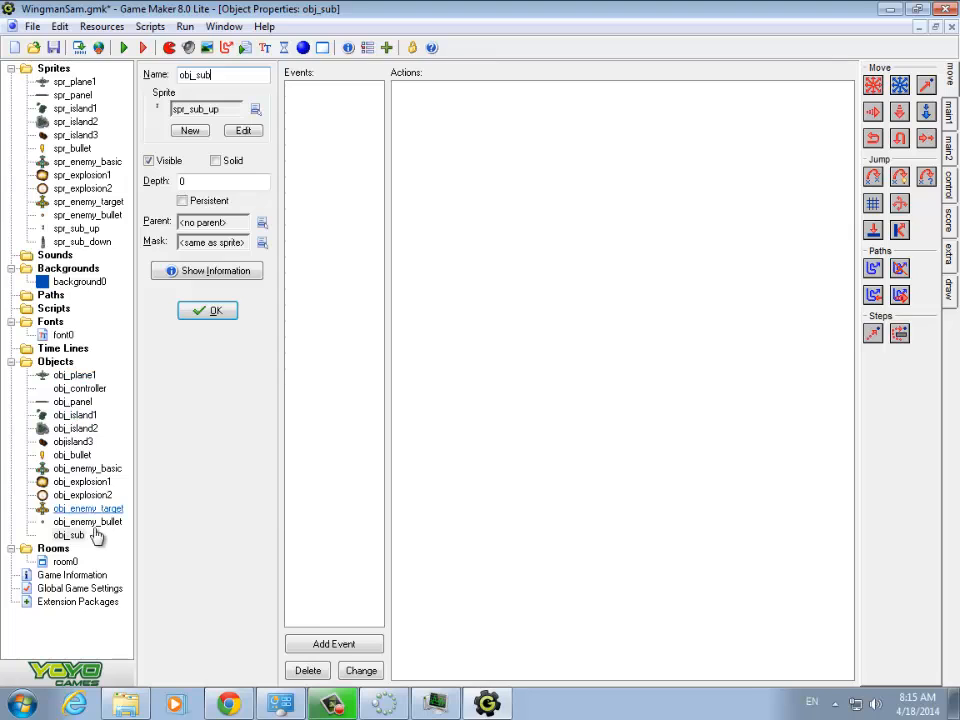
left_click(214, 312)
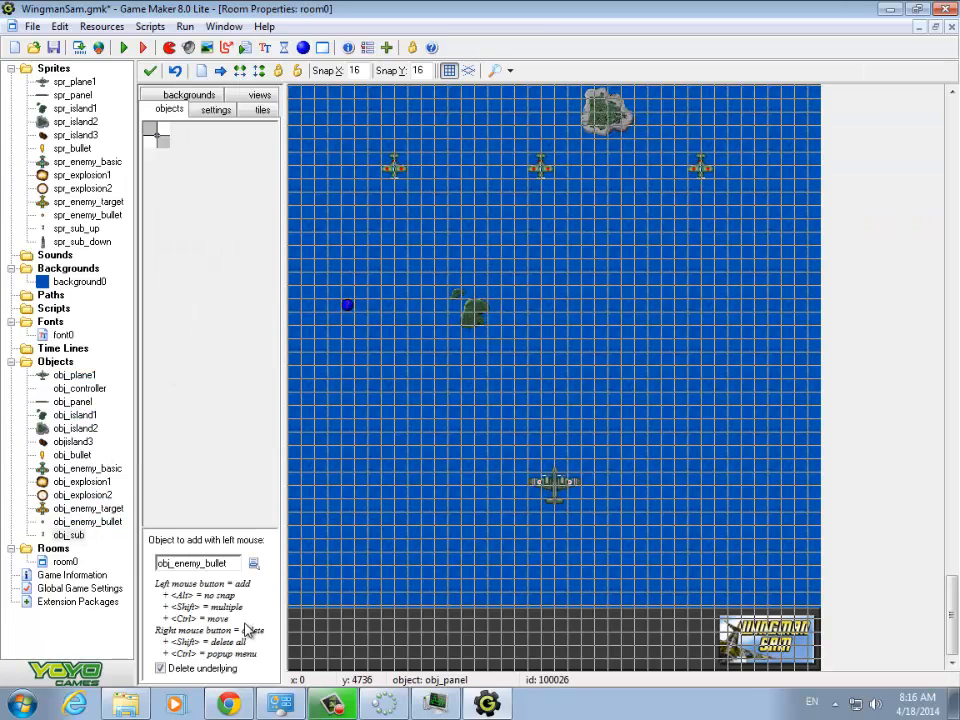
- Place two obj_sub instances in room0, one to the right of the lower island and one beside the leftmost enemy plane
left_click(253, 563)
left_click(287, 546)
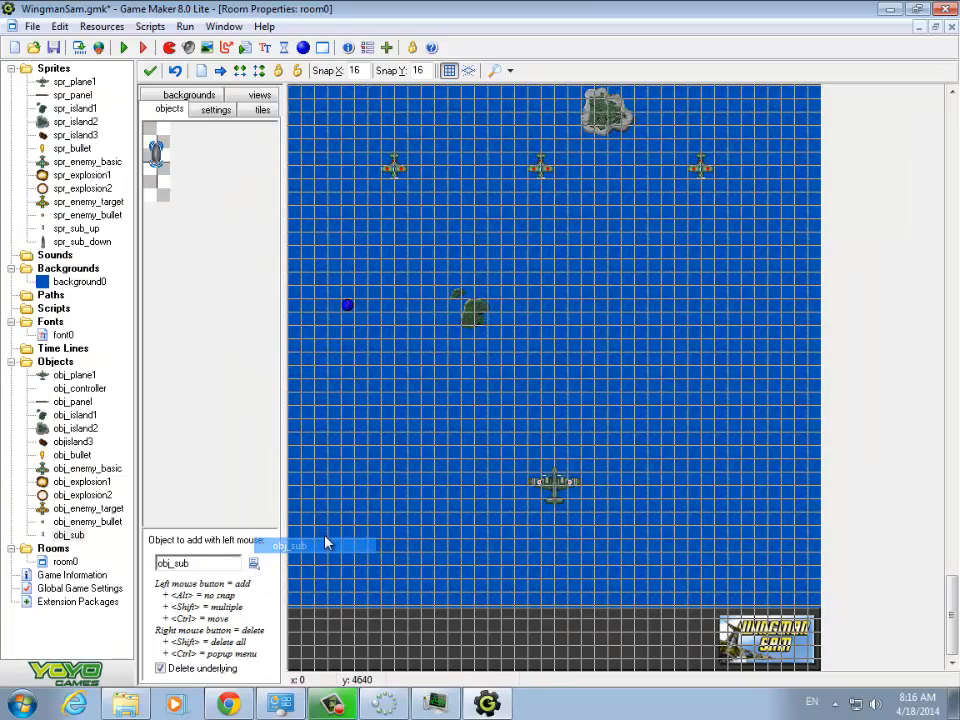
left_click(628, 310)
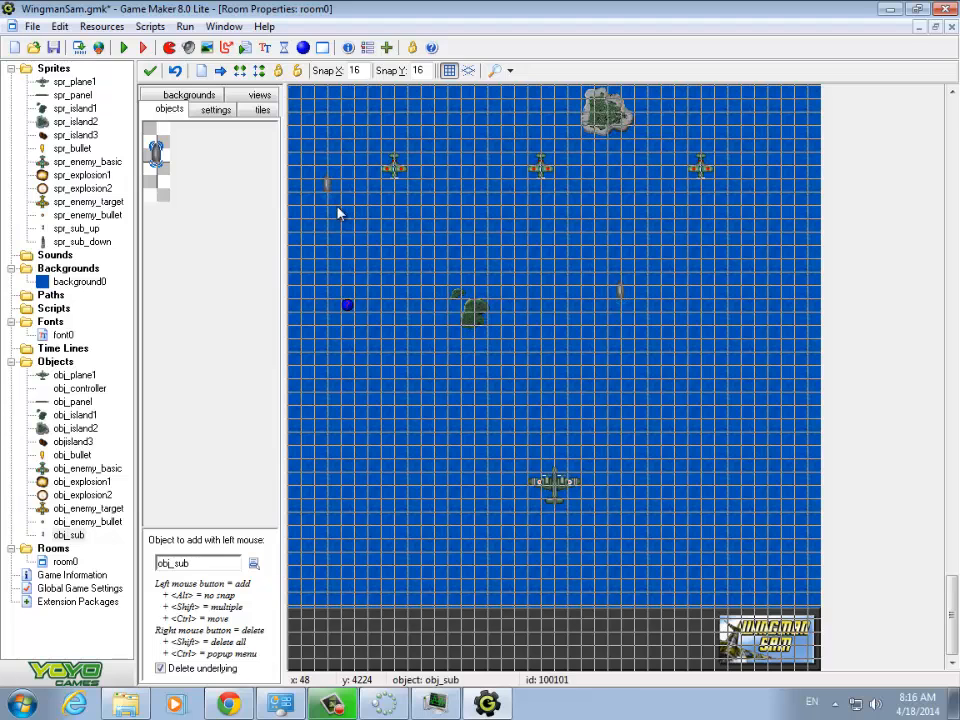
- Run the game, steer the plane left and right while examining the submarine animation, and end the game
left_click(125, 47)
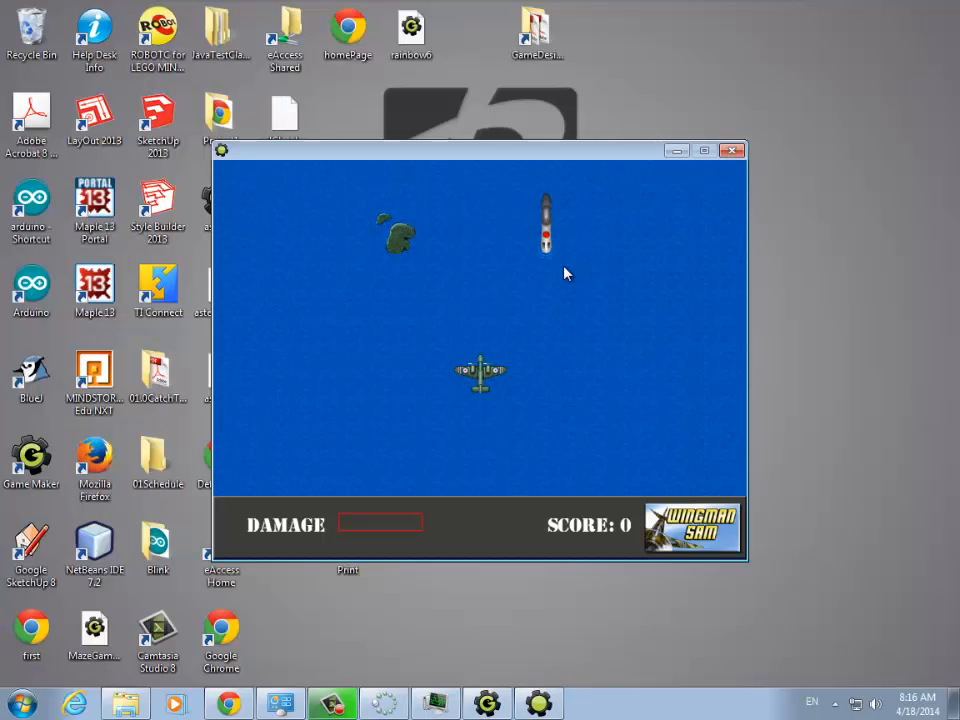
key("Left")
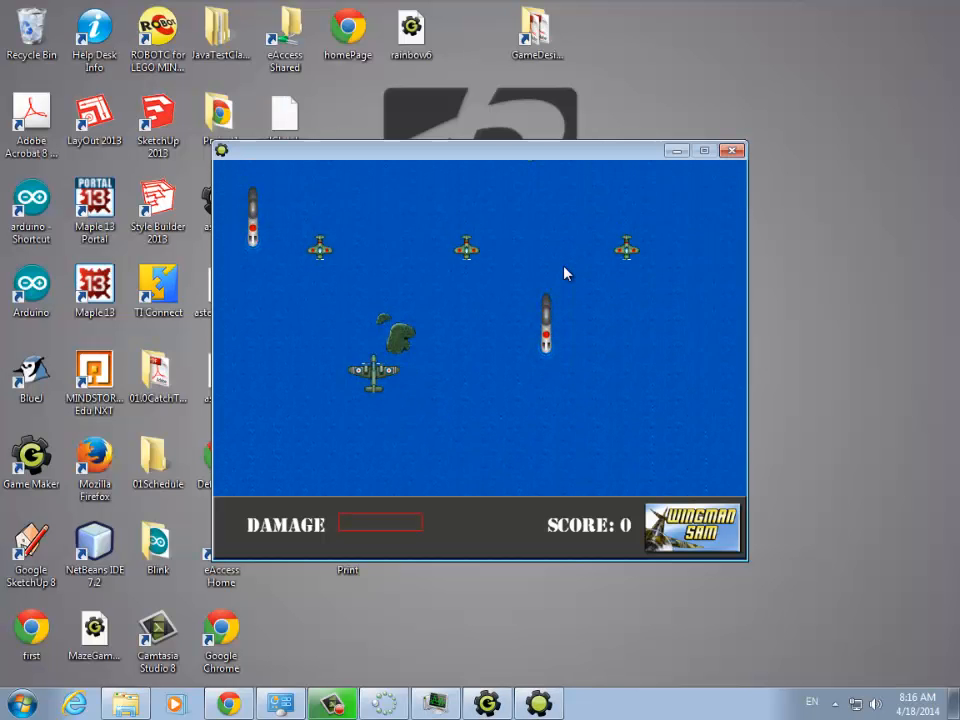
key("Right")
key("Left")
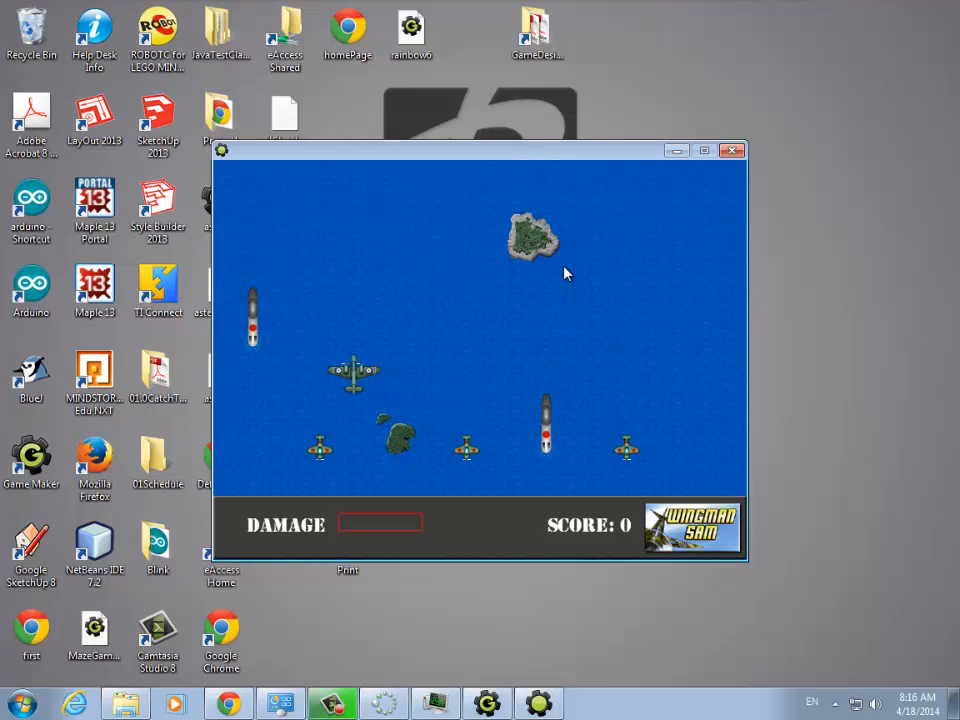
key("Right")
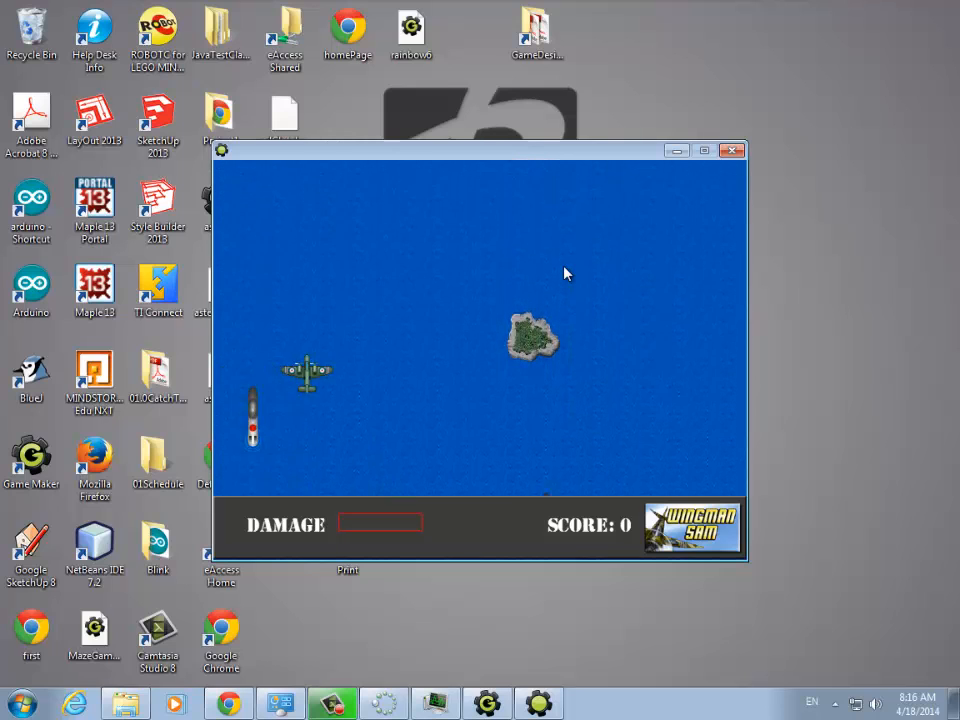
key("Escape")
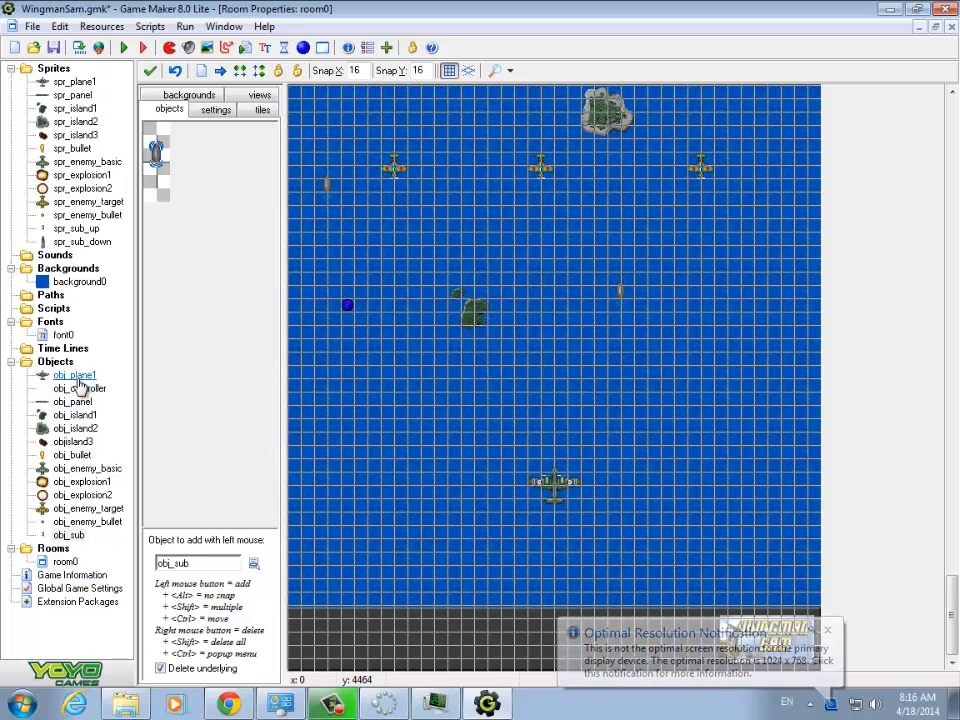
- Add a Create event to obj_sub with a Move Fixed action heading straight down at speed 1
double_click(69, 535)
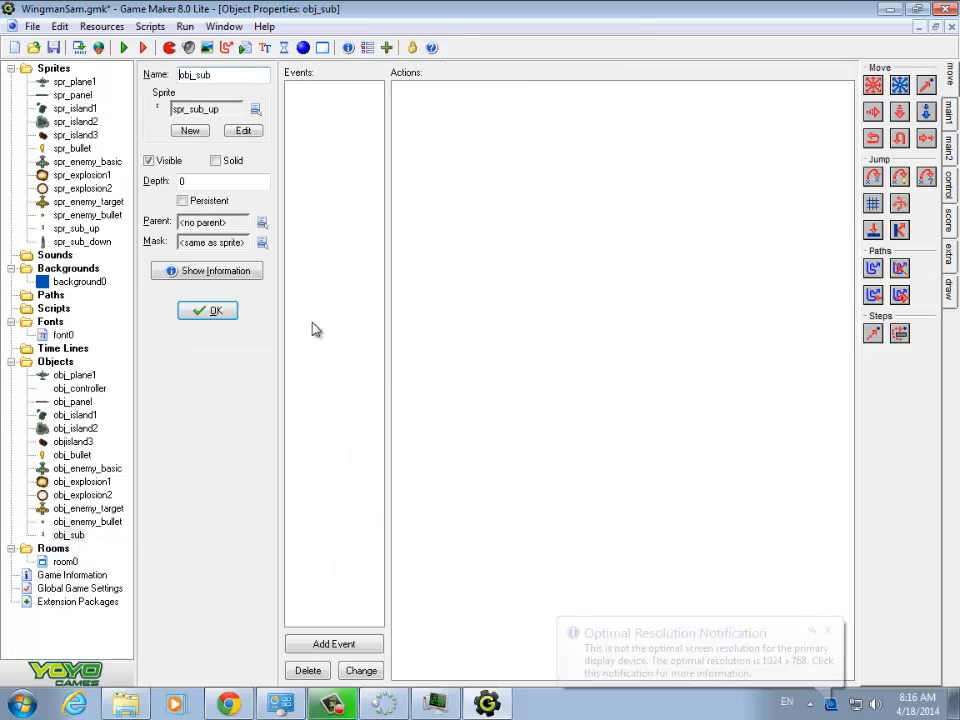
left_click(356, 645)
left_click(422, 289)
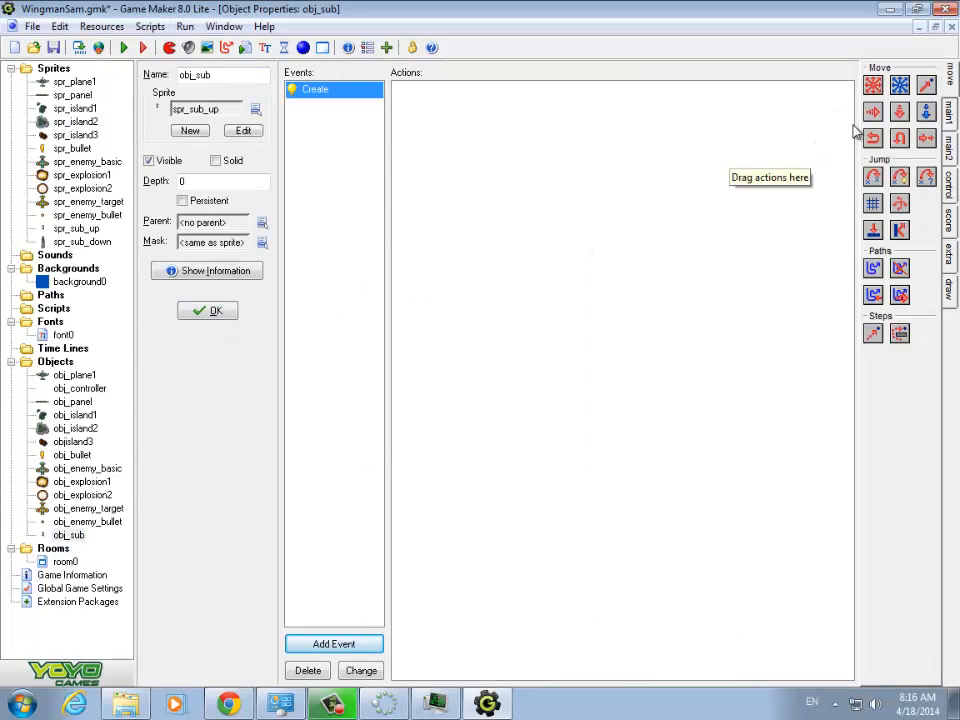
left_click(950, 118)
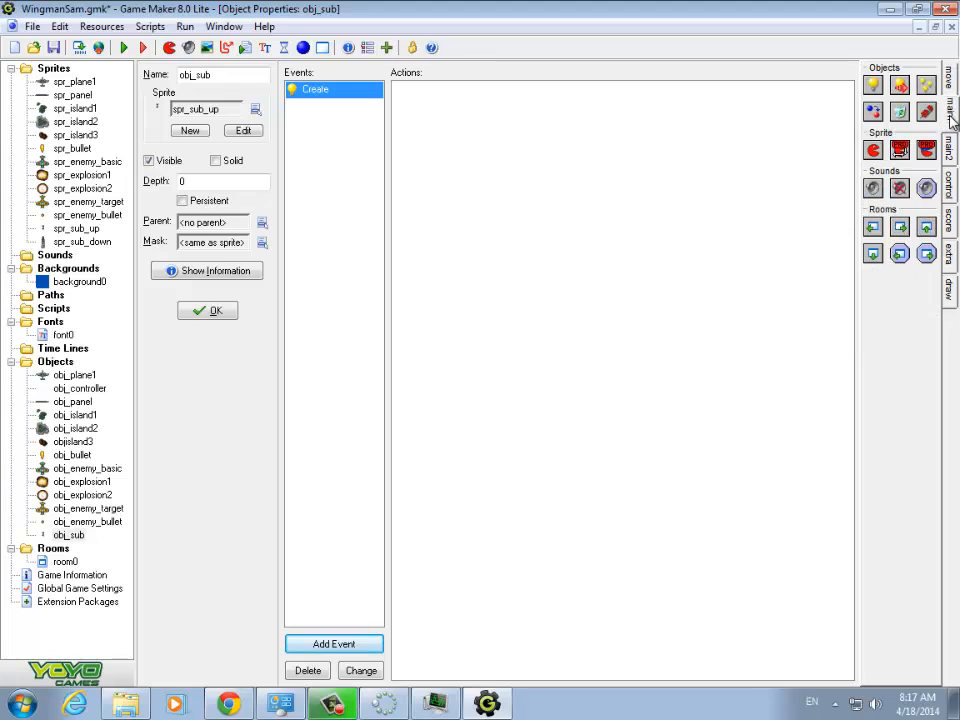
left_click(950, 80)
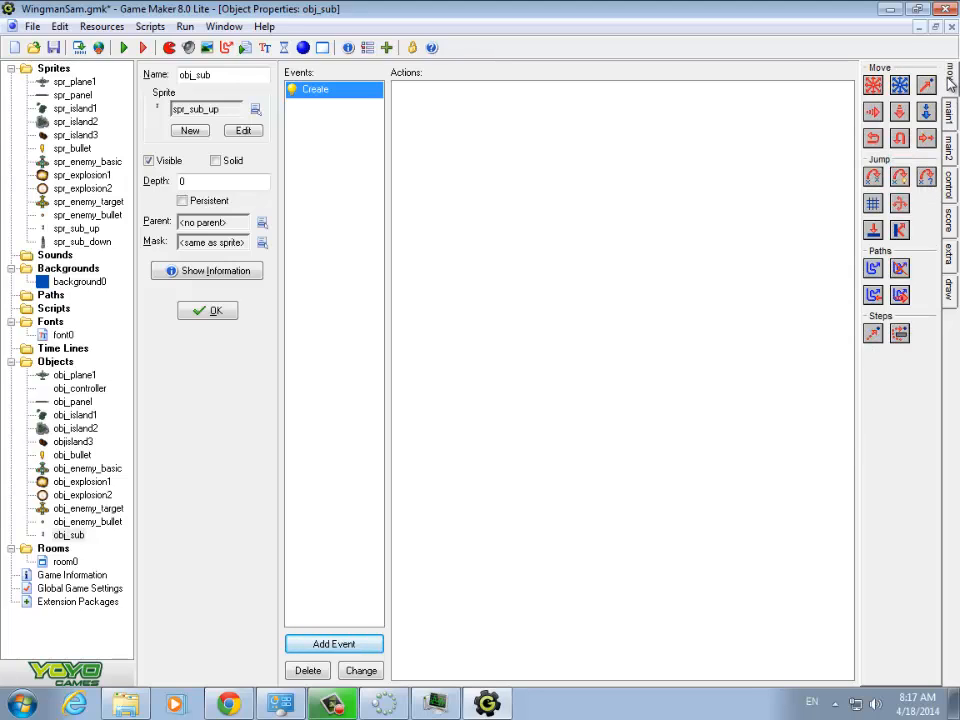
left_click_drag(876, 84, 476, 120)
left_click(471, 380)
double_click(463, 409)
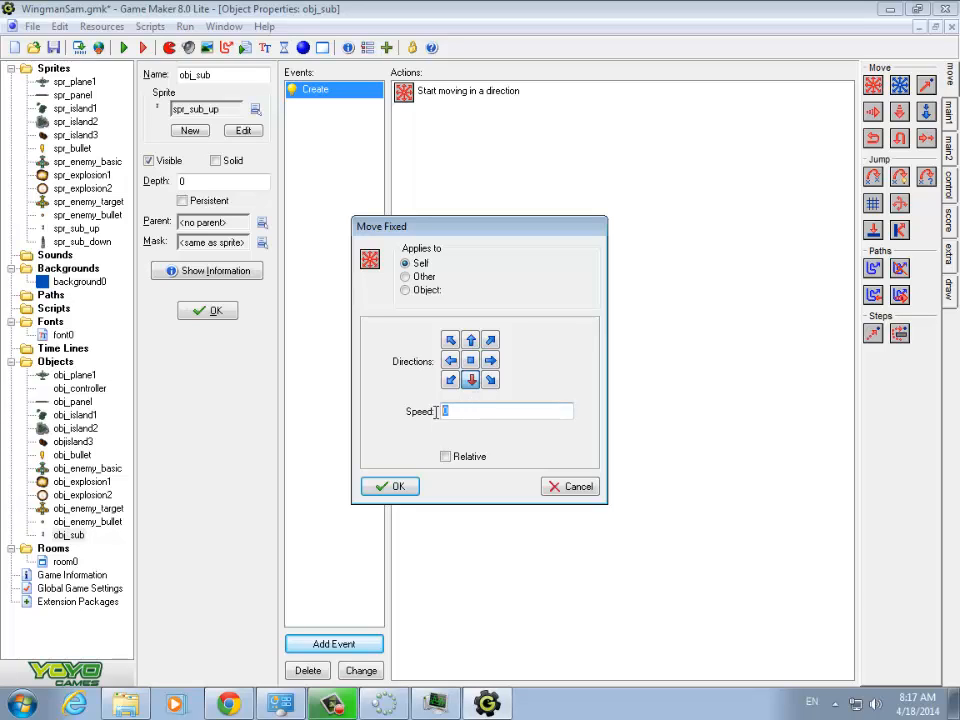
type("1")
left_click(411, 488)
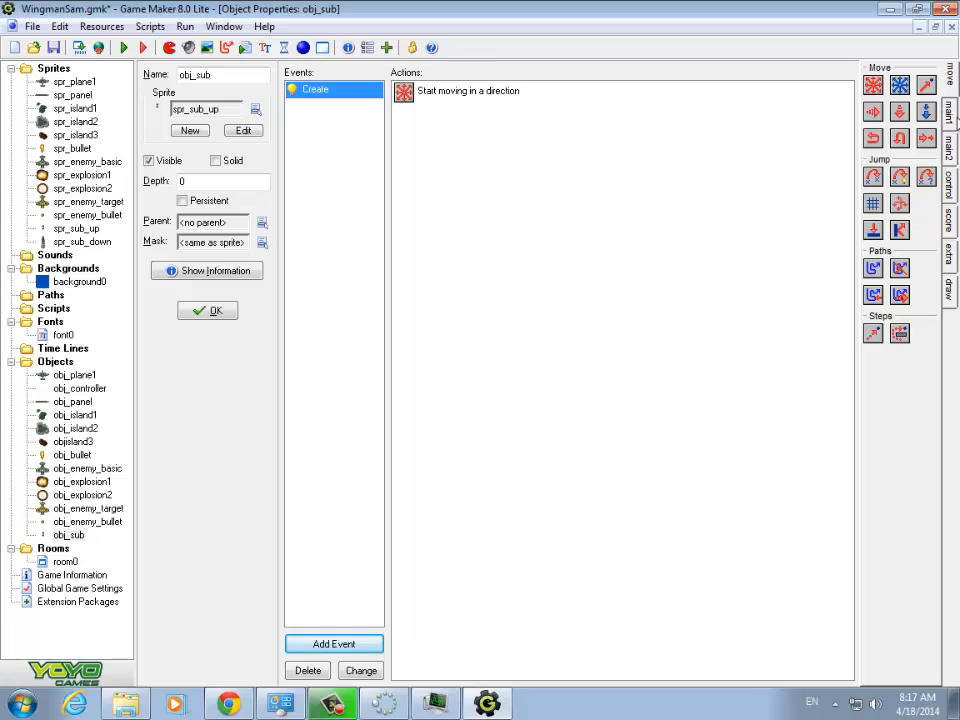
- Add a Change Sprite action to the Create event using spr_sub_up at speed 0.2, and test it with a brief game run
left_click(953, 115)
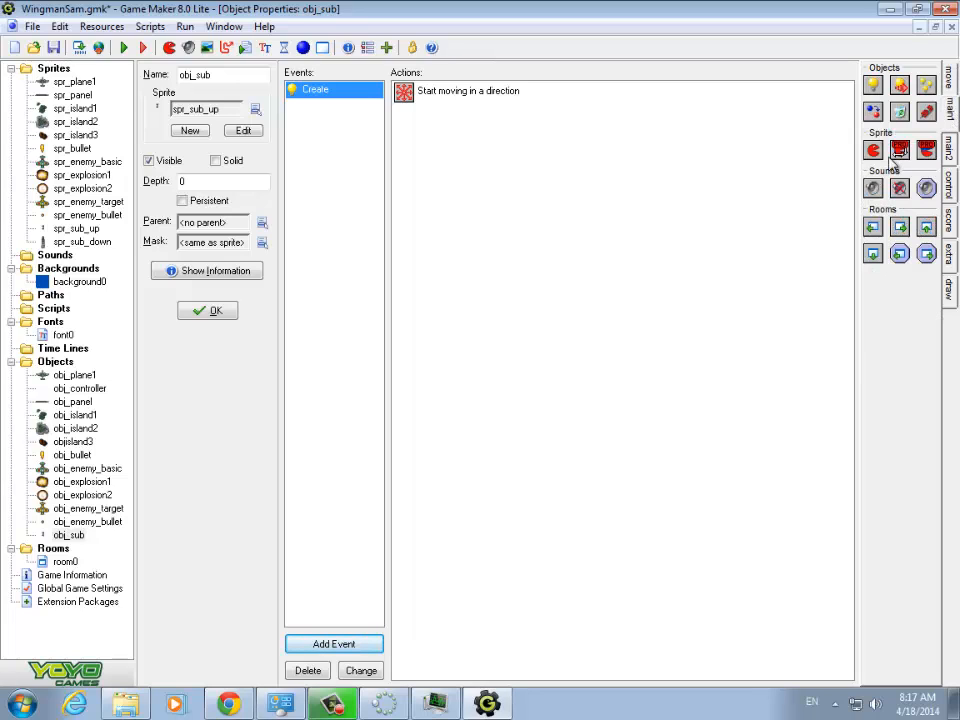
left_click_drag(489, 156, 430, 145)
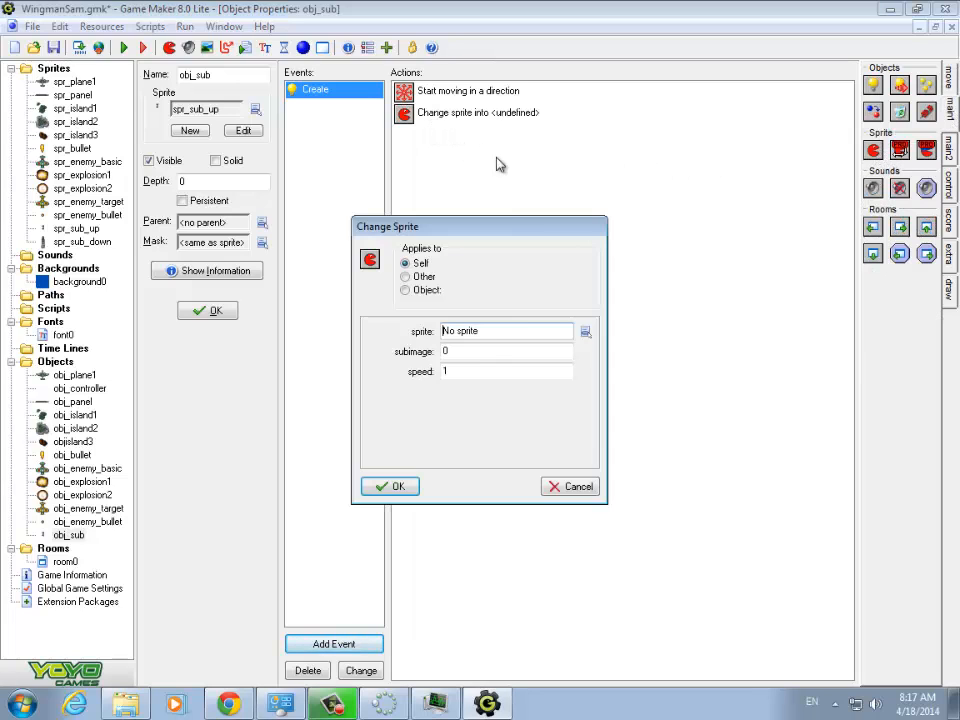
left_click(586, 331)
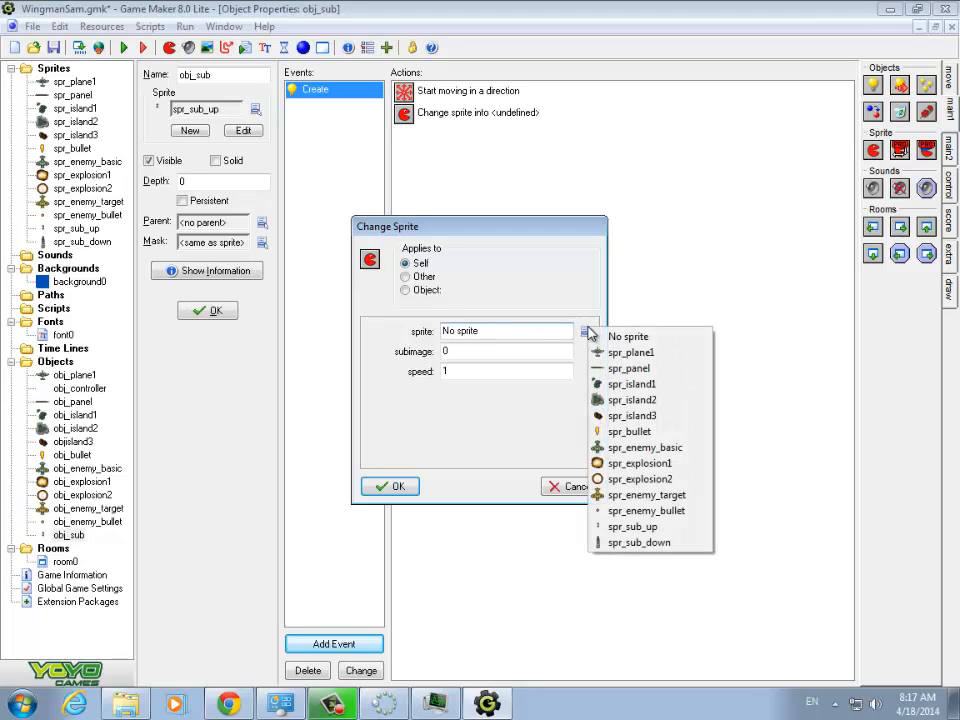
left_click(620, 526)
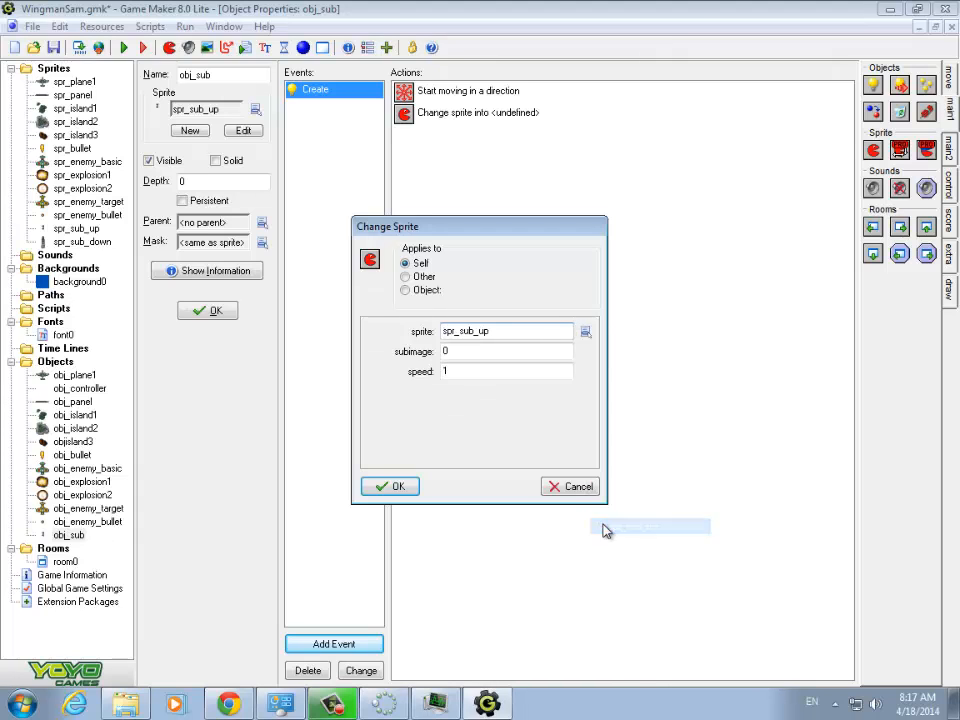
double_click(456, 372)
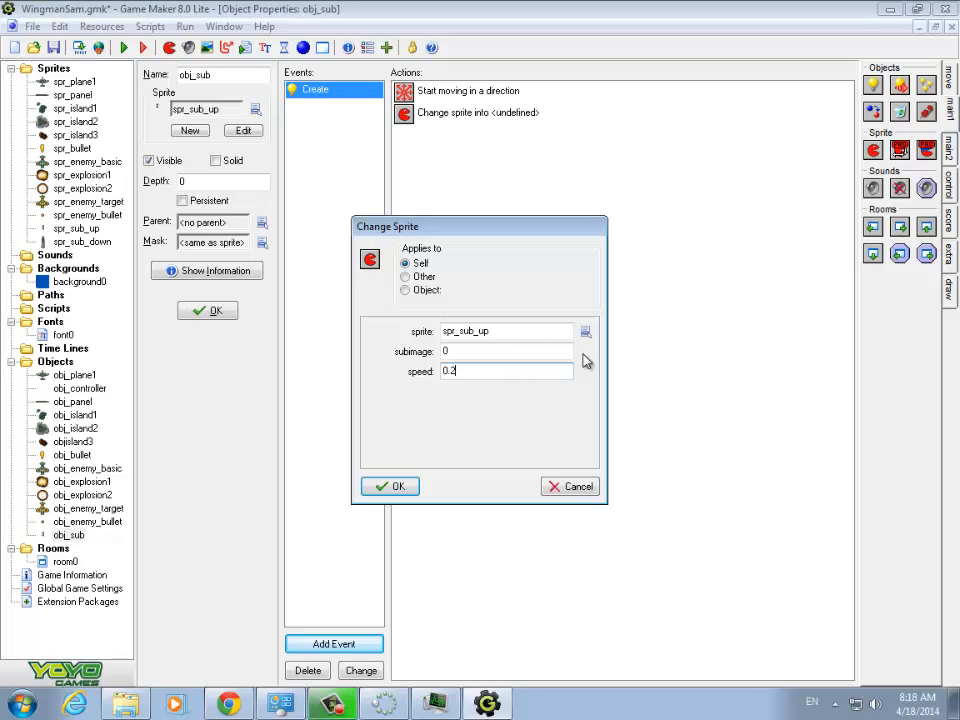
left_click(392, 487)
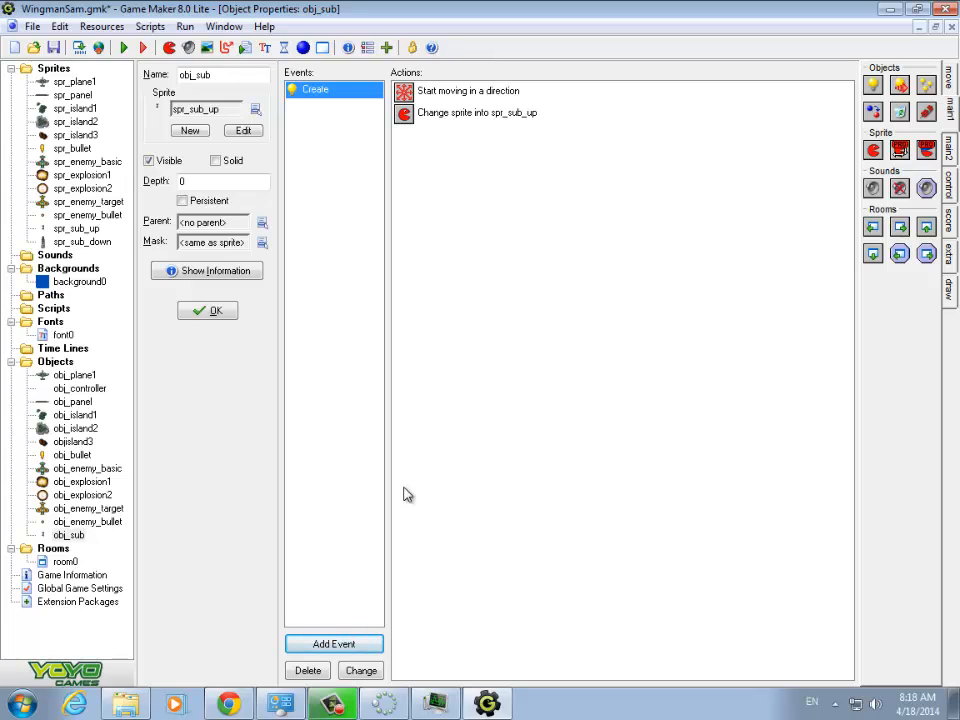
left_click(124, 47)
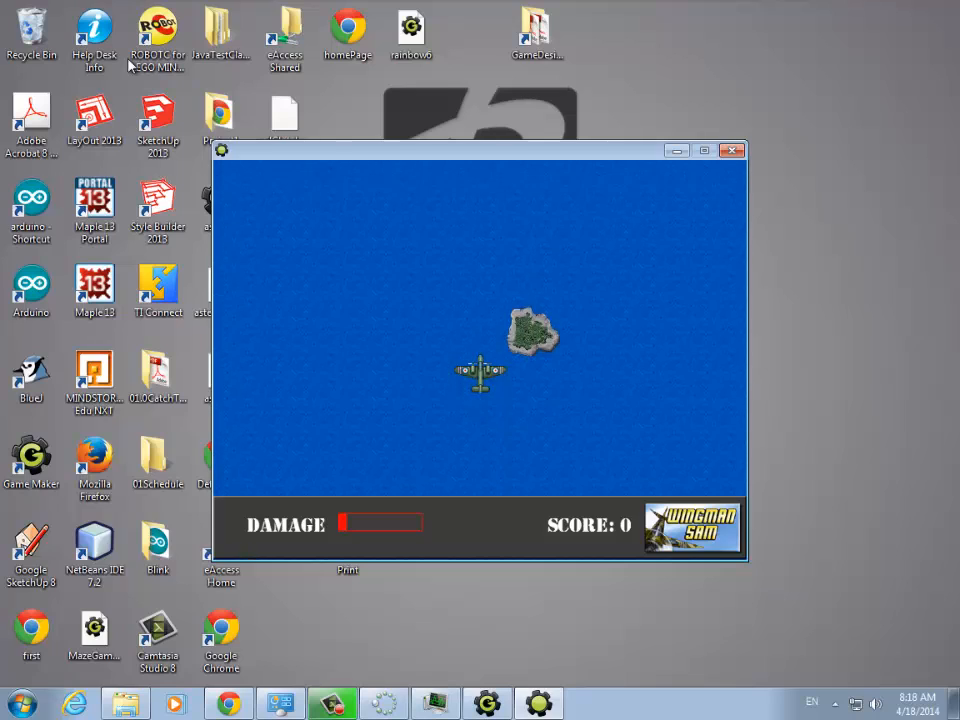
key("Escape")
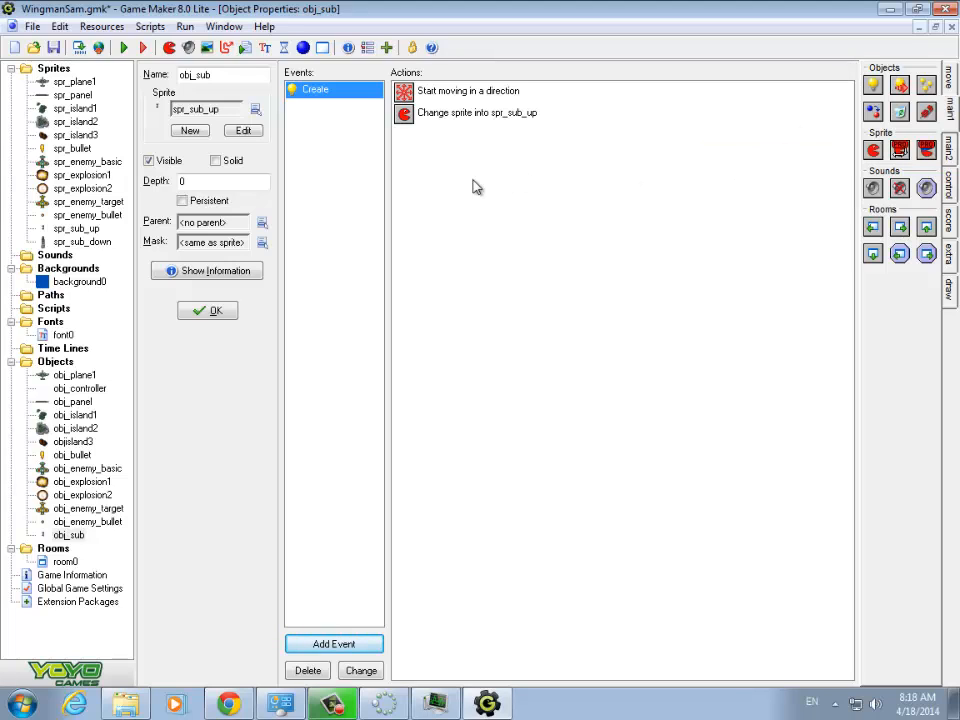
- Add an Animation End event to obj_sub with a Change Sprite action using spr_sub_down, subimage 0 and speed 0
left_click(360, 646)
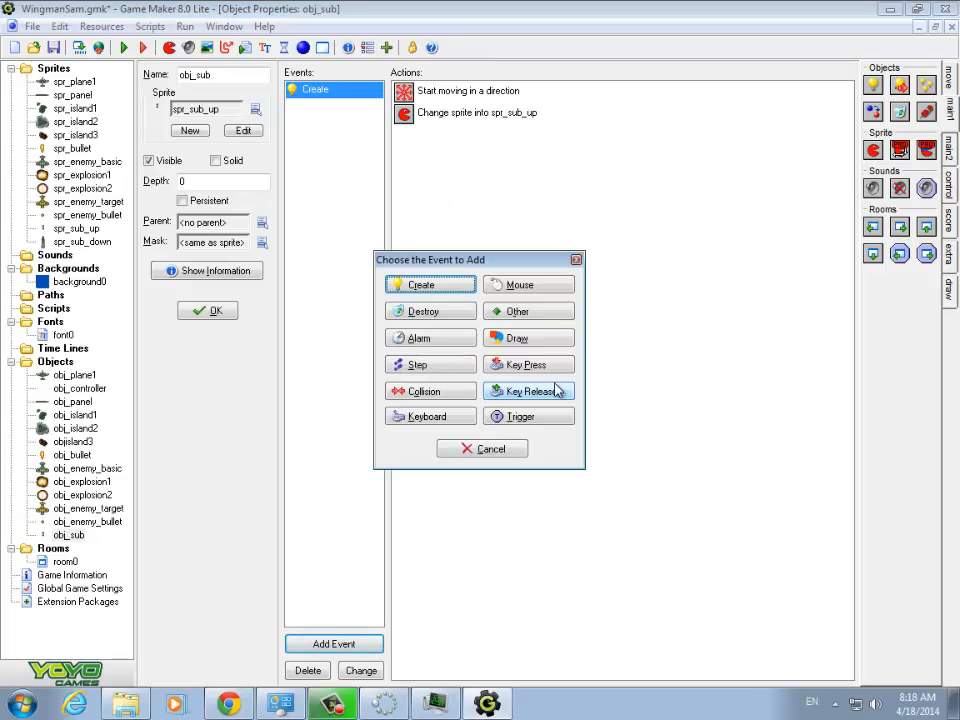
left_click(537, 311)
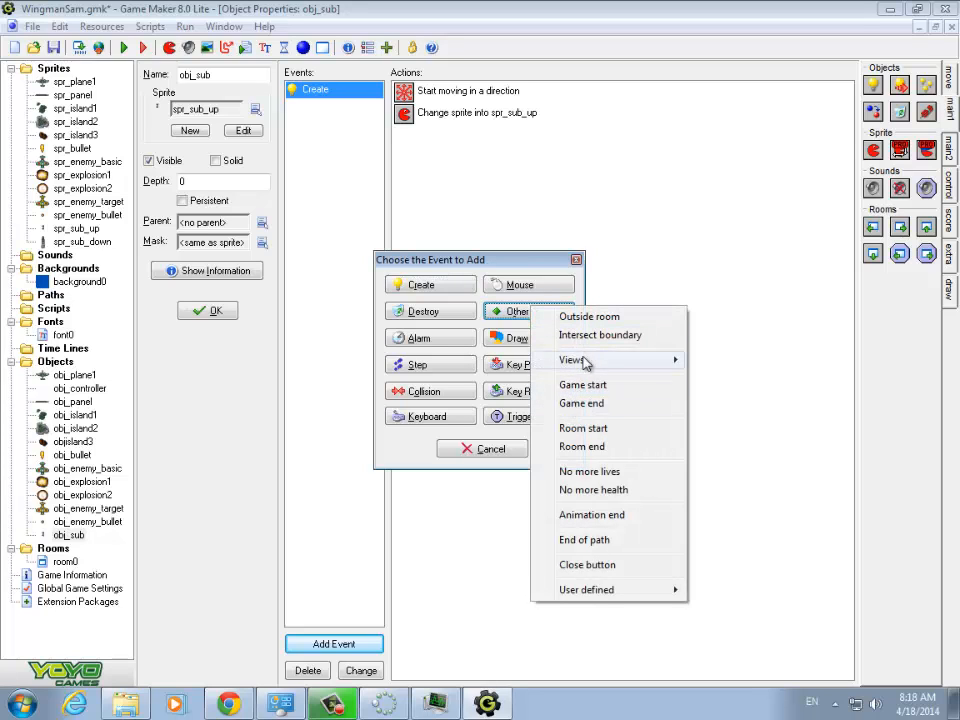
left_click(590, 515)
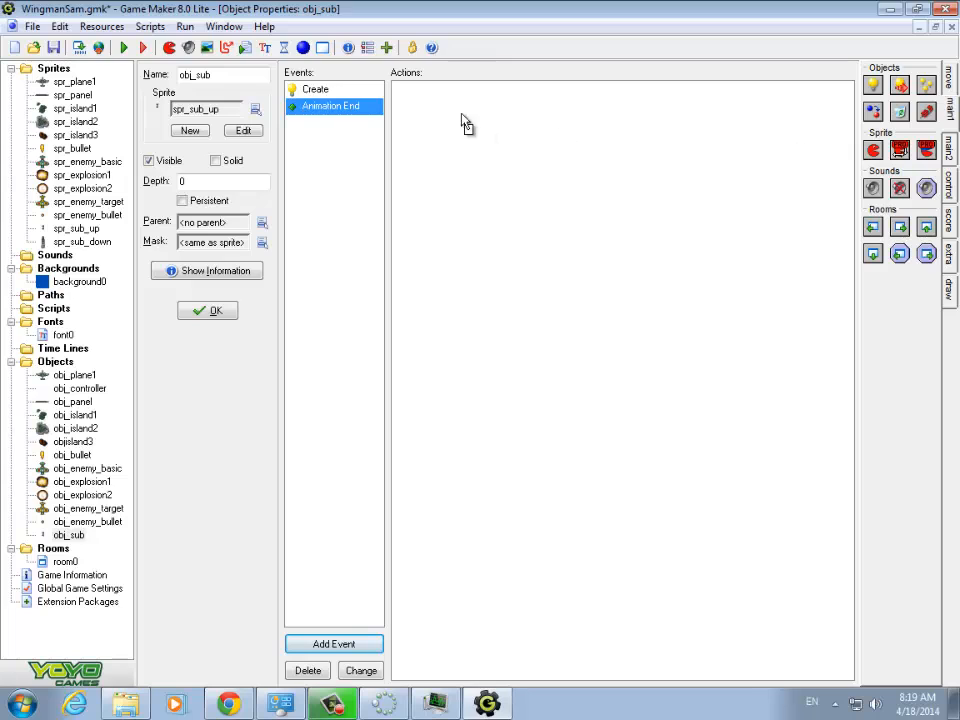
left_click_drag(465, 122, 445, 122)
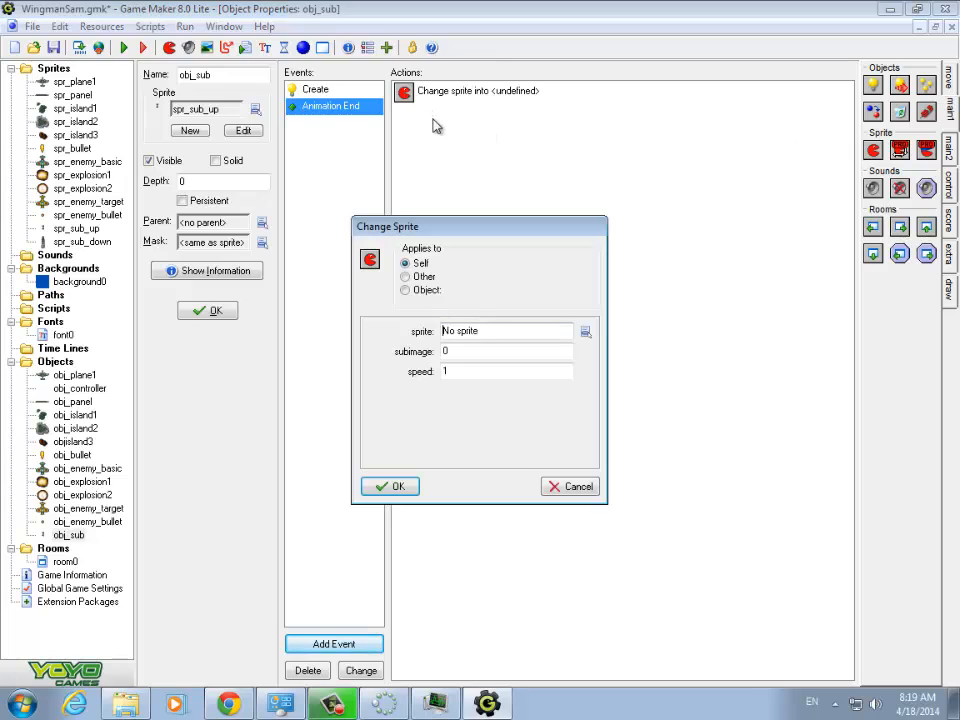
left_click(588, 331)
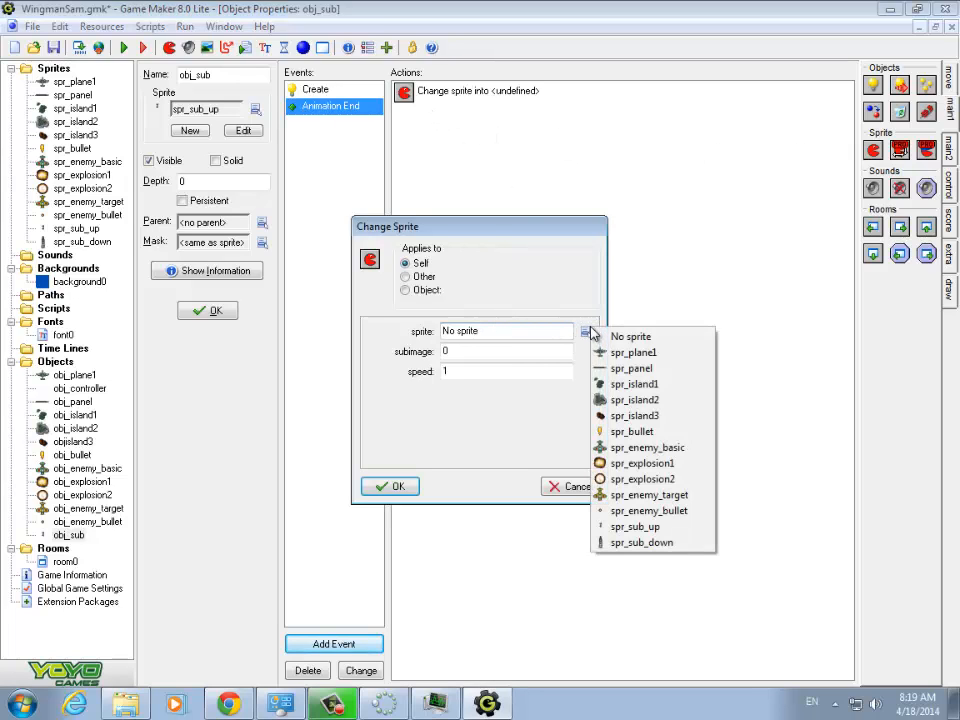
left_click(652, 543)
double_click(450, 372)
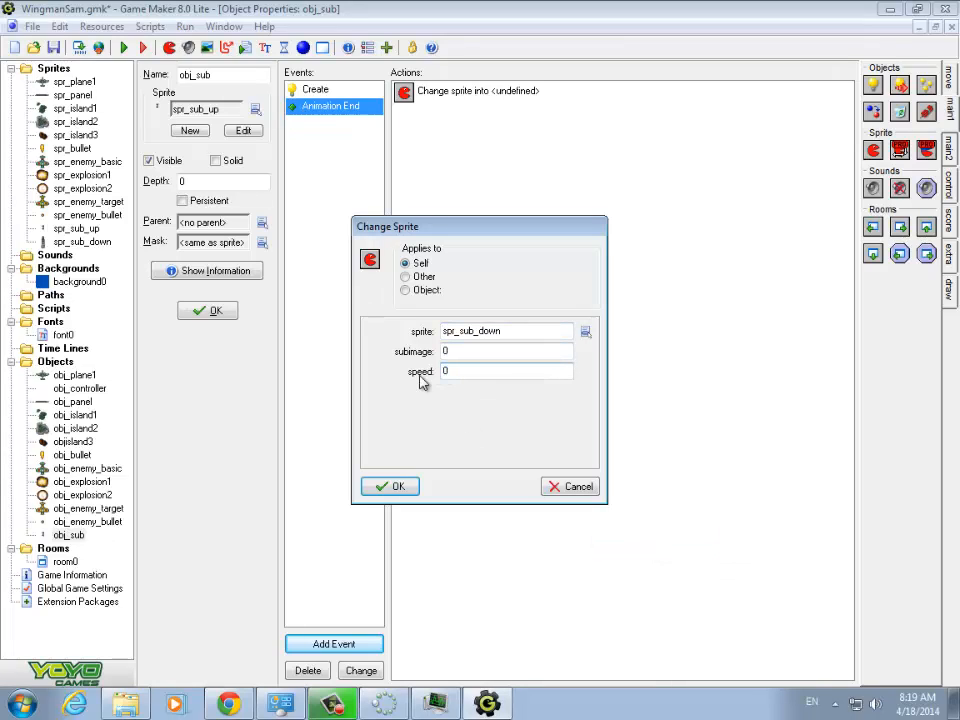
left_click(394, 487)
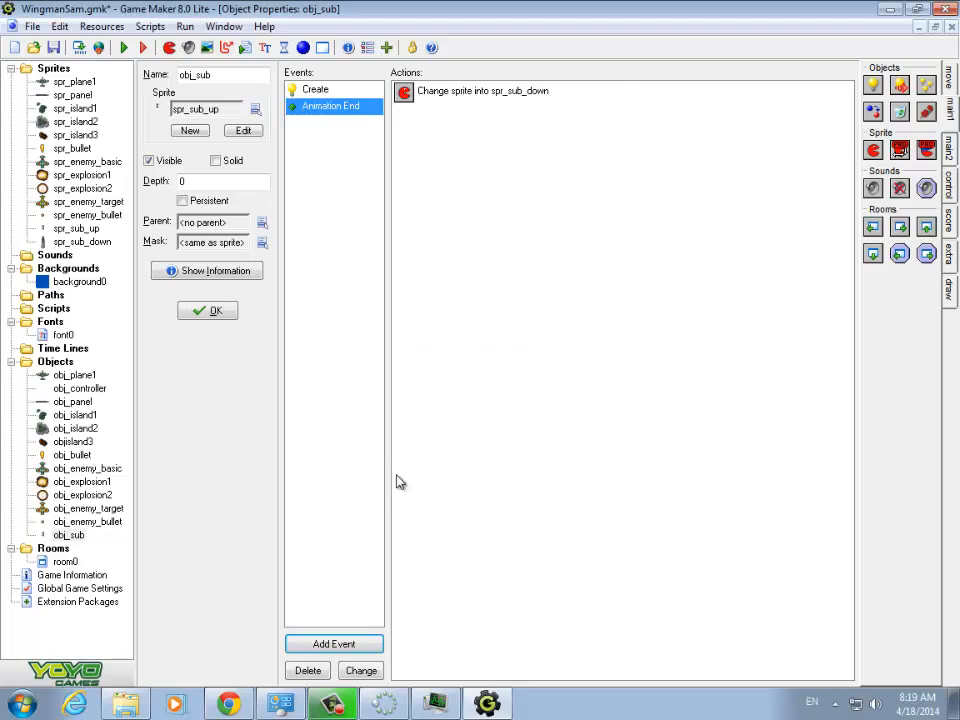
- Run the game, steer the plane left and right while checking how the submarines surface, and end the game
left_click(123, 47)
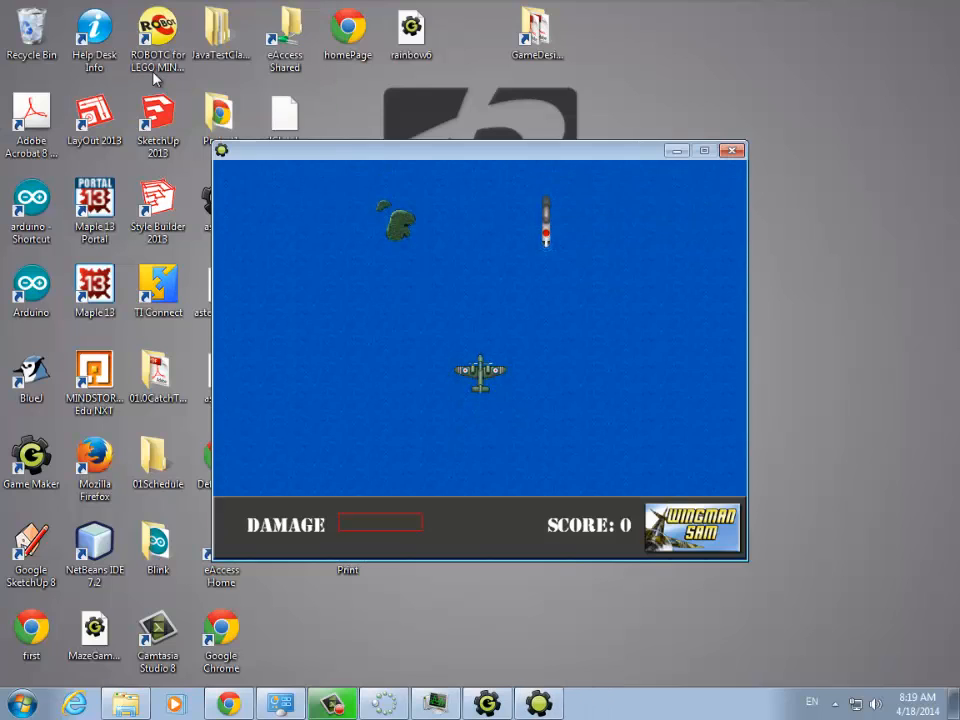
key("Left")
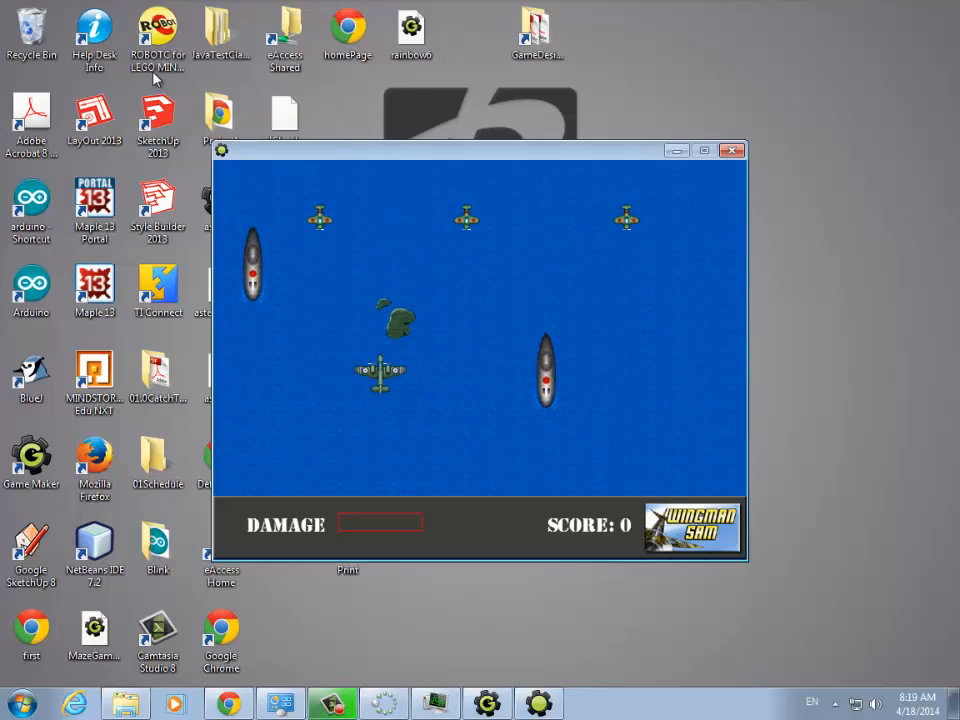
key("Right")
key("Left")
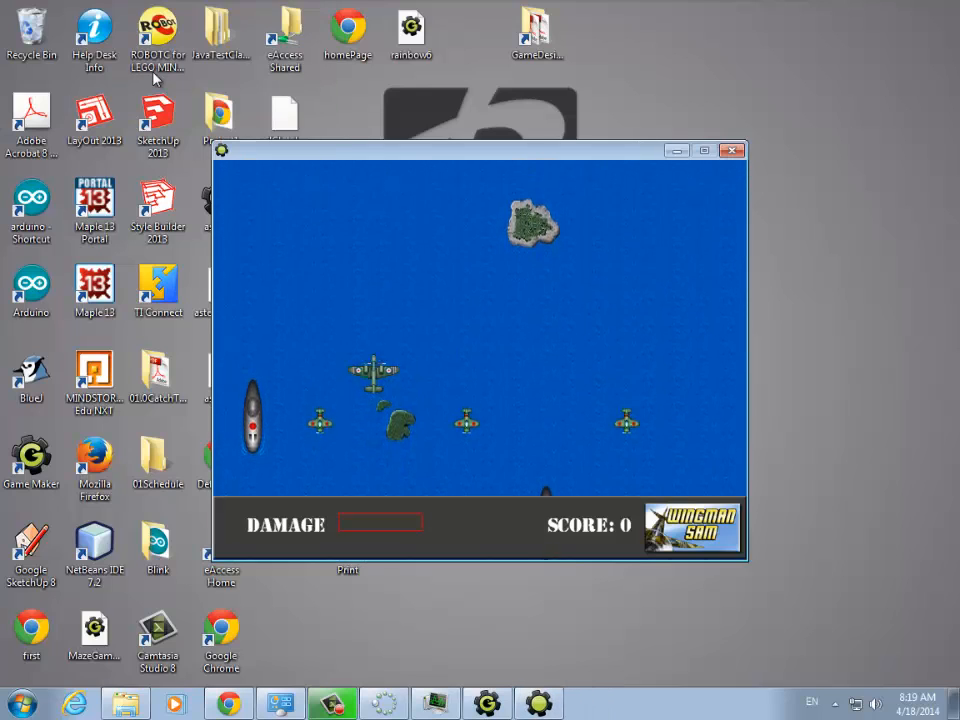
key("Right")
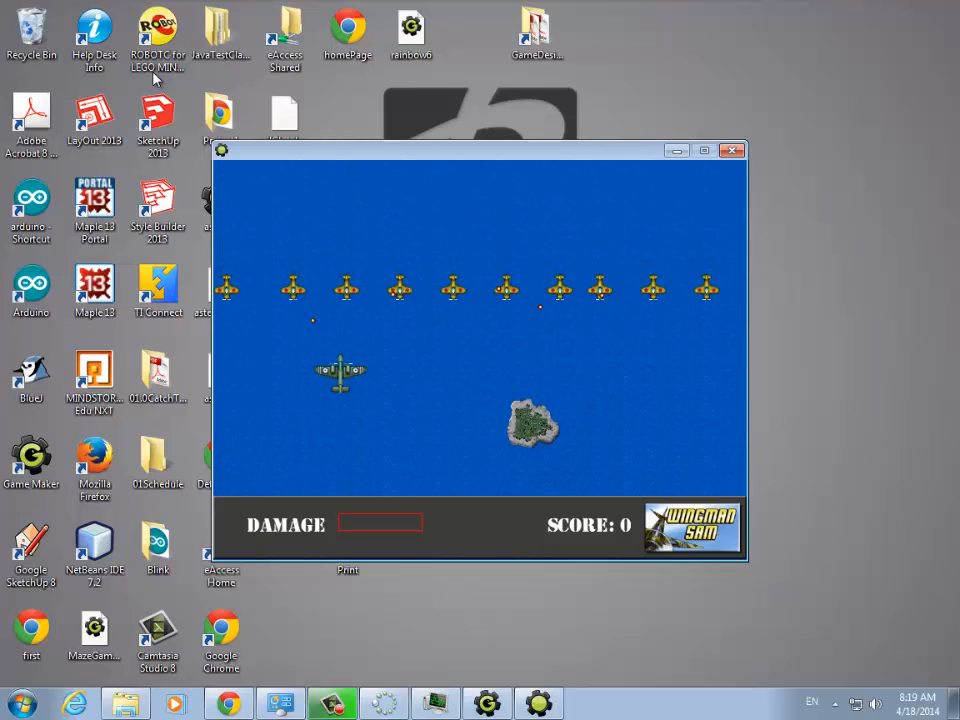
key("Escape")
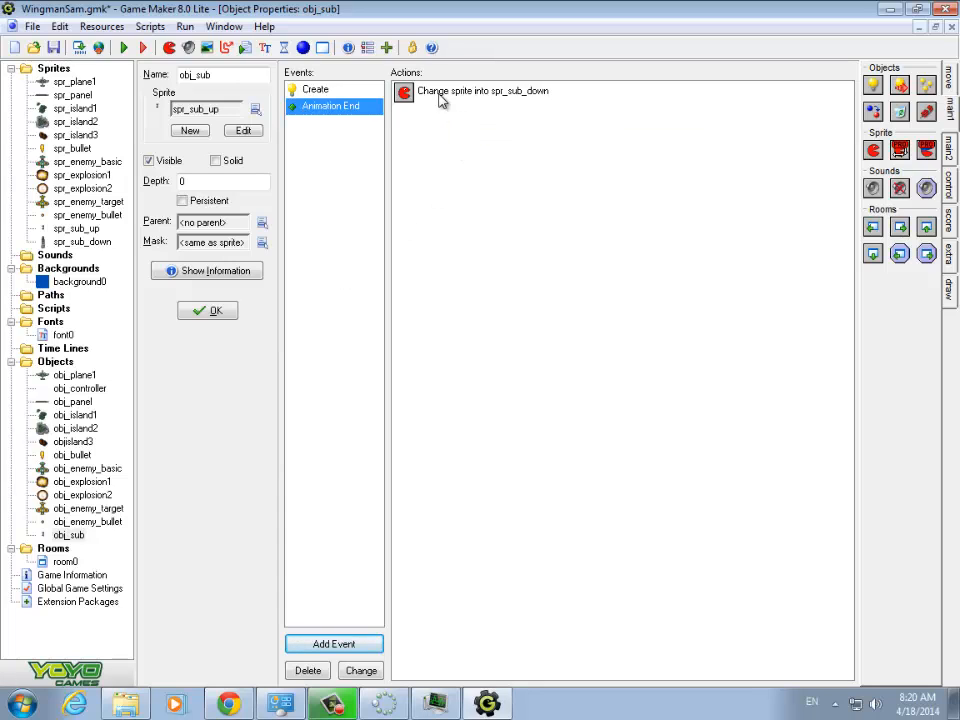
- Add a Set Alarm action to the Animation End event that sets Alarm 0 to 150 steps
left_click(950, 84)
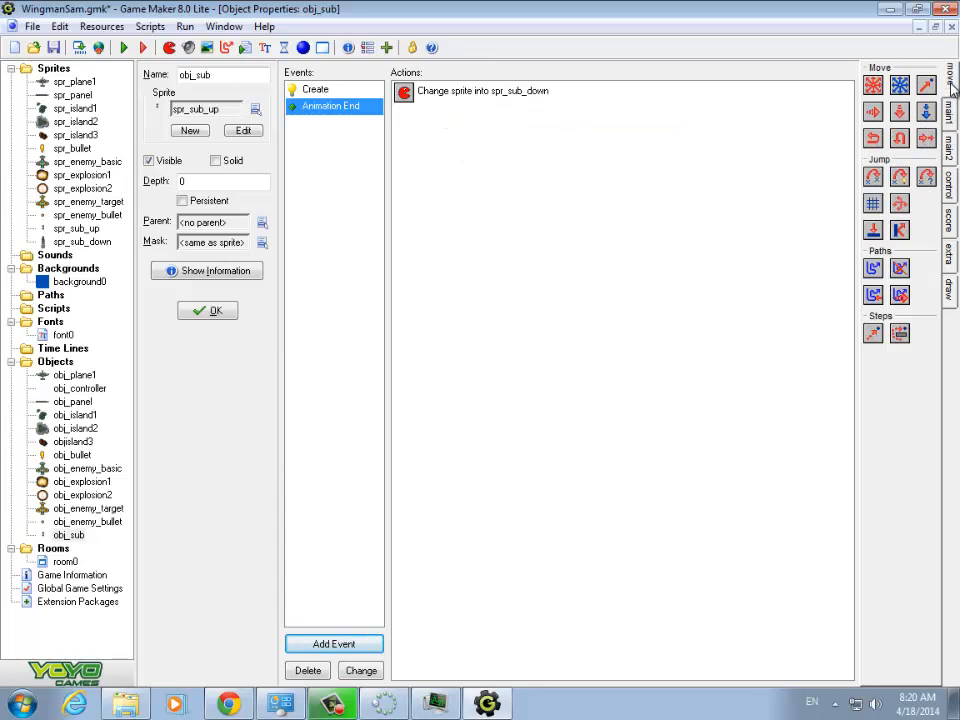
left_click(948, 145)
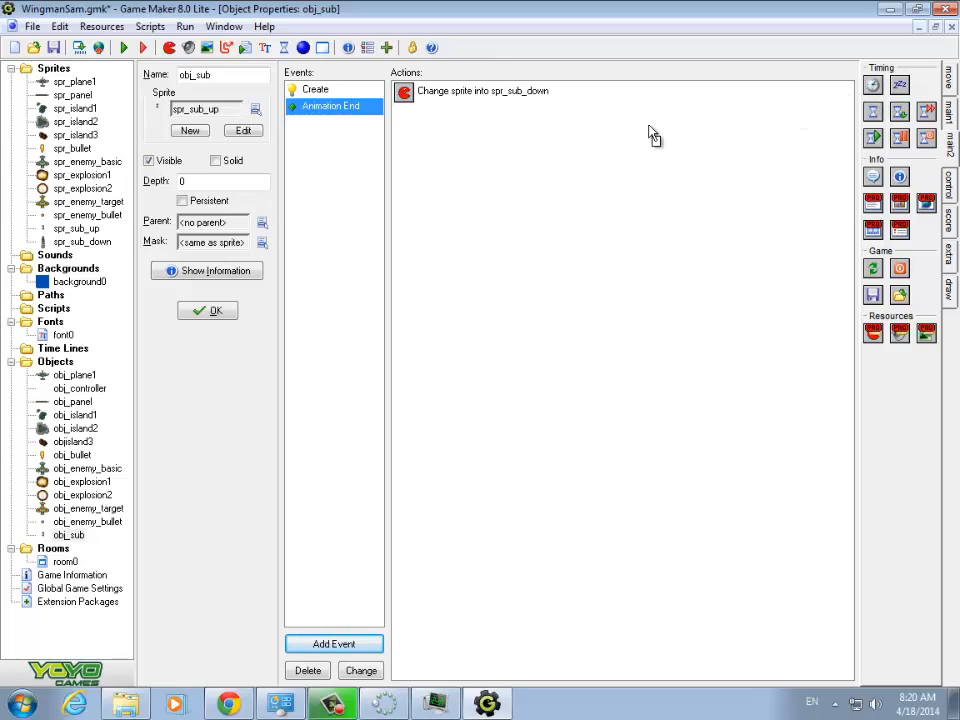
left_click_drag(418, 135, 420, 136)
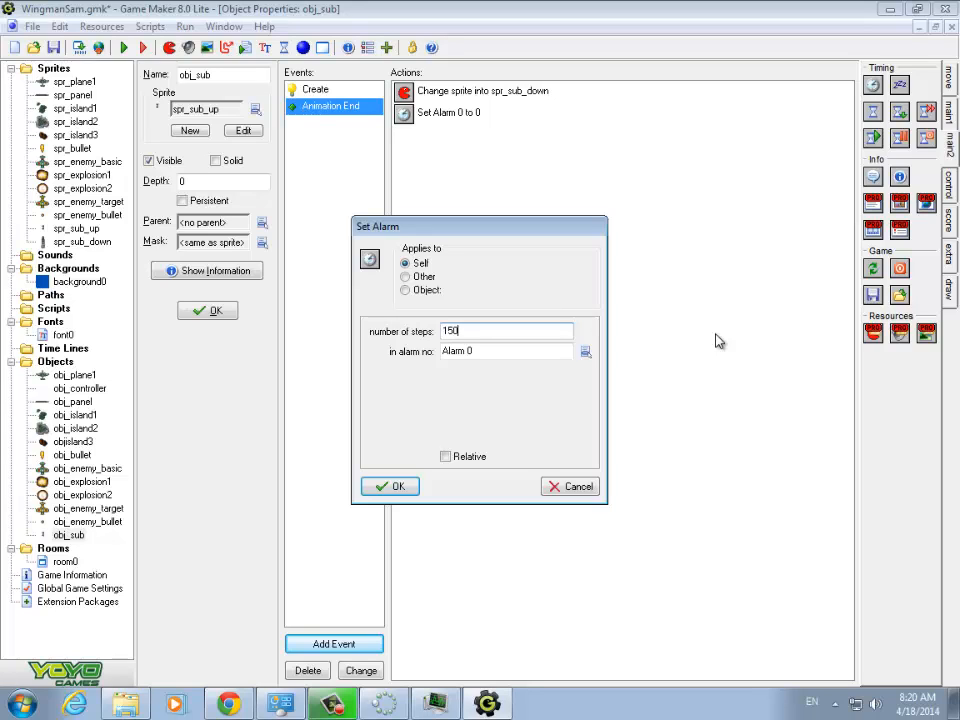
left_click(394, 487)
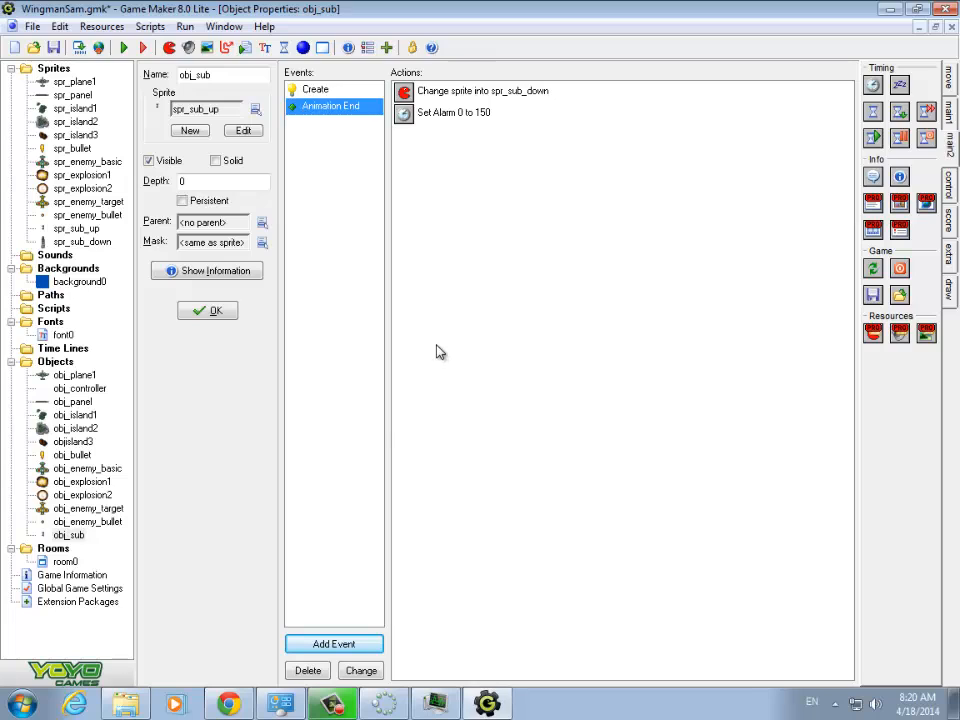
- Add an Alarm 0 event to obj_sub and leave it selected for its actions
left_click(366, 647)
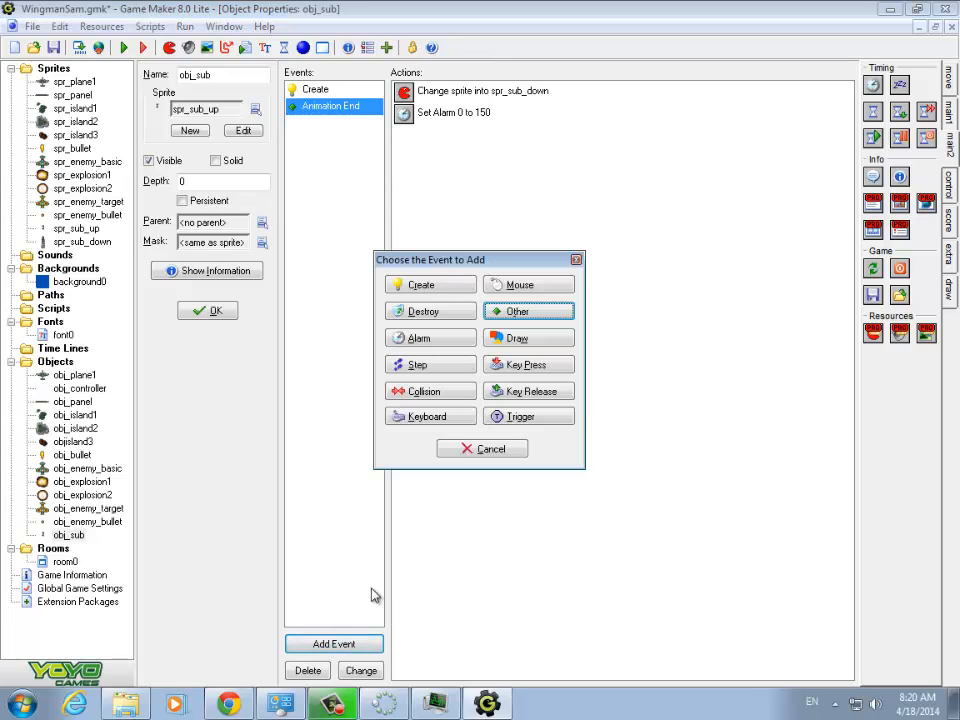
left_click(419, 339)
left_click(452, 347)
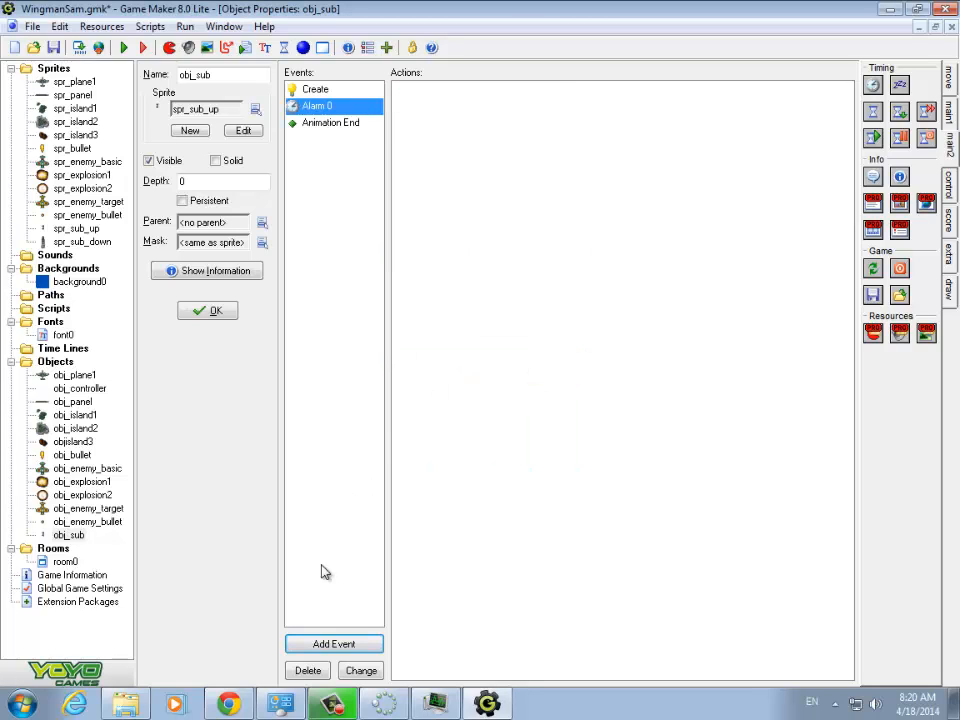
left_click(335, 644)
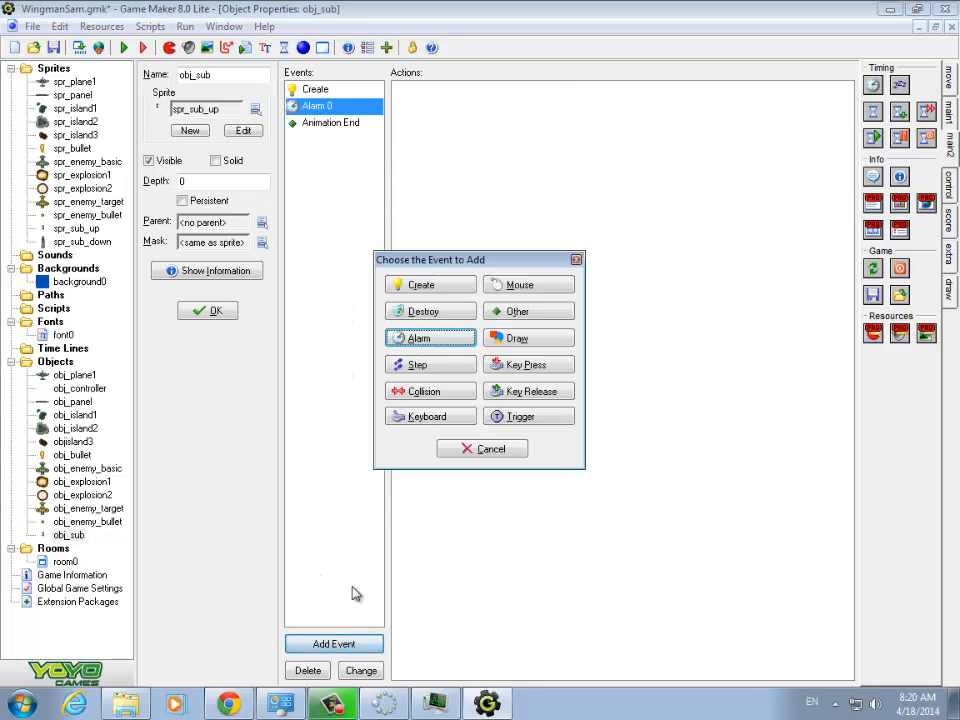
left_click(428, 340)
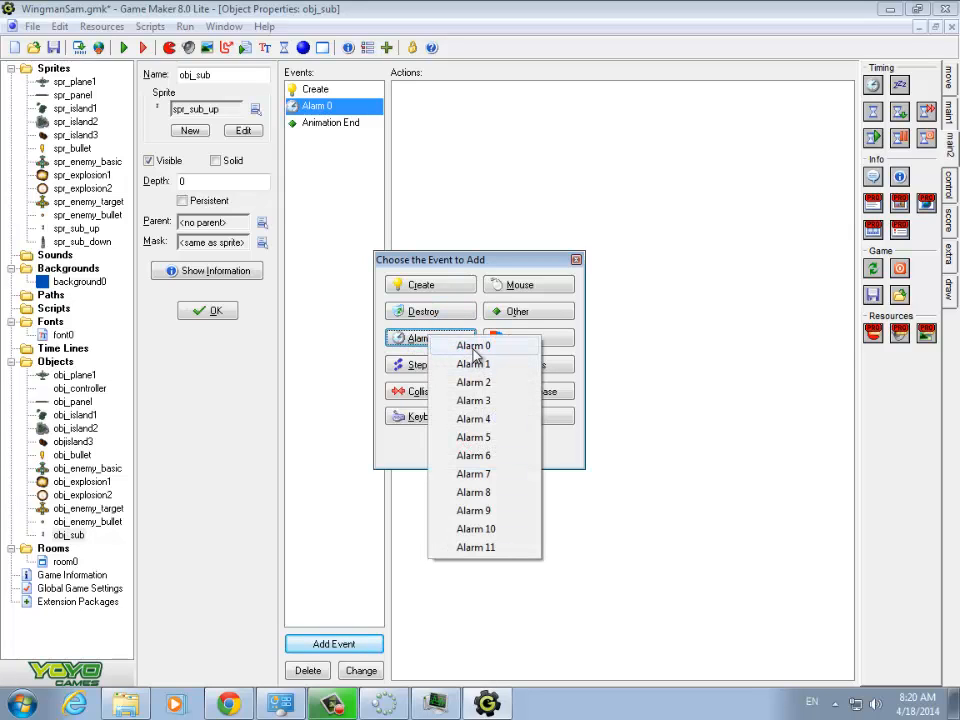
left_click(465, 346)
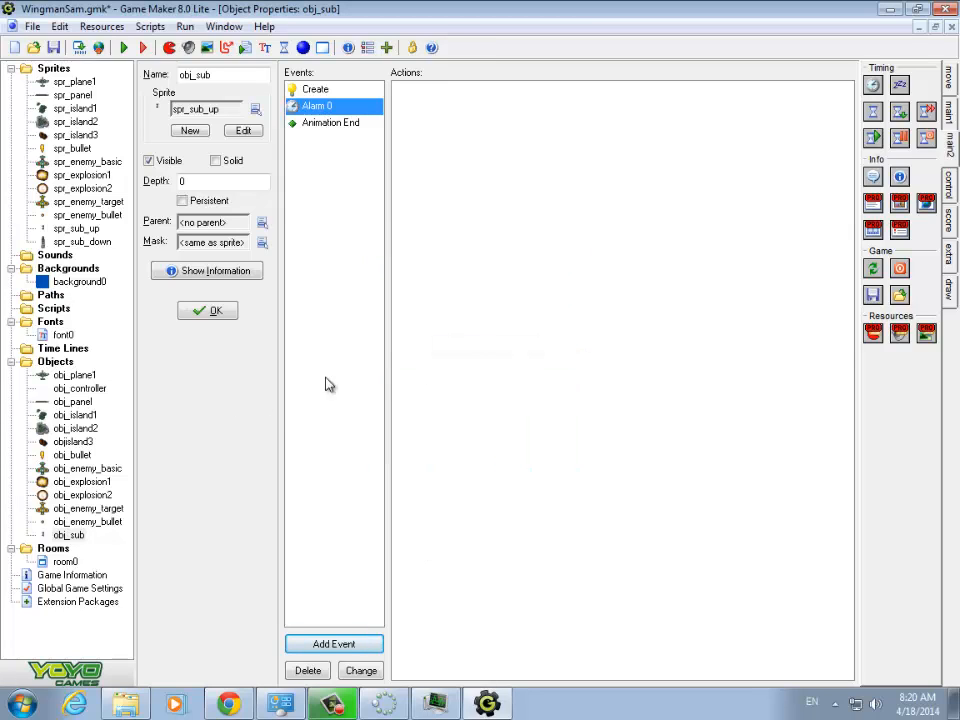
- Add a Change Sprite action to the Alarm 0 event using spr_sub_down, subimage 0 and speed 0.2
left_click(949, 142)
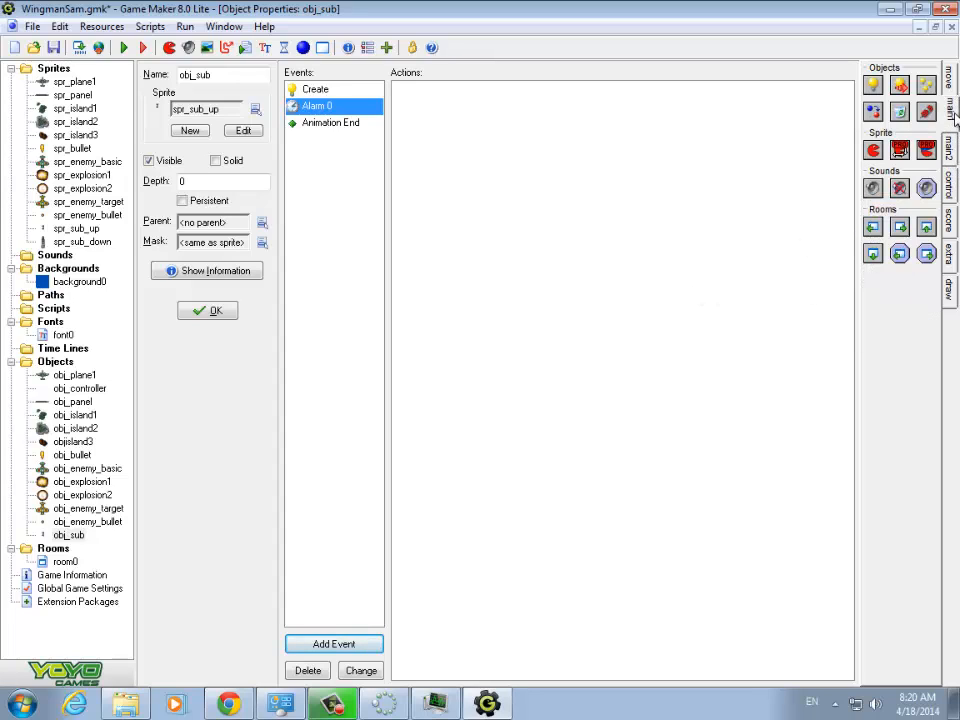
left_click_drag(872, 152, 420, 122)
left_click(585, 331)
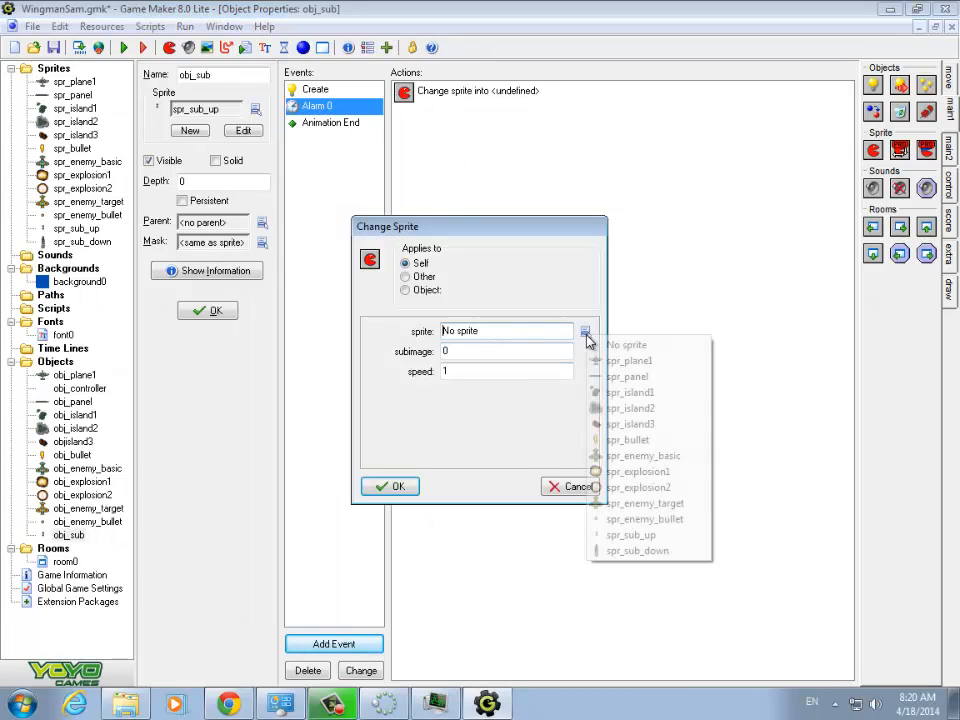
left_click(630, 550)
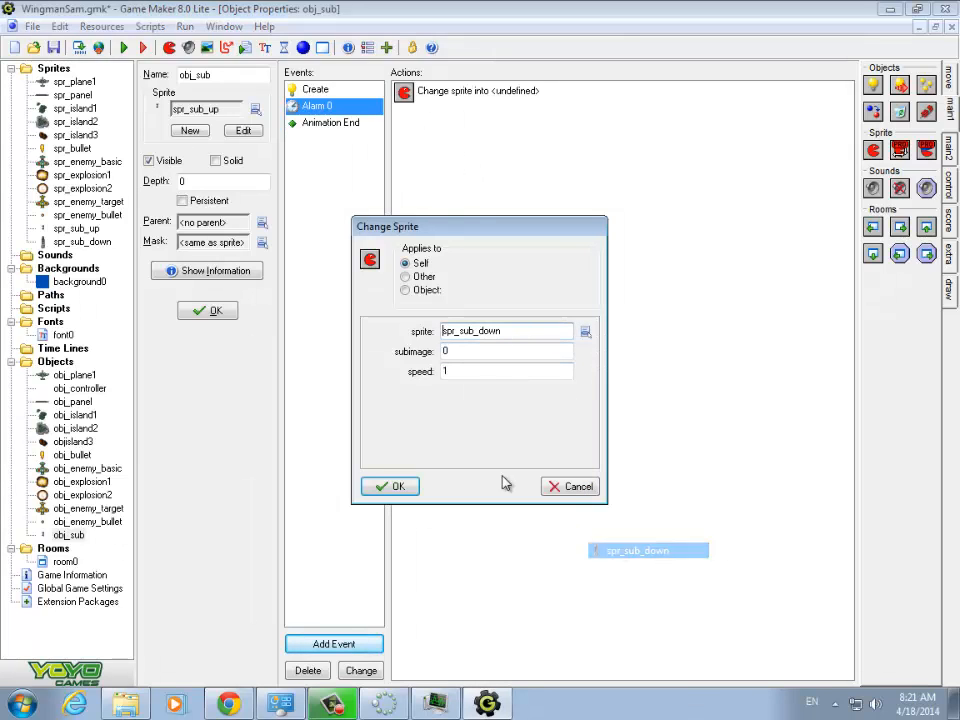
left_click(455, 373)
left_click_drag(455, 373, 424, 378)
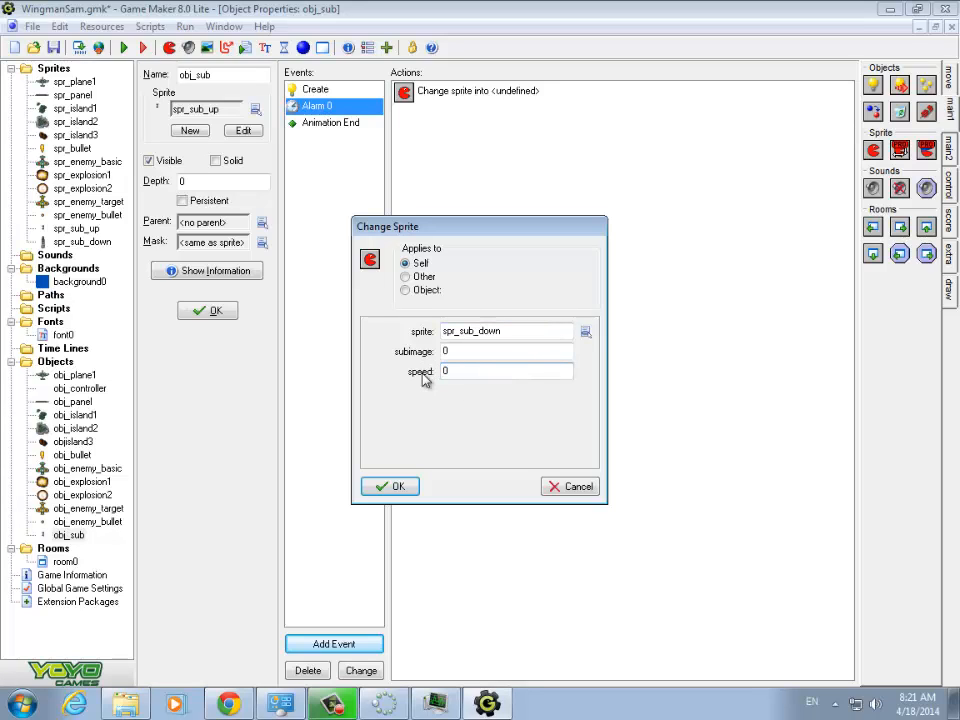
type("0.2")
left_click(388, 486)
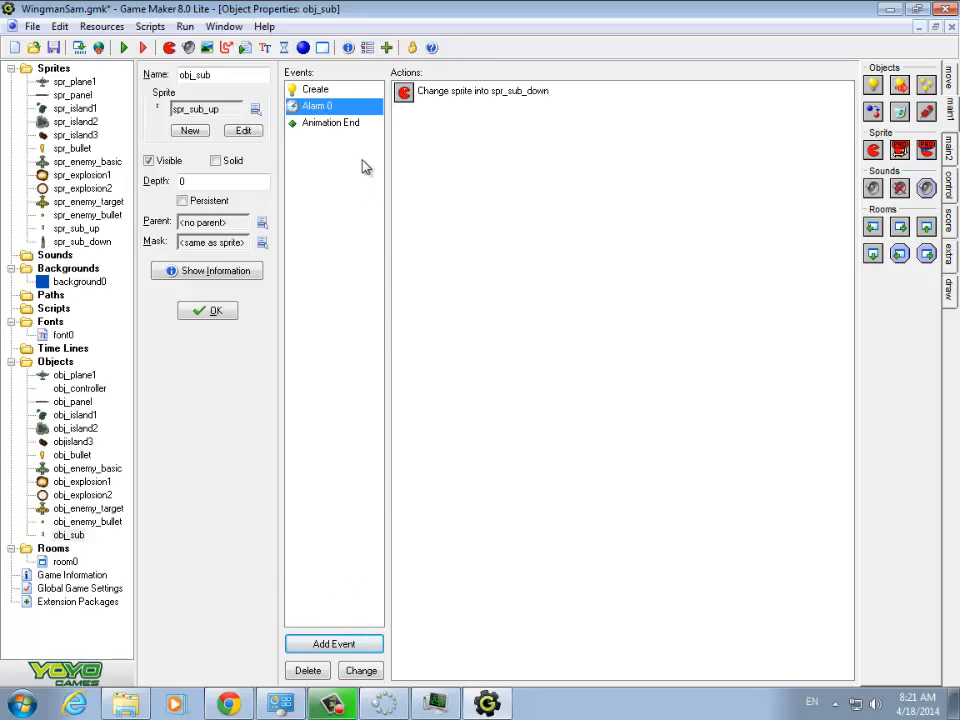
- Review the Animation End and Alarm 0 actions, run the game steering the plane left to watch the submarines, and end it
left_click(335, 124)
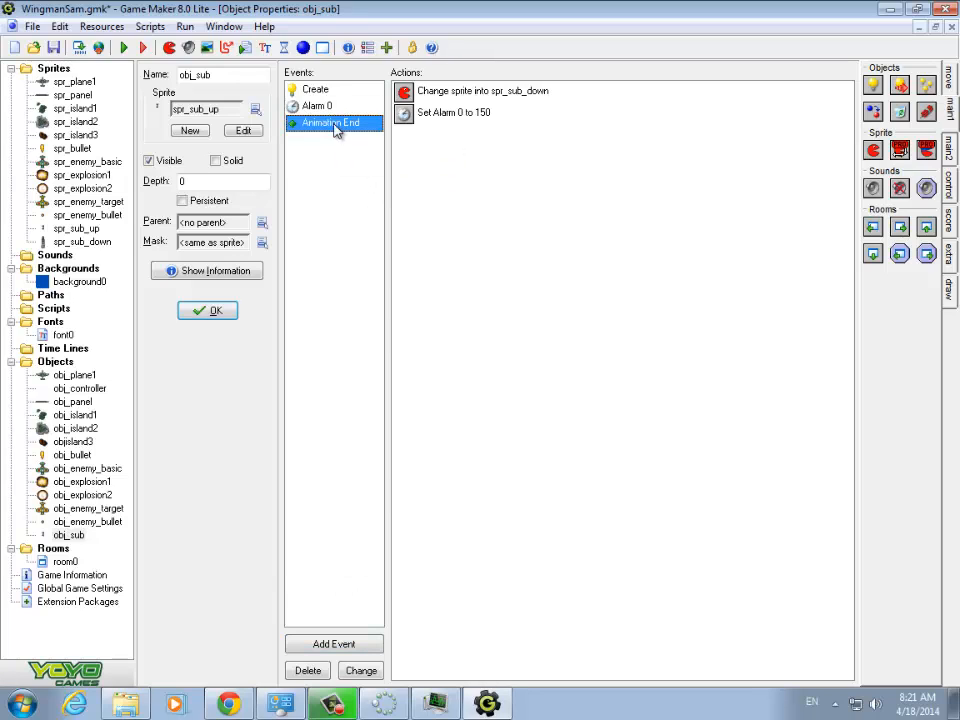
key("Up")
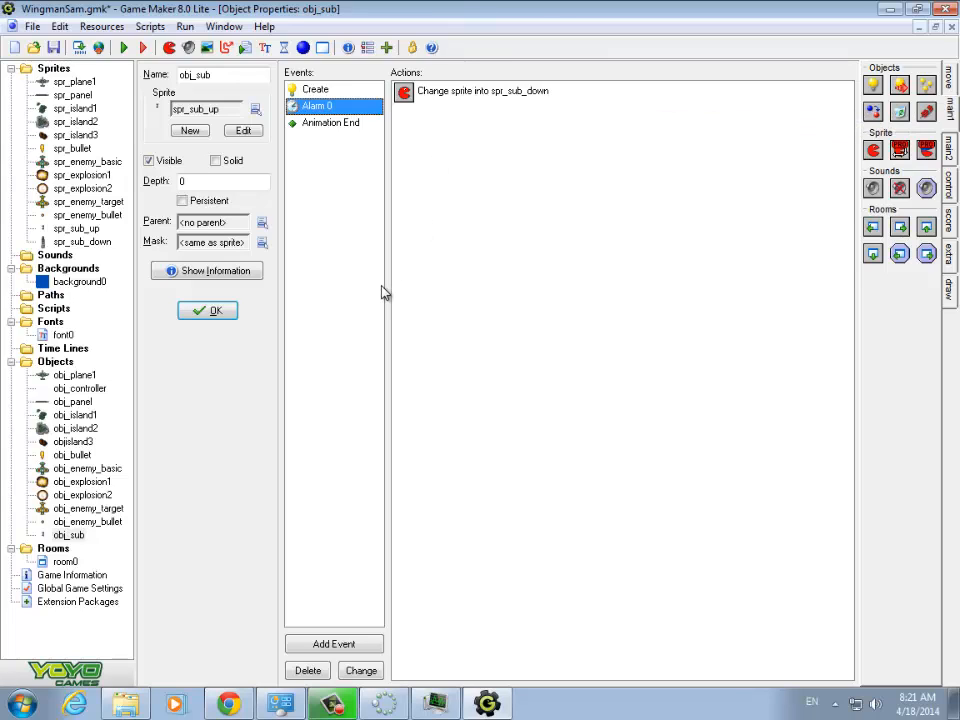
left_click(124, 48)
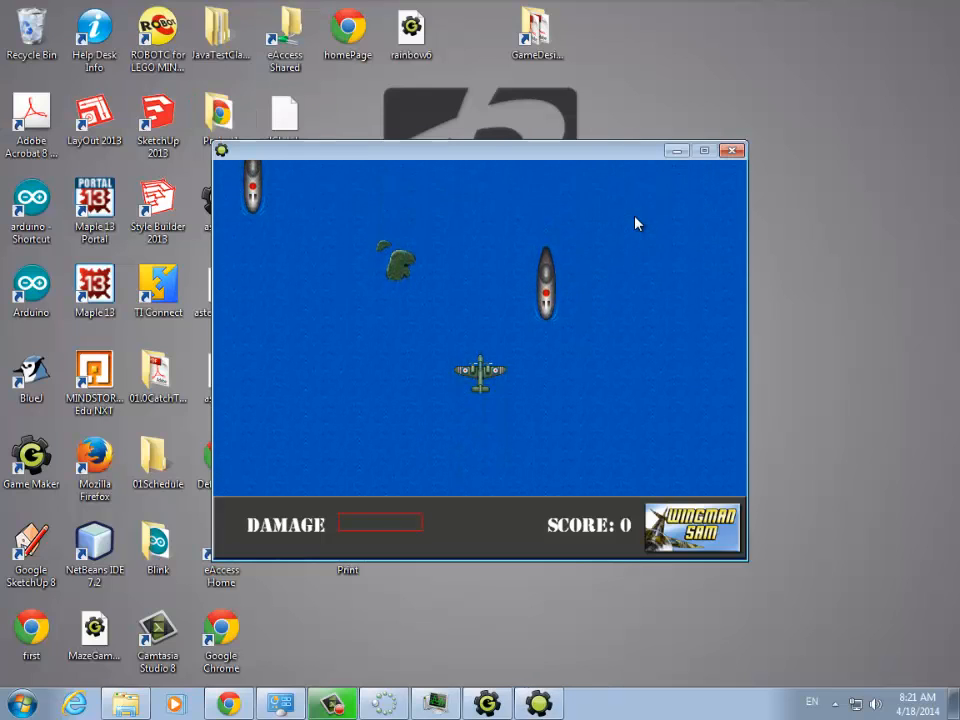
key("Left")
key("Left")
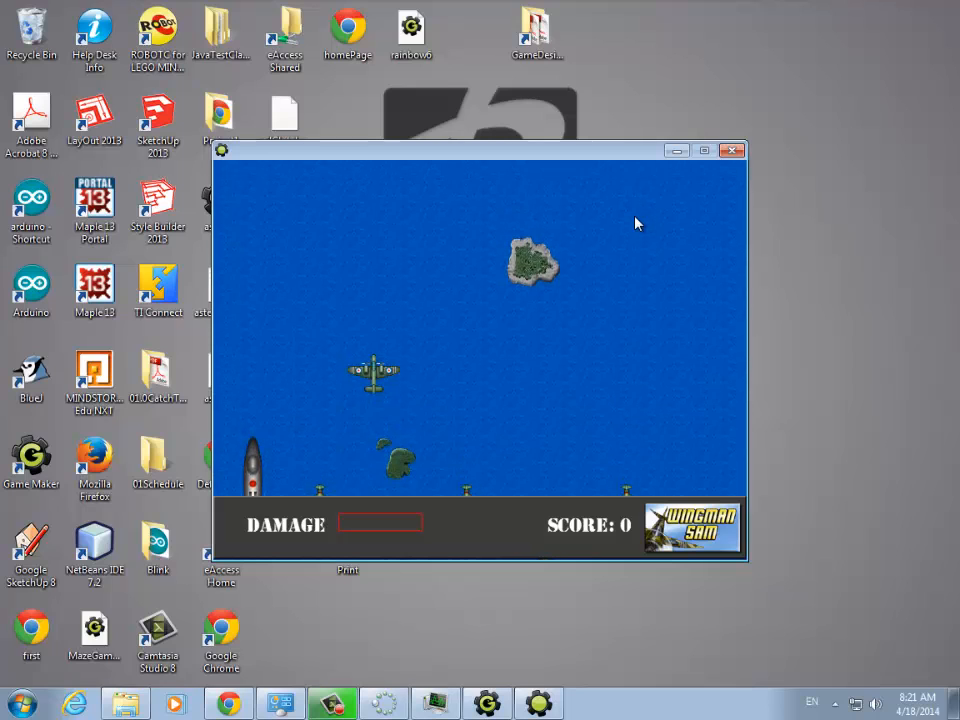
key("Escape")
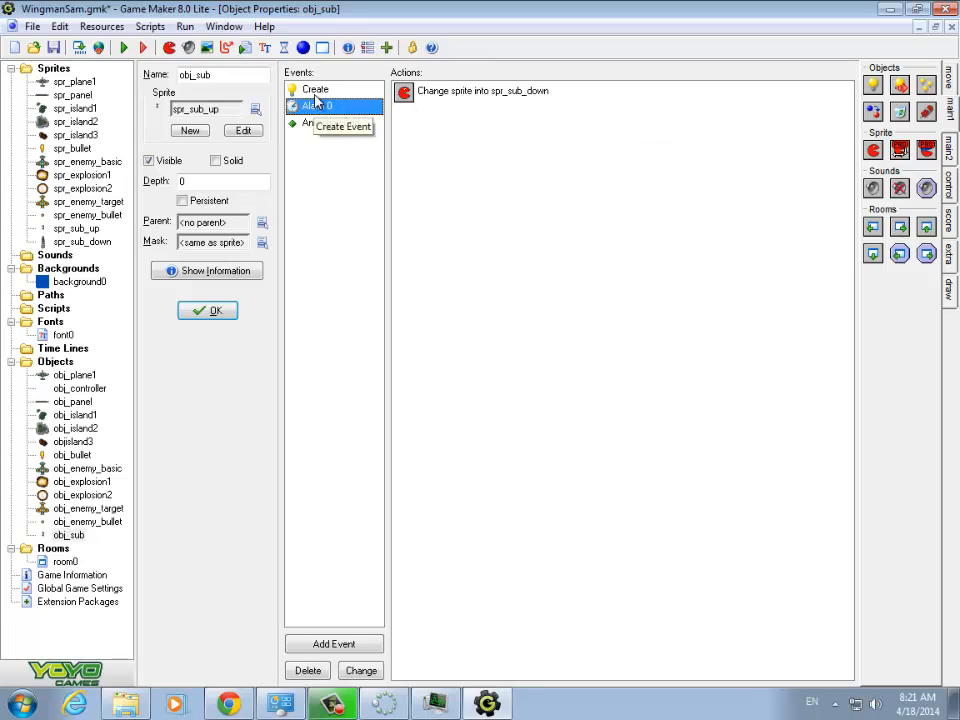
- Set the Set Alarm action in obj_sub's Animation End event to 90 steps for Alarm 0
left_click(320, 124)
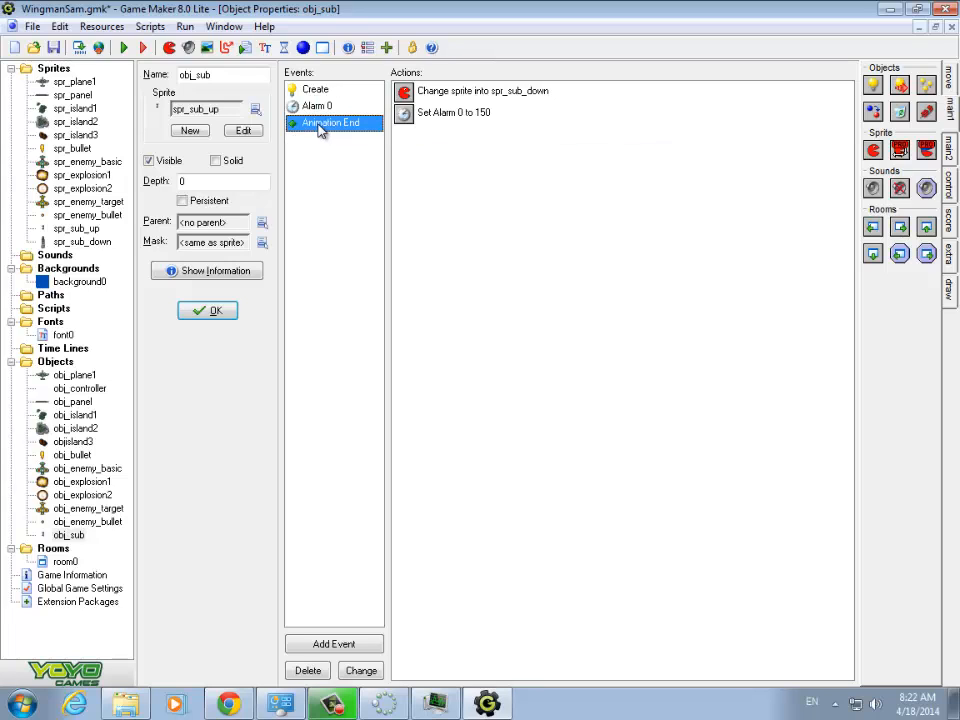
double_click(440, 115)
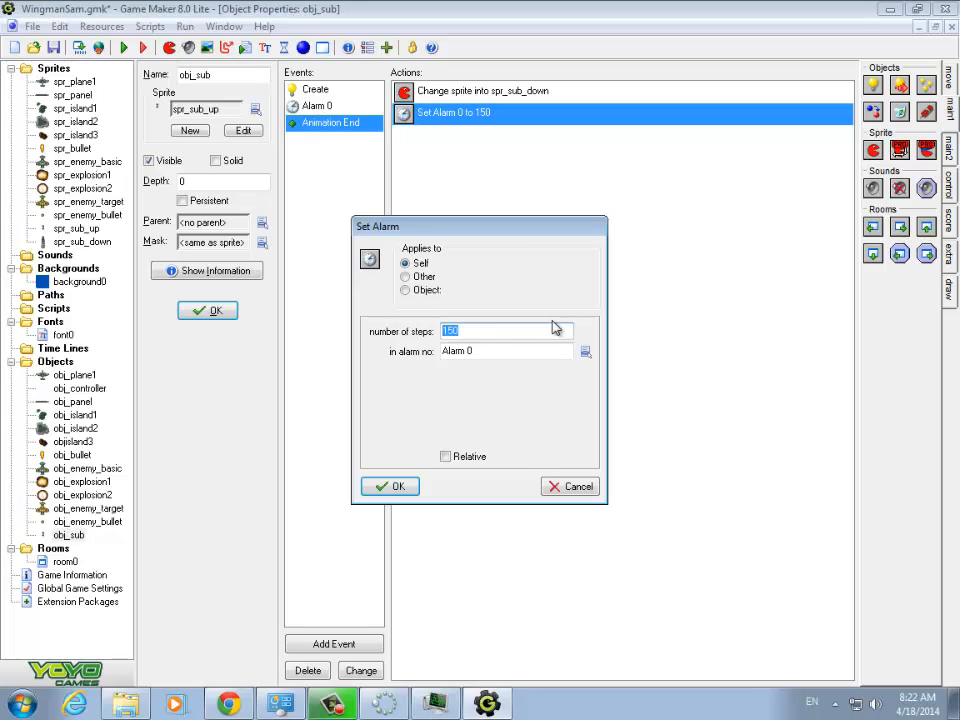
type("90")
left_click(400, 488)
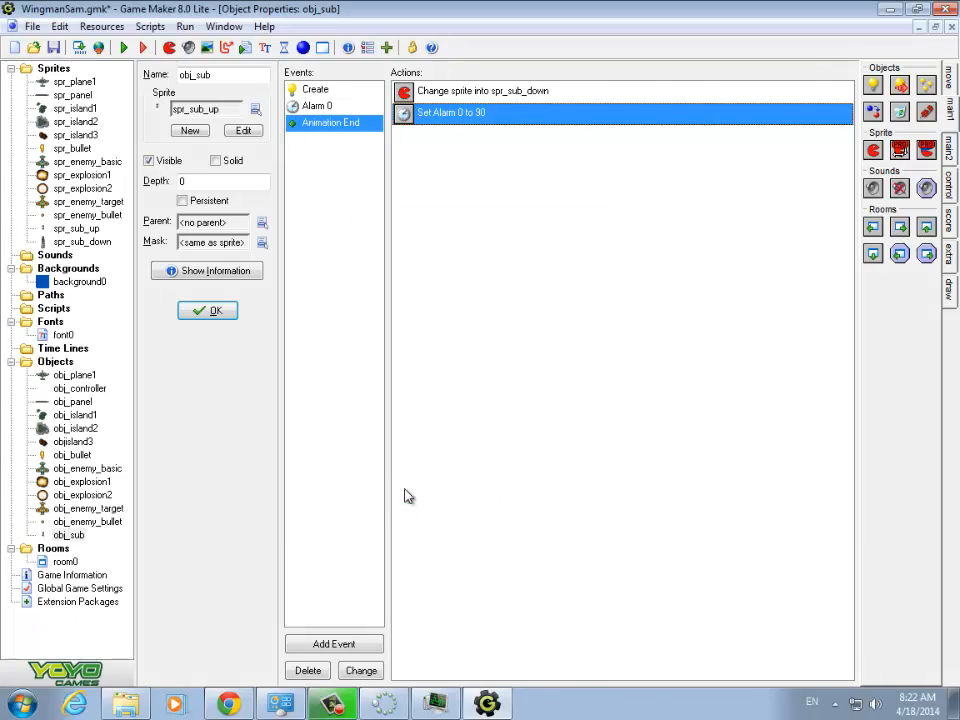
- Run the game to check the submarines' dive timing, dismiss the high-score table and close the game window
key("F5")
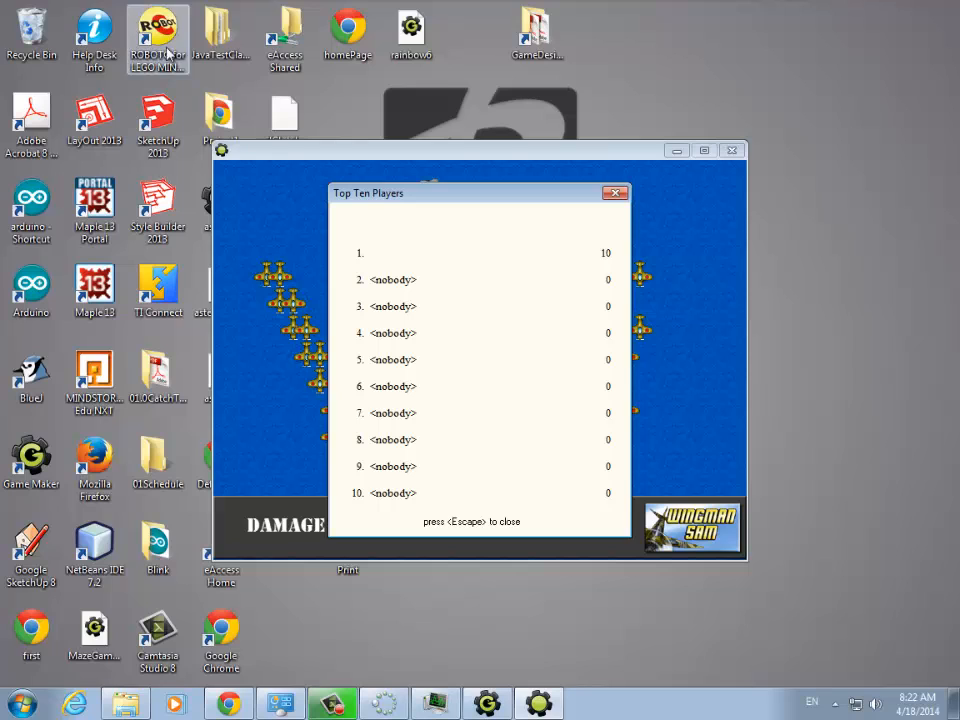
left_click(615, 193)
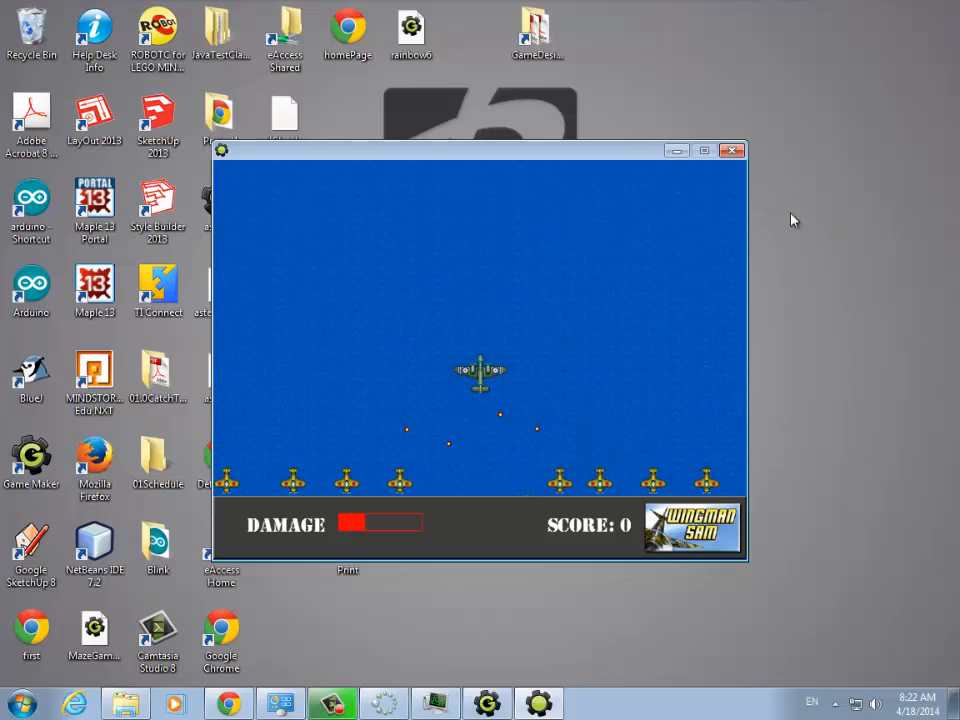
left_click(733, 151)
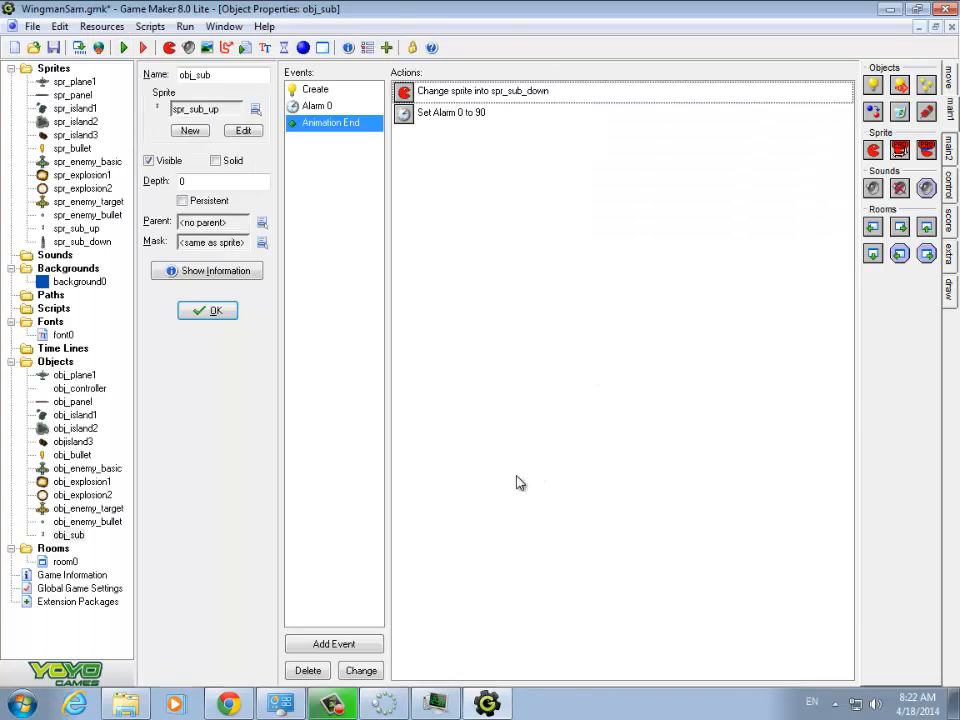
- Copy the Test Chance and Create Instance actions from obj_enemy_target's Step event
left_click(91, 512)
double_click(91, 512)
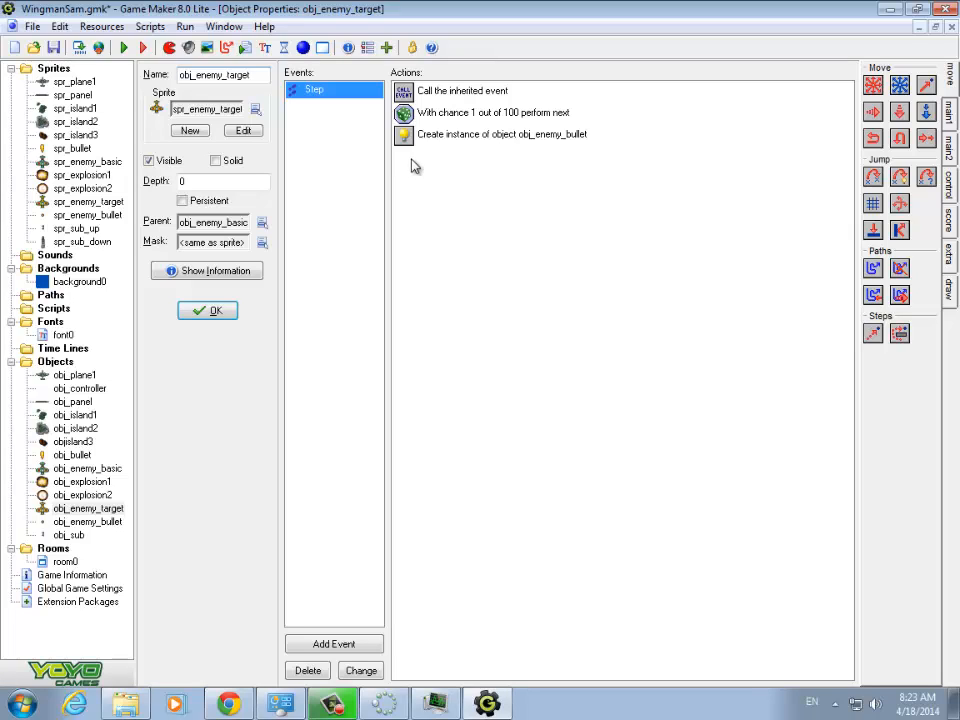
left_click(434, 113)
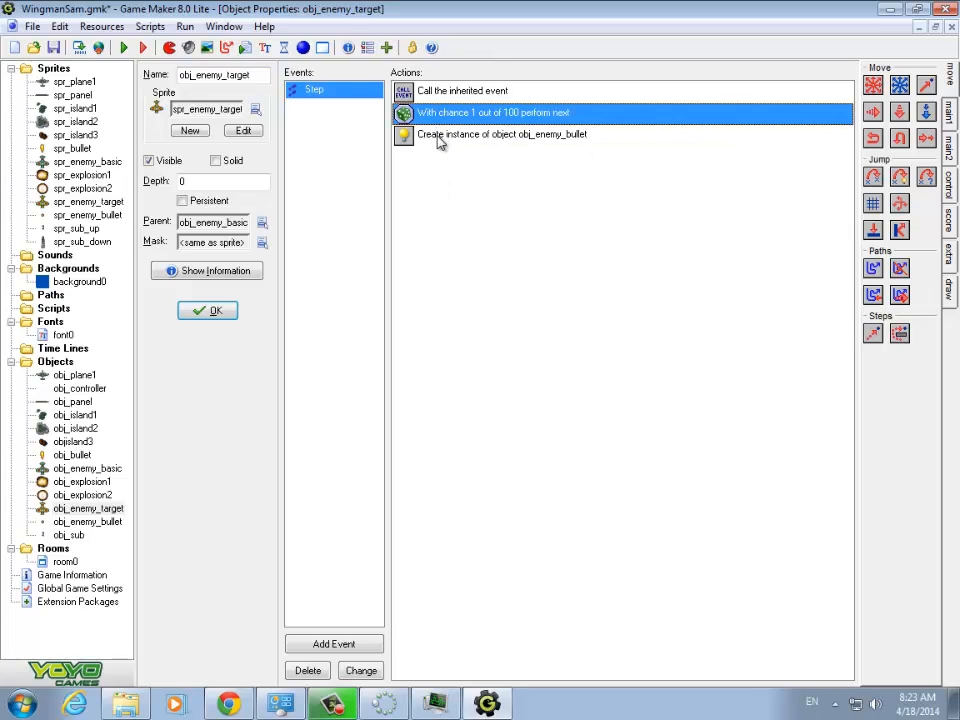
left_click(437, 138, "shift")
right_click(467, 138)
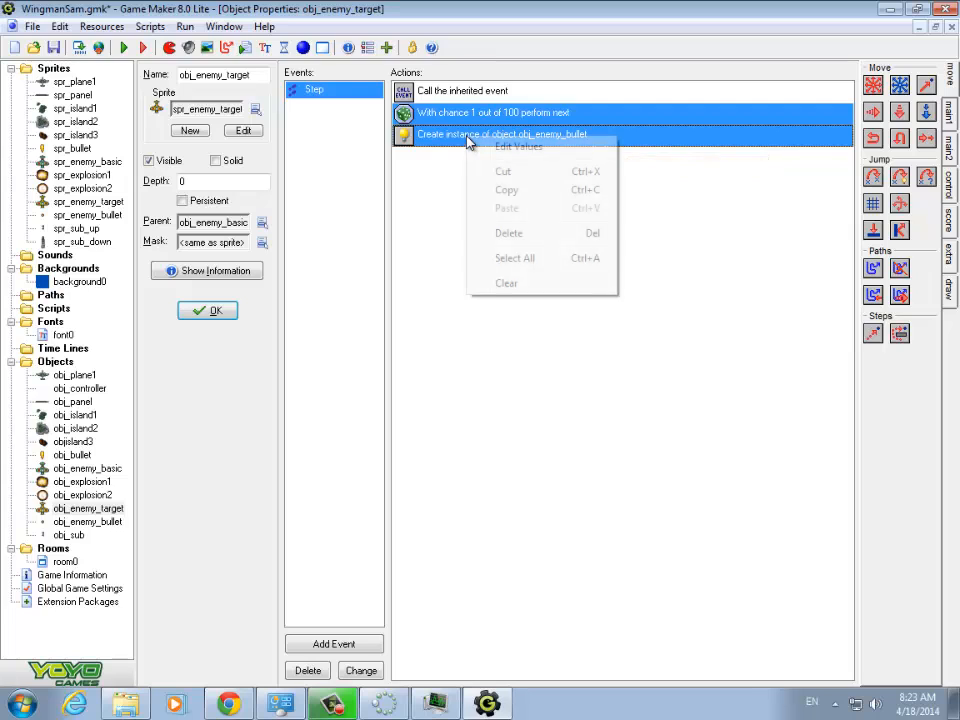
left_click(506, 190)
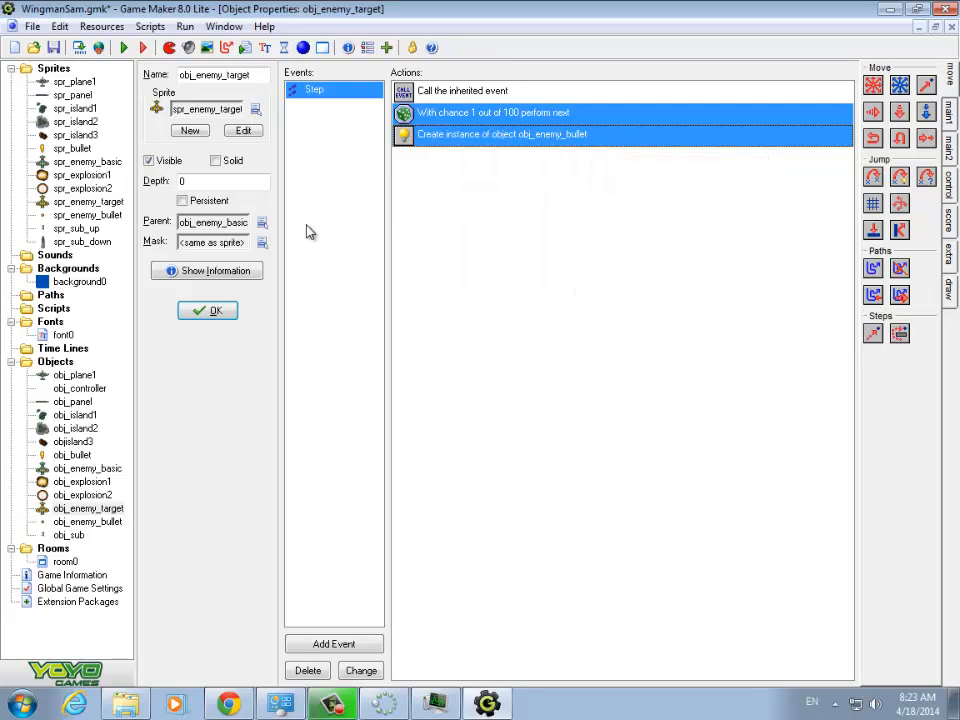
- Add a Step event to obj_sub and paste the copied chance and bullet-creation actions into it
double_click(70, 536)
left_click(340, 644)
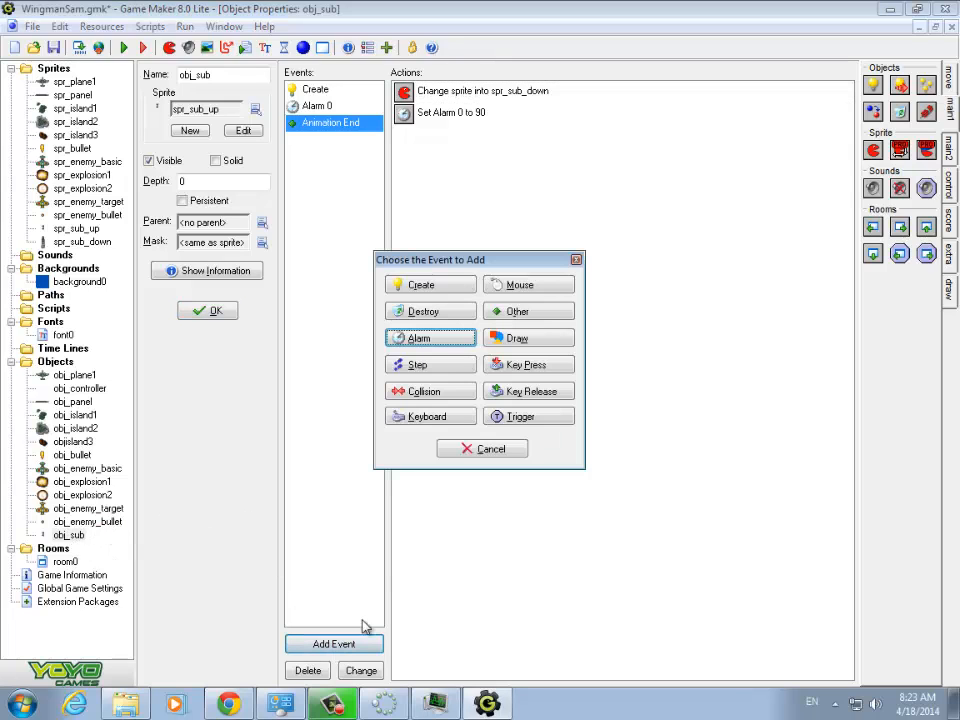
left_click(420, 366)
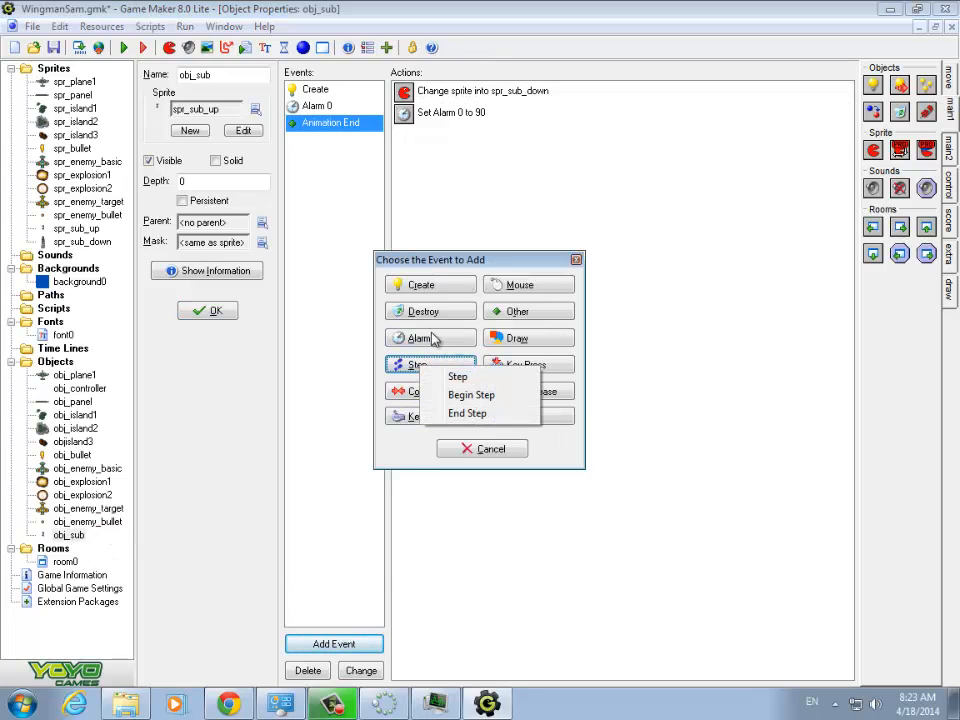
left_click(457, 377)
right_click(436, 128)
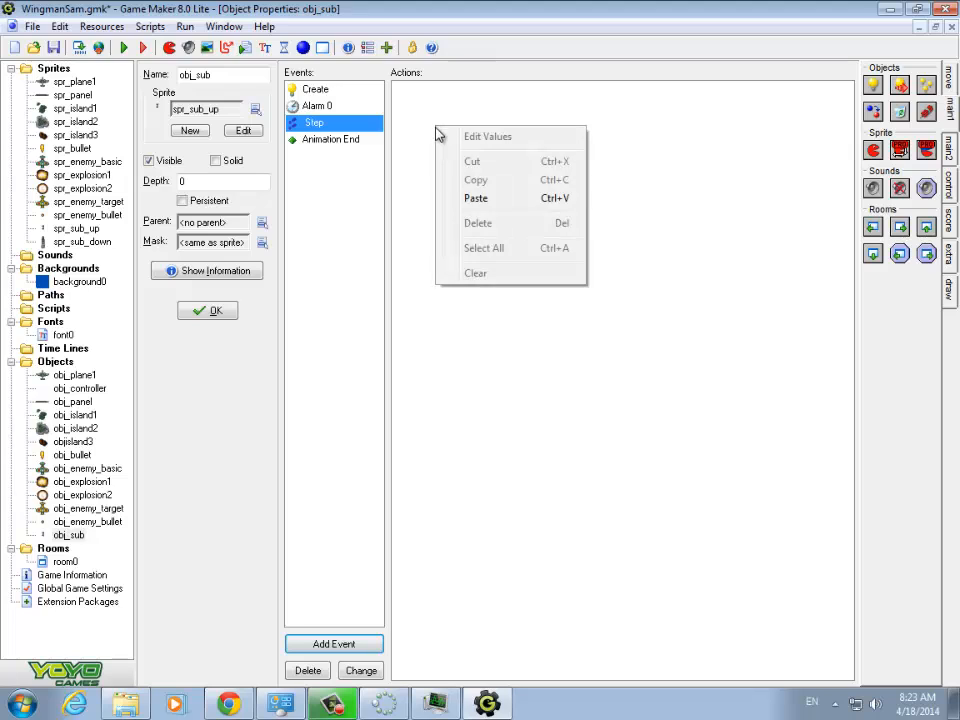
left_click(480, 208)
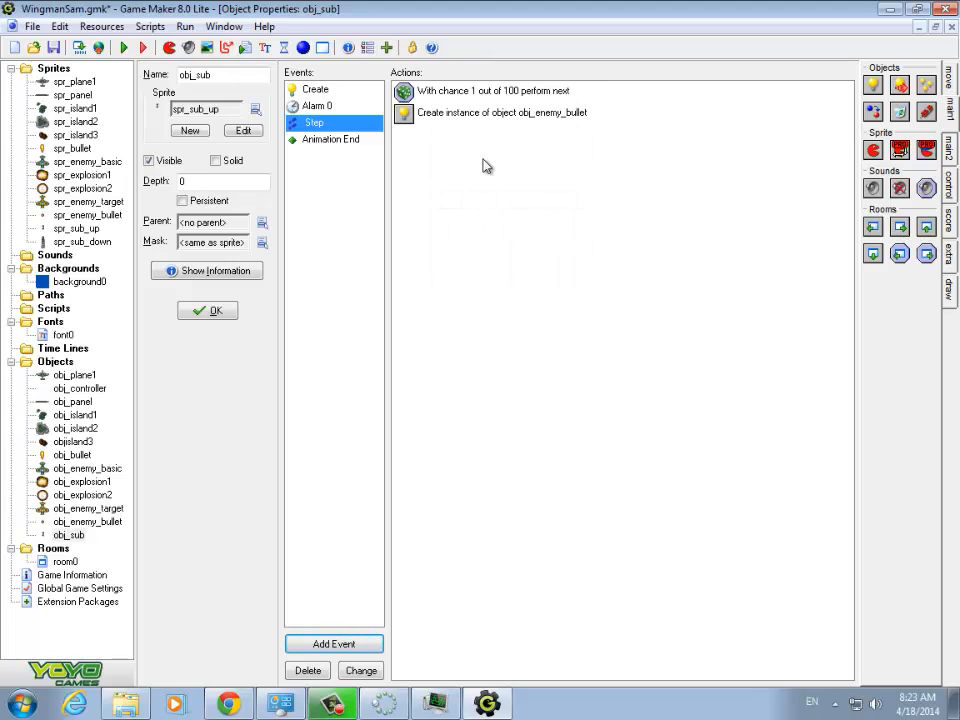
- Set the Test Chance action in obj_sub's Step event to 50 sides
double_click(506, 90)
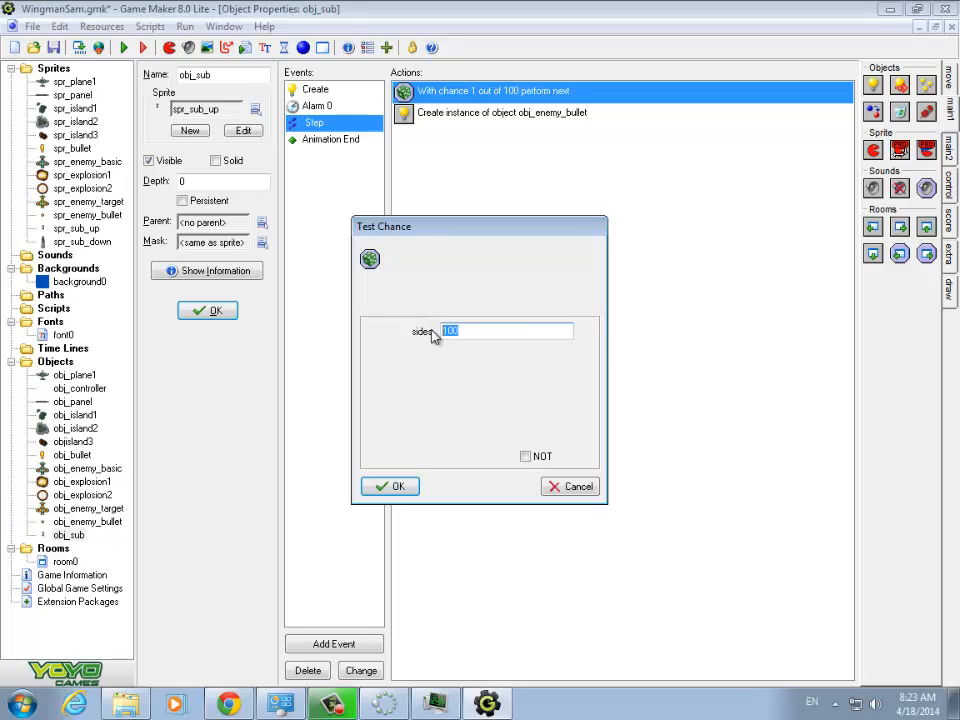
type("50")
left_click(405, 486)
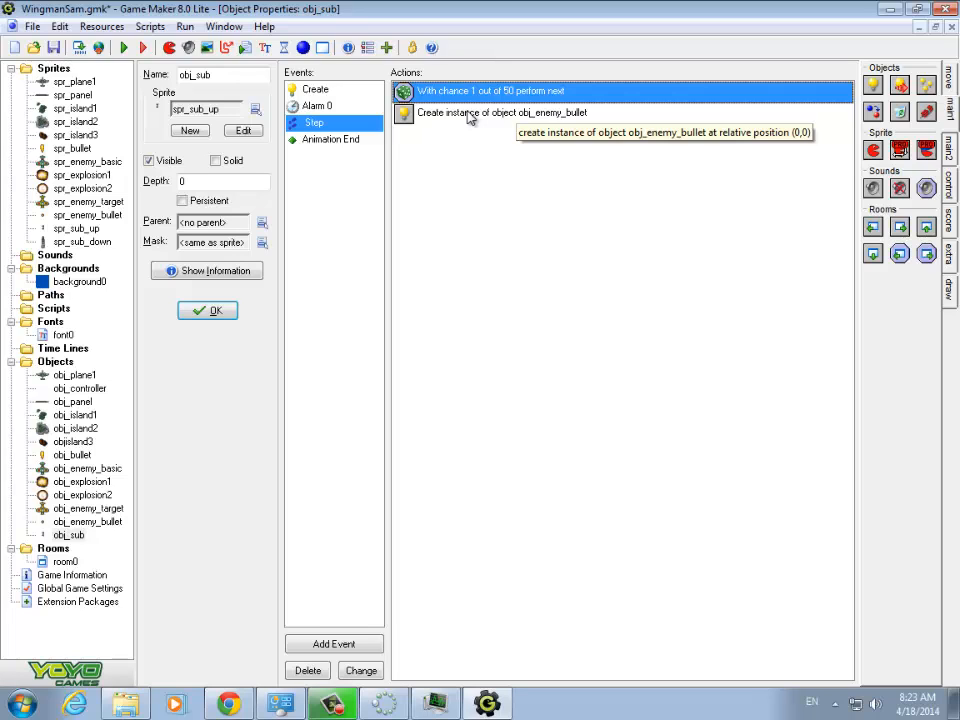
- Examine the Create Instance settings for obj_enemy_bullet in obj_sub and obj_enemy_target, and open obj_enemy_bullet to review its Create event actions
double_click(407, 119)
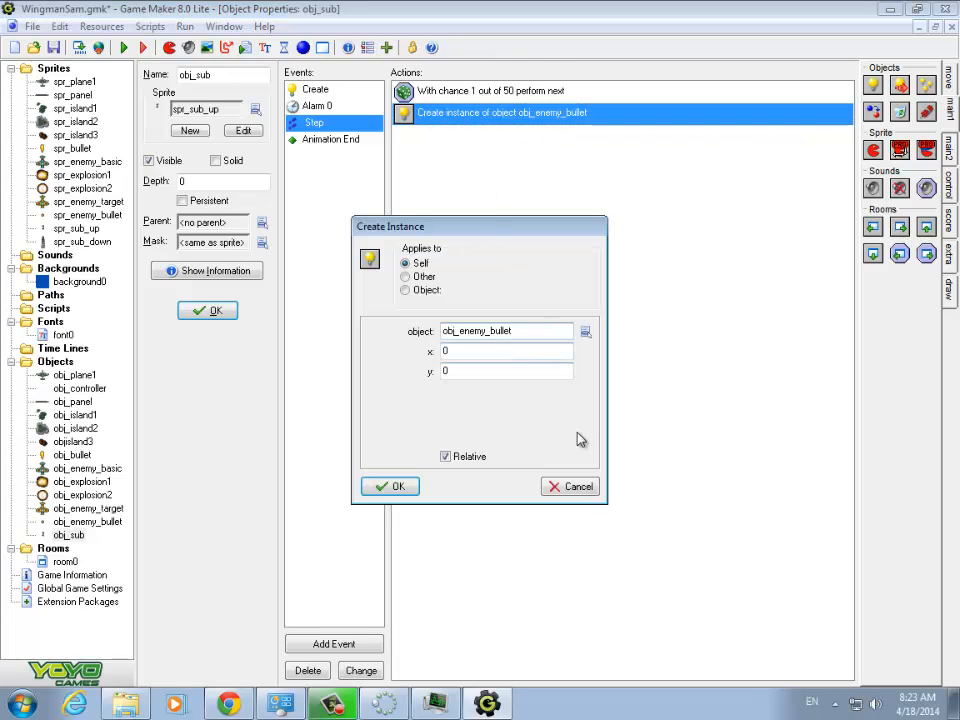
left_click(580, 487)
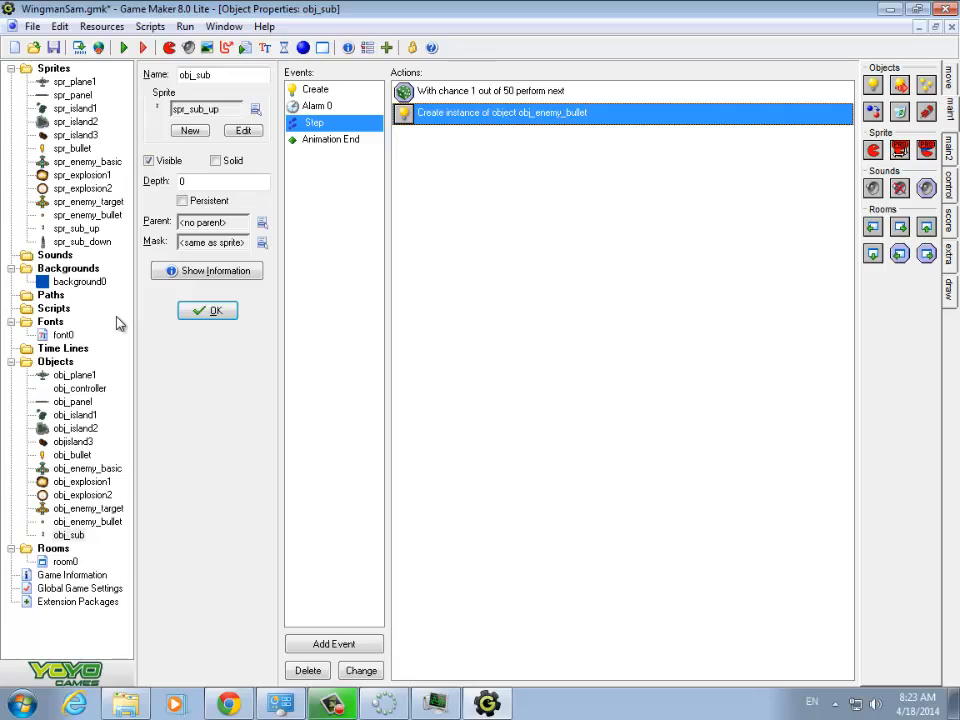
double_click(89, 509)
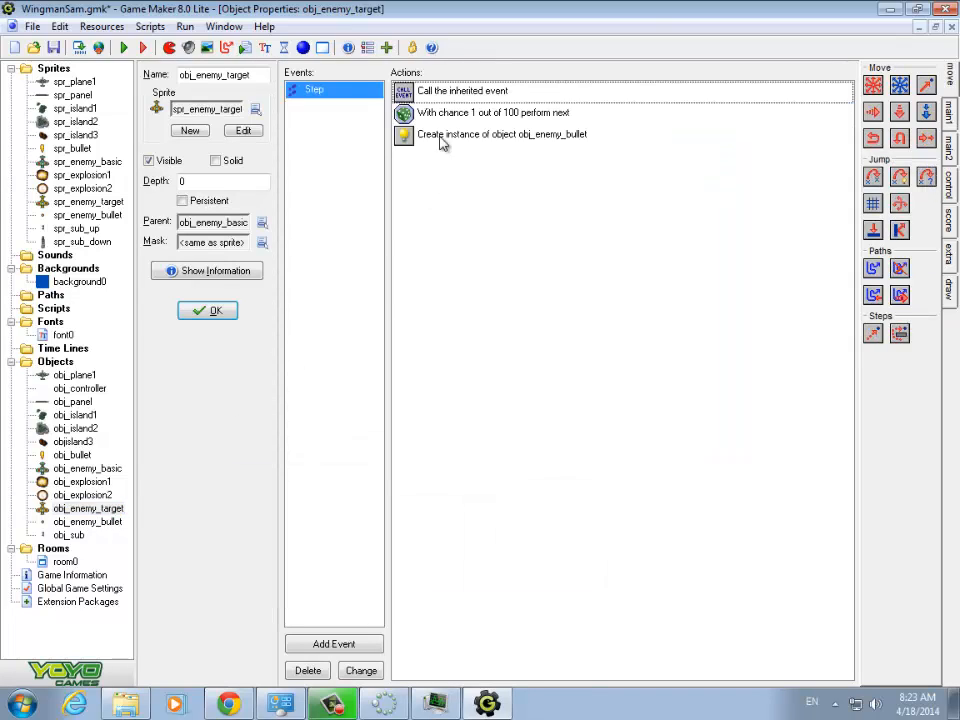
double_click(456, 144)
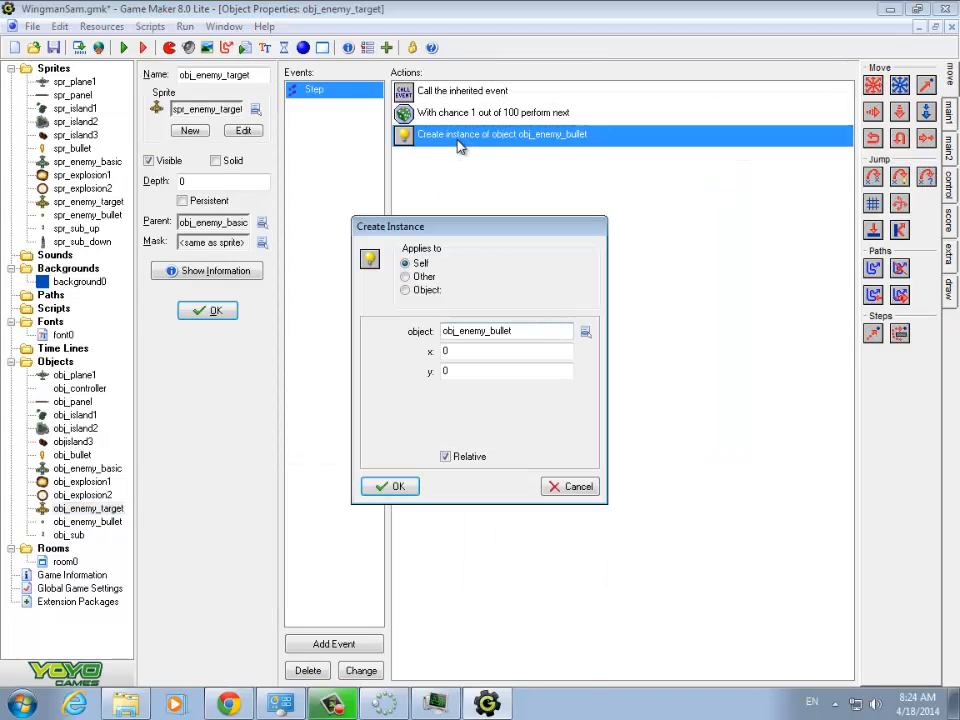
left_click(577, 487)
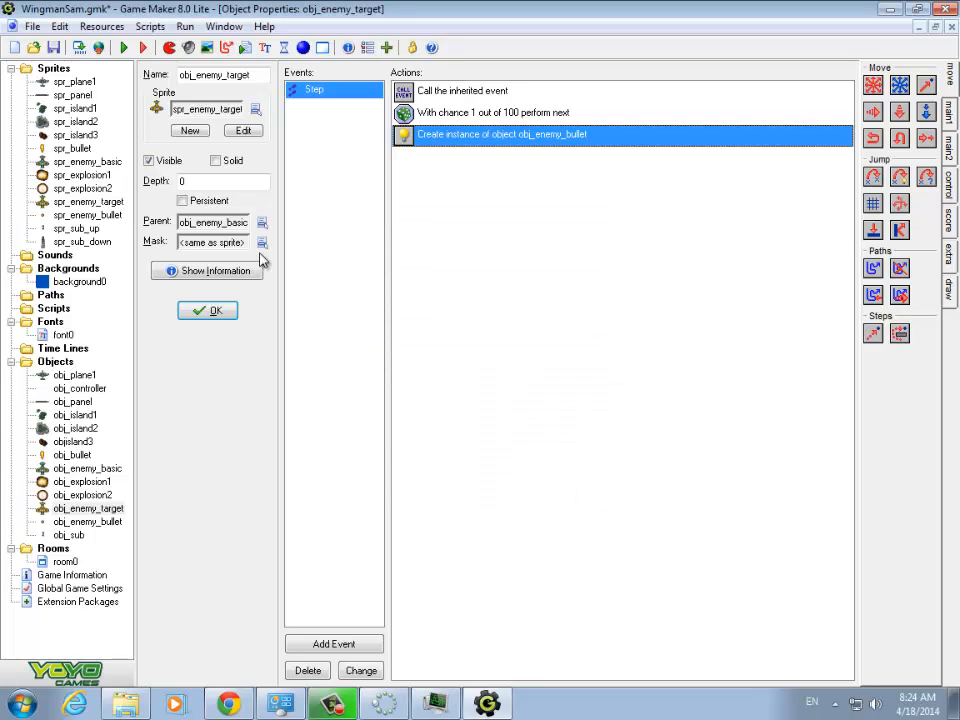
left_click(81, 514)
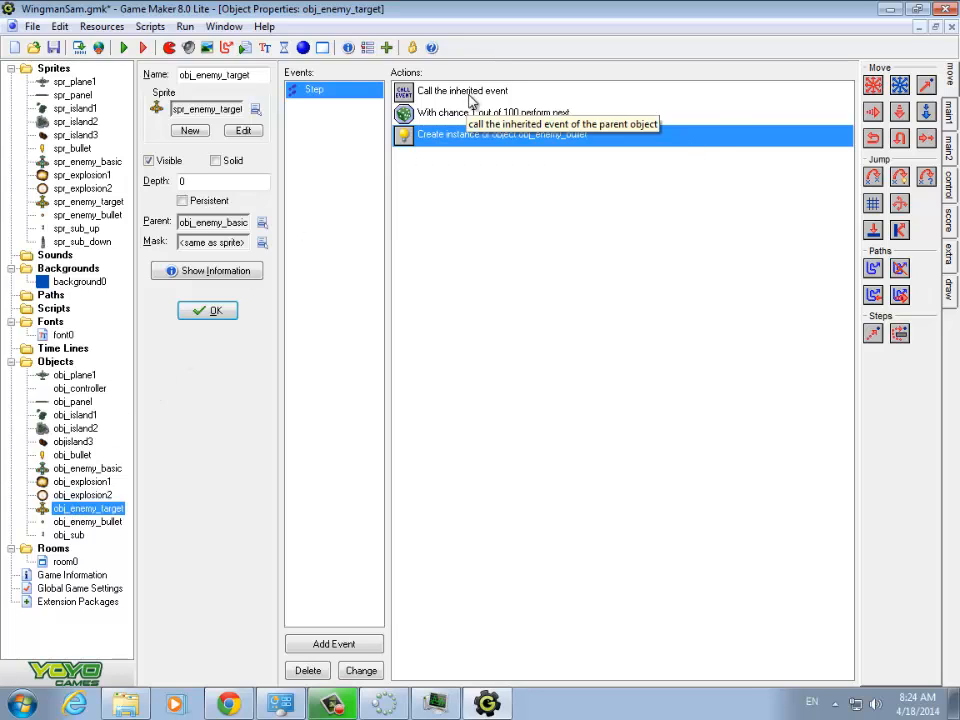
double_click(465, 134)
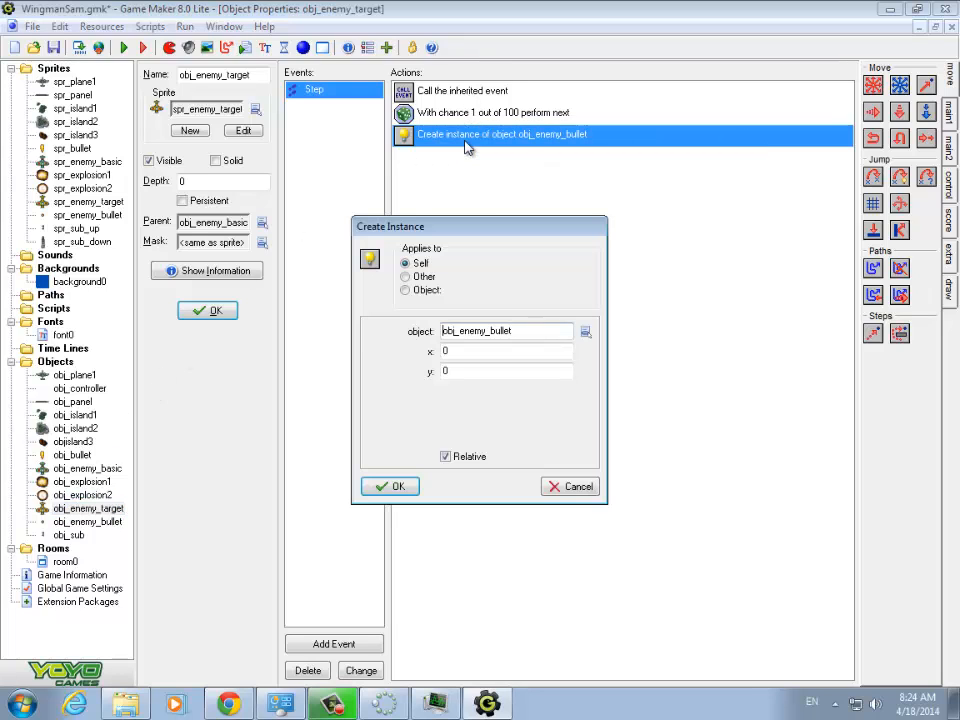
left_click(576, 486)
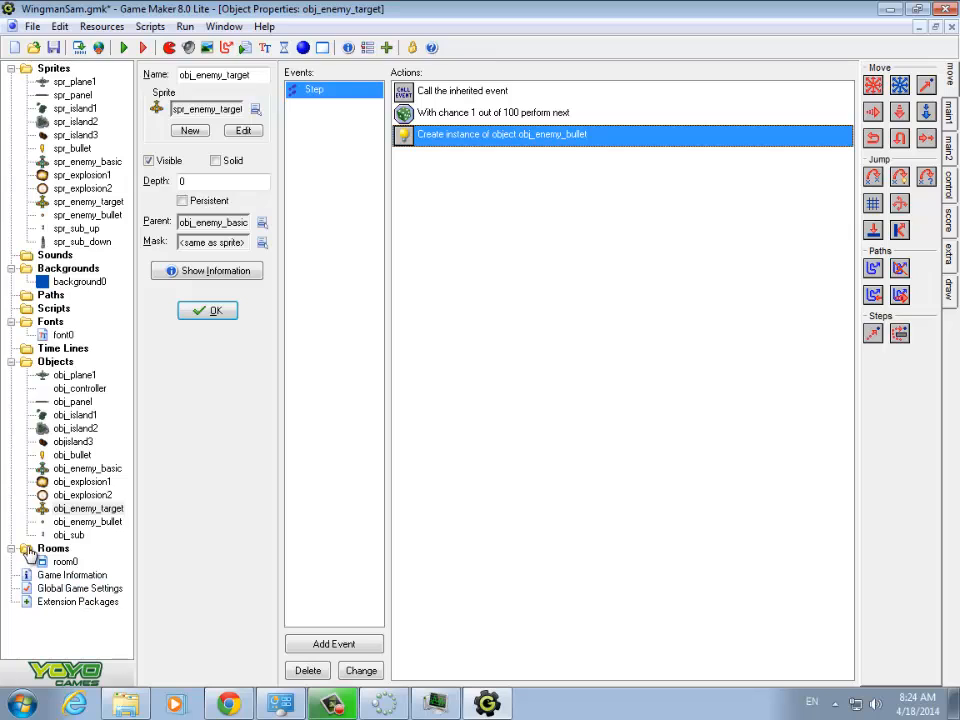
double_click(86, 521)
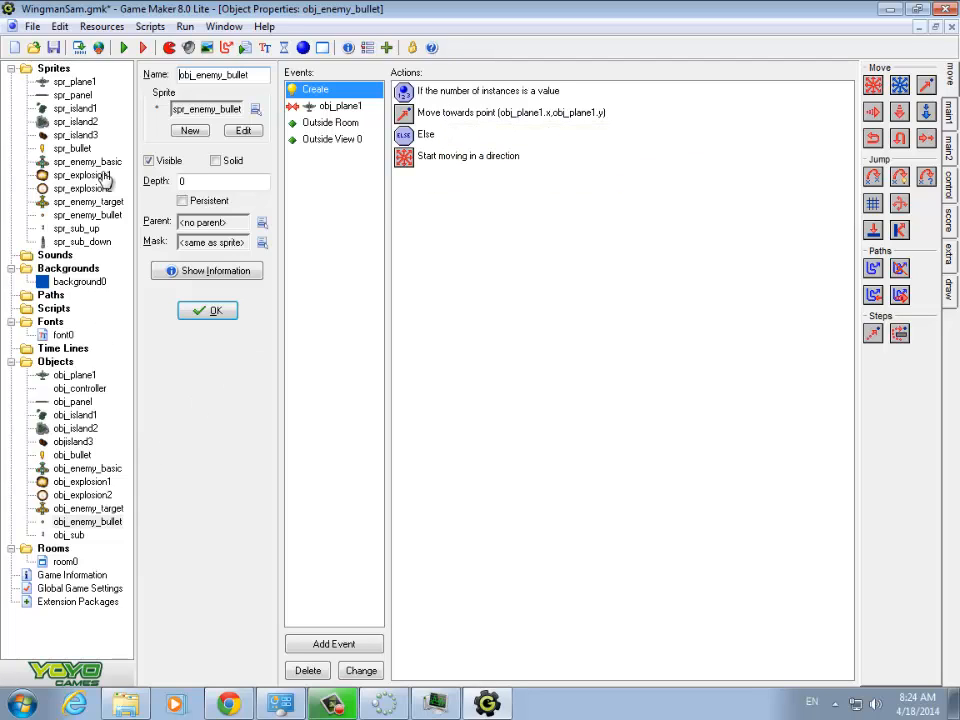
- Run the game, fly the plane around near the surfacing submarines to test their bullet firing, and quit the game
left_click(123, 47)
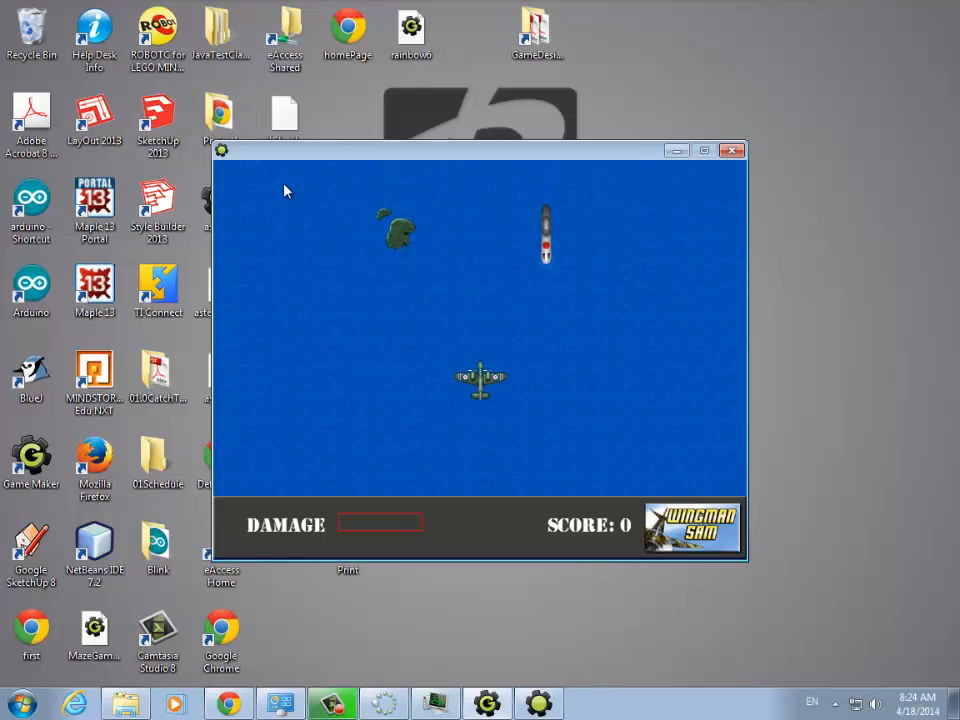
key("Left")
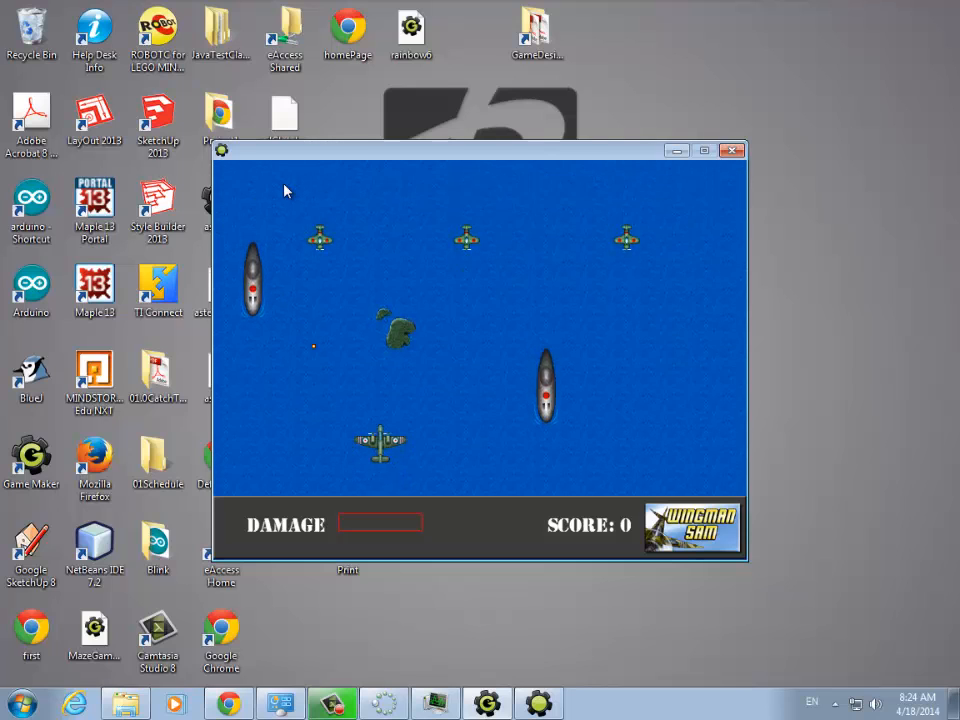
key("Right")
key("Left")
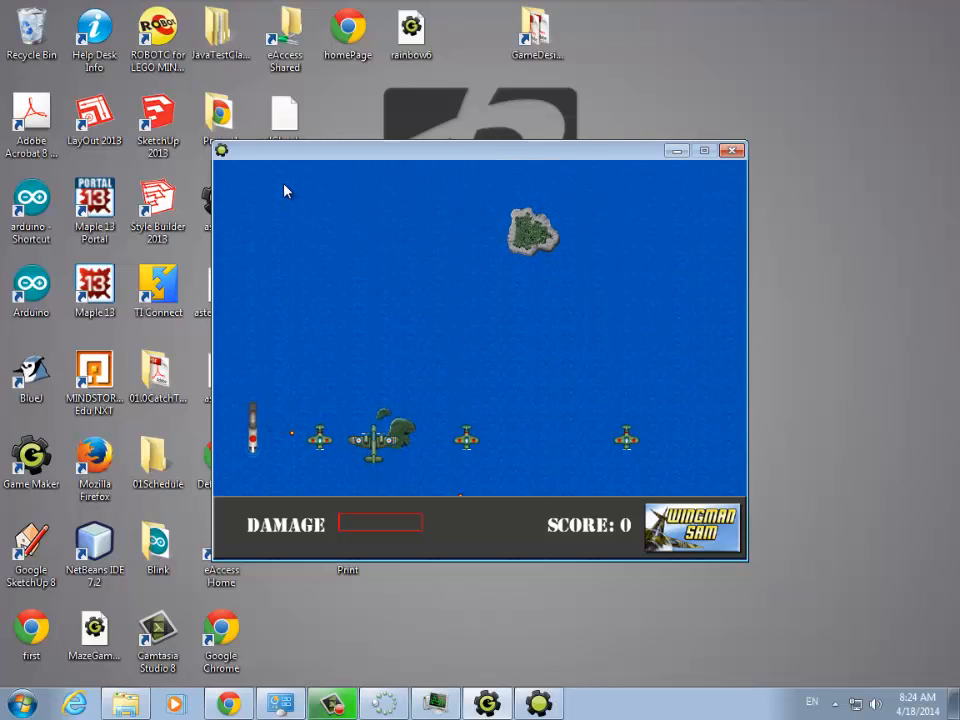
key("Up")
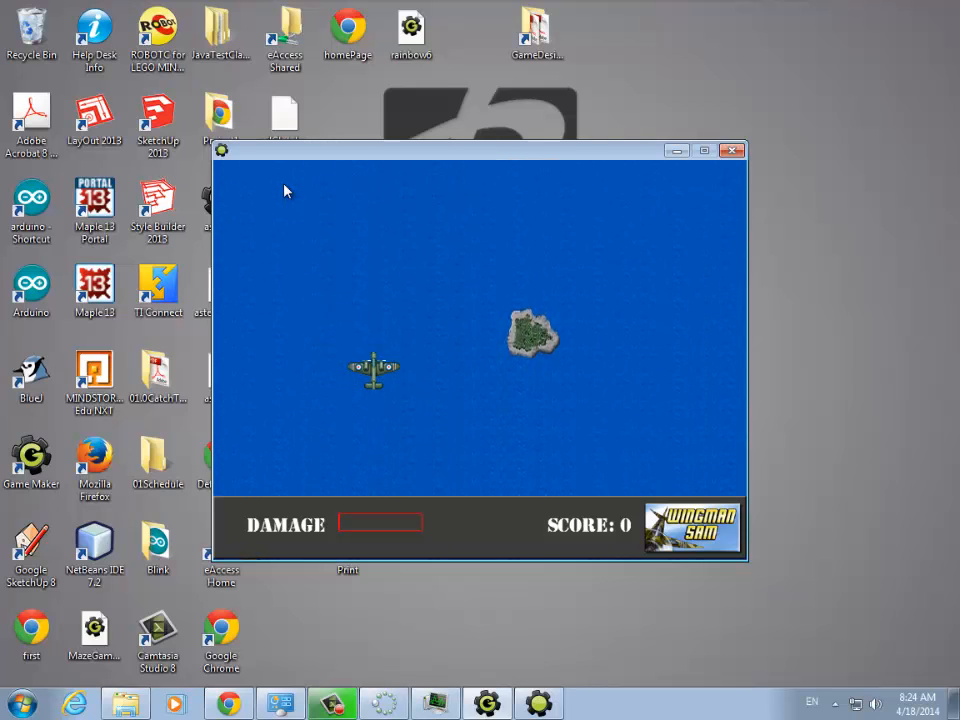
key("Escape")
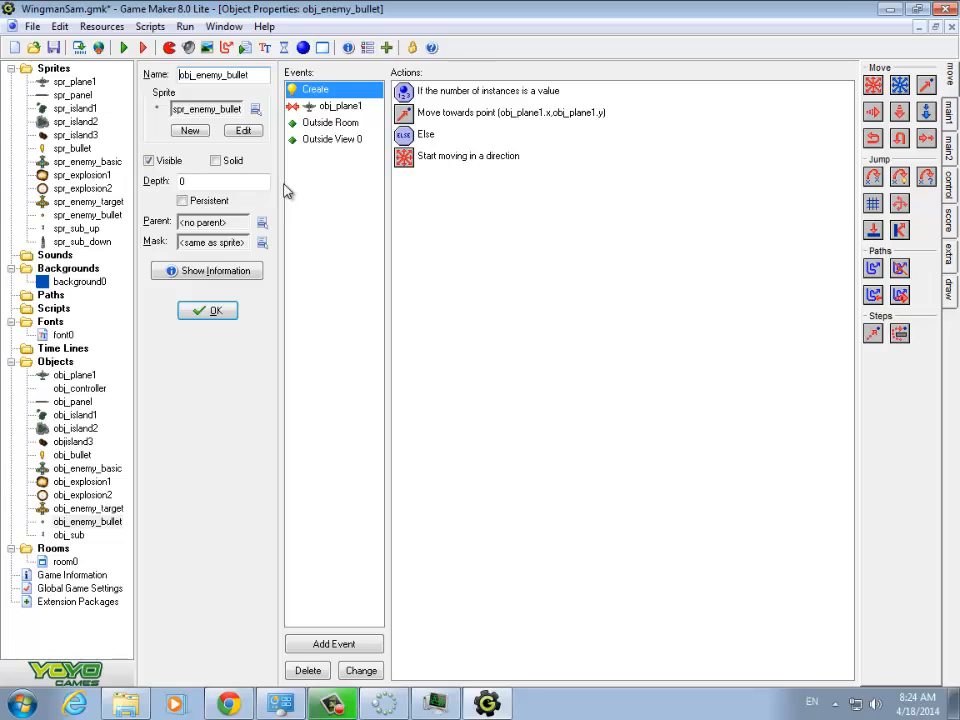
- Open the spr_sub_down sprite's properties for review and create a new sprite in the Sprites group
double_click(78, 242)
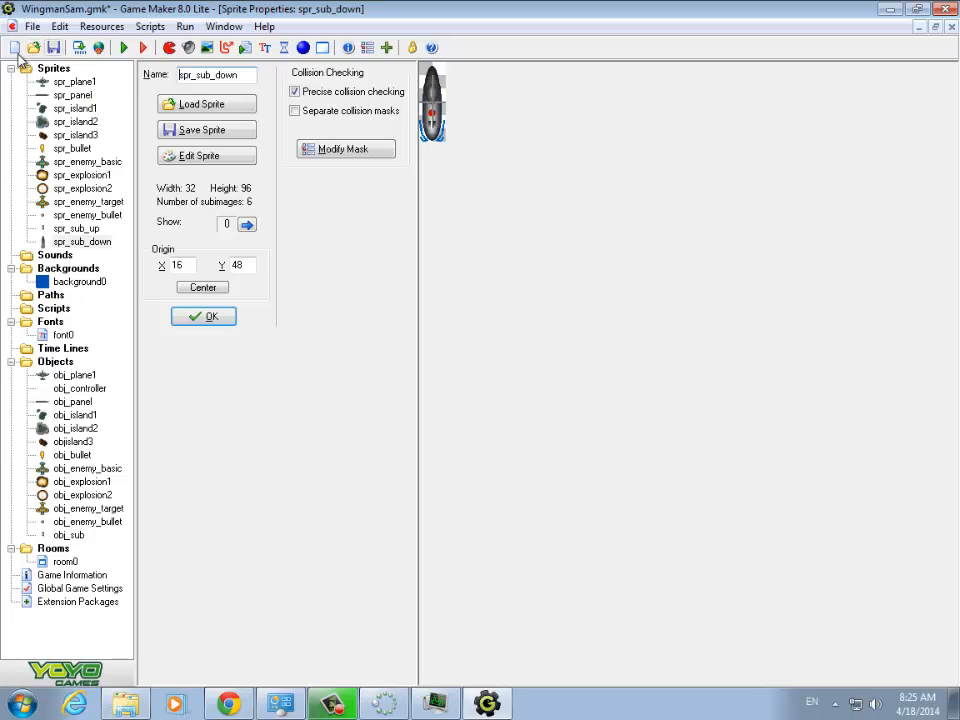
right_click(54, 69)
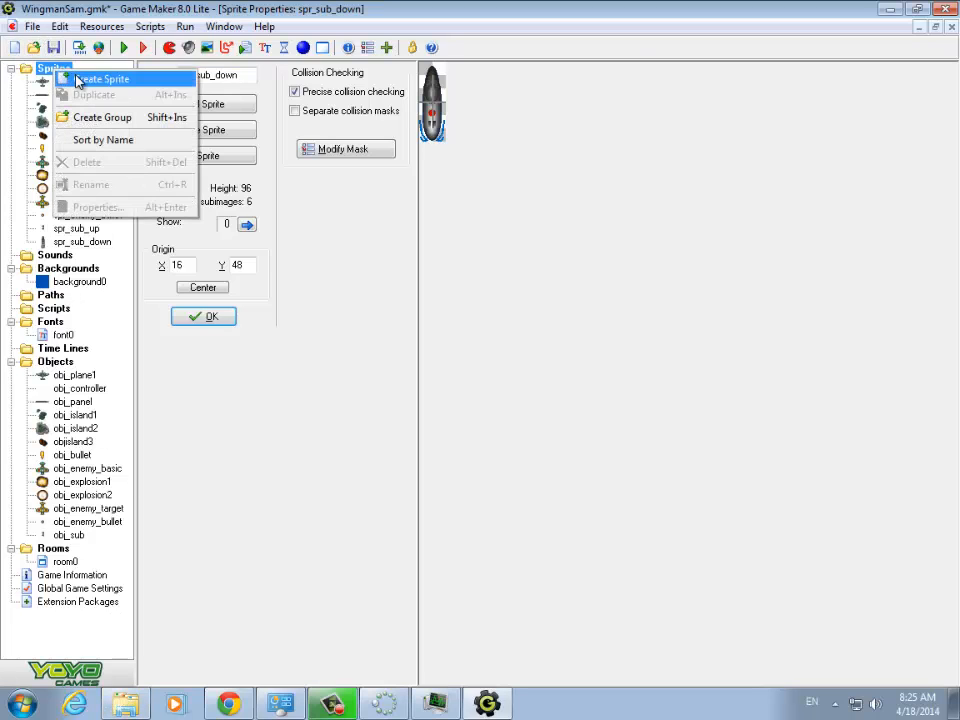
left_click(90, 79)
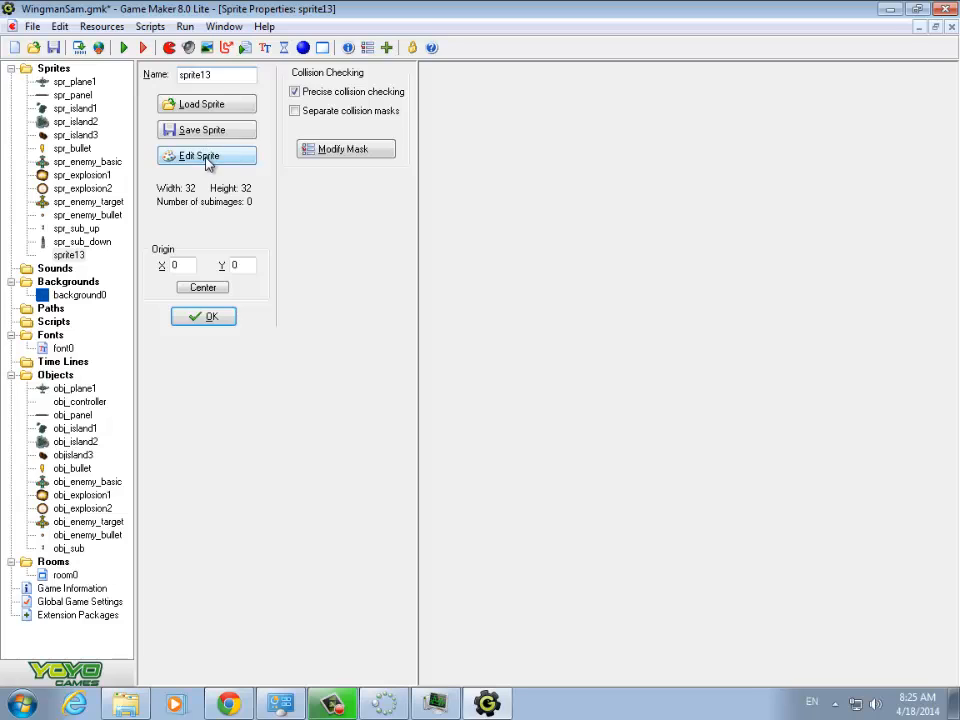
- Load the all_as_strip image from the Chapter09 folder as the strip source for the new sprite's frames
left_click(207, 159)
left_click(217, 104)
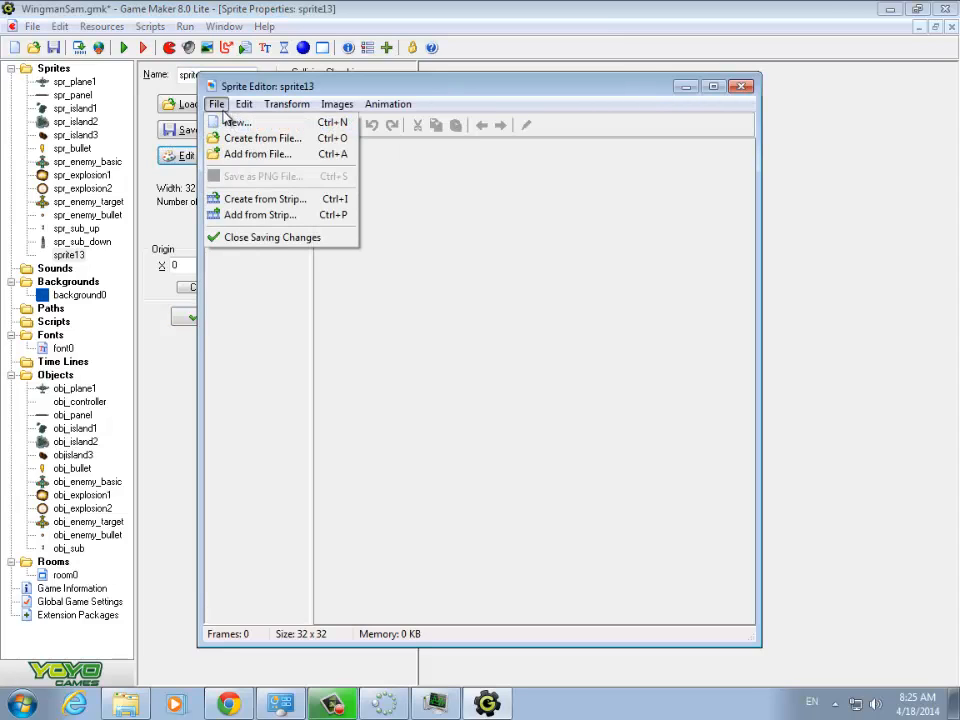
left_click(240, 199)
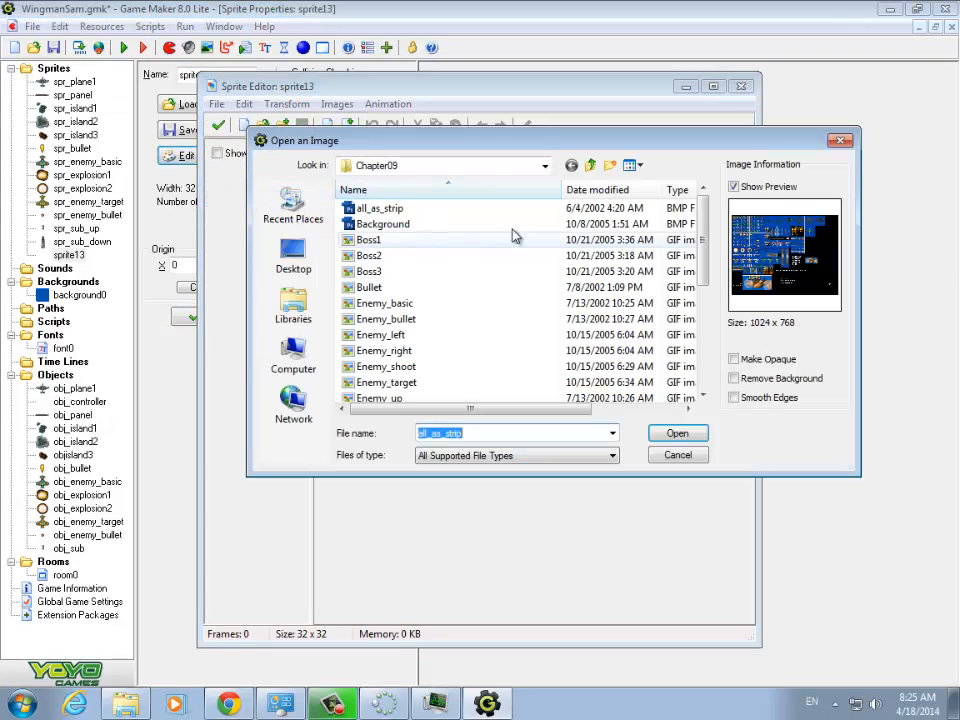
left_click(370, 209)
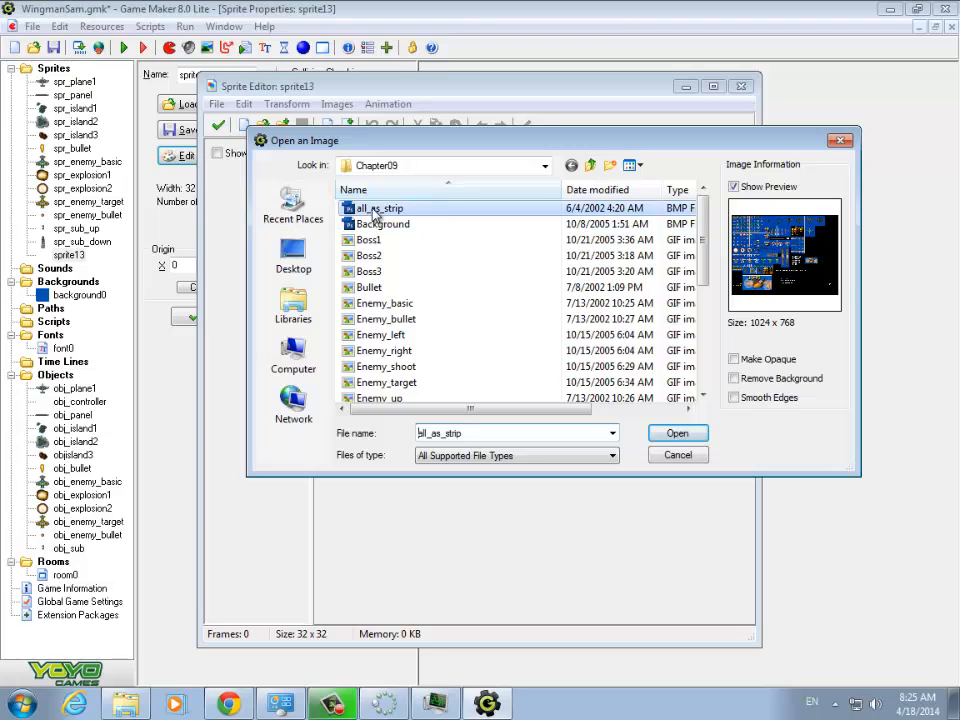
left_click(664, 432)
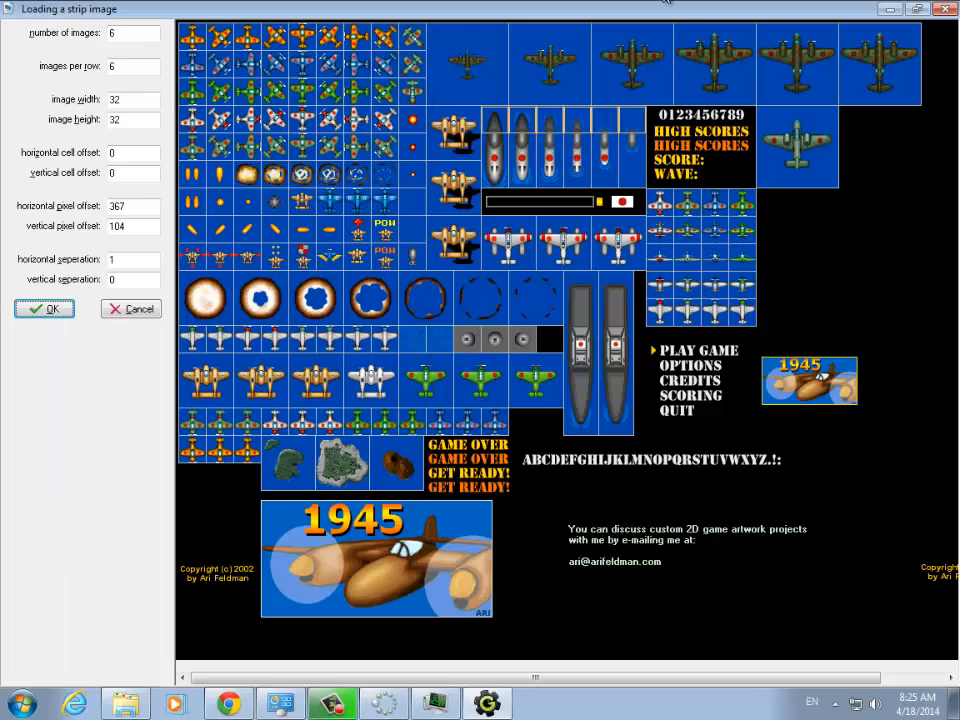